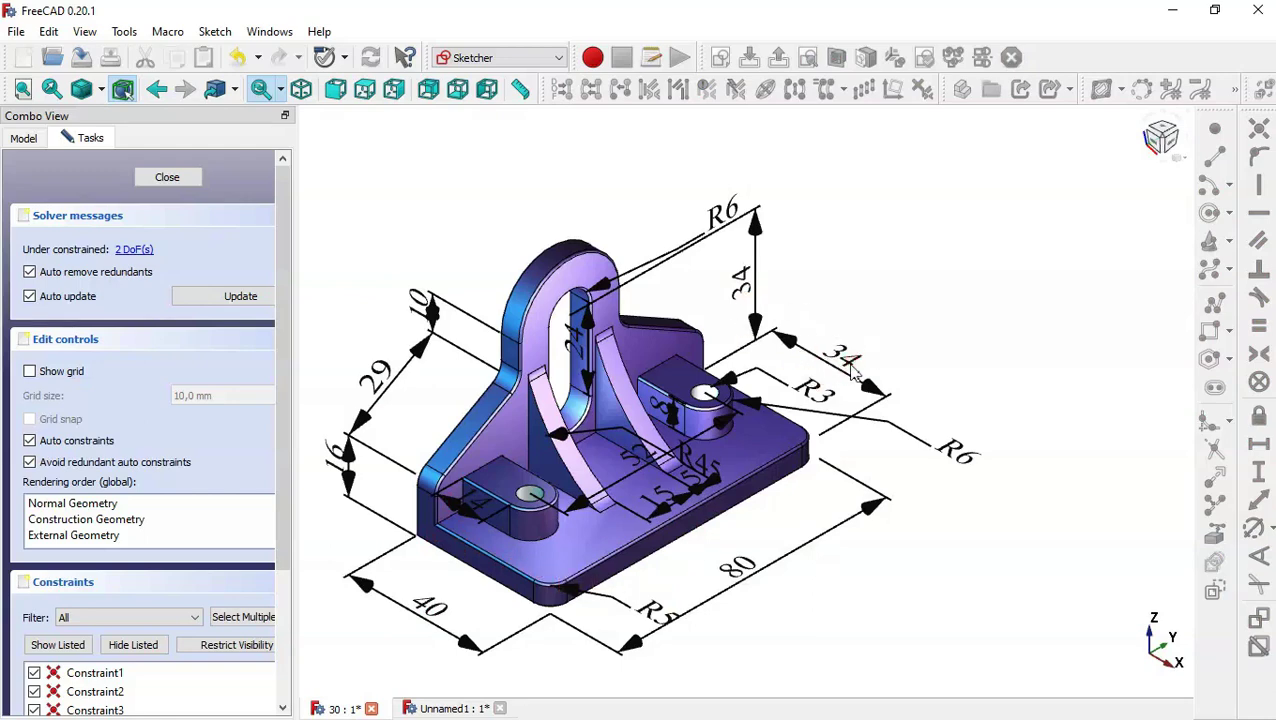
# Switch to the Unnamed1 document and constrain the base rectangle's long vertical side to 80 mm
pyautogui.click(447, 709)
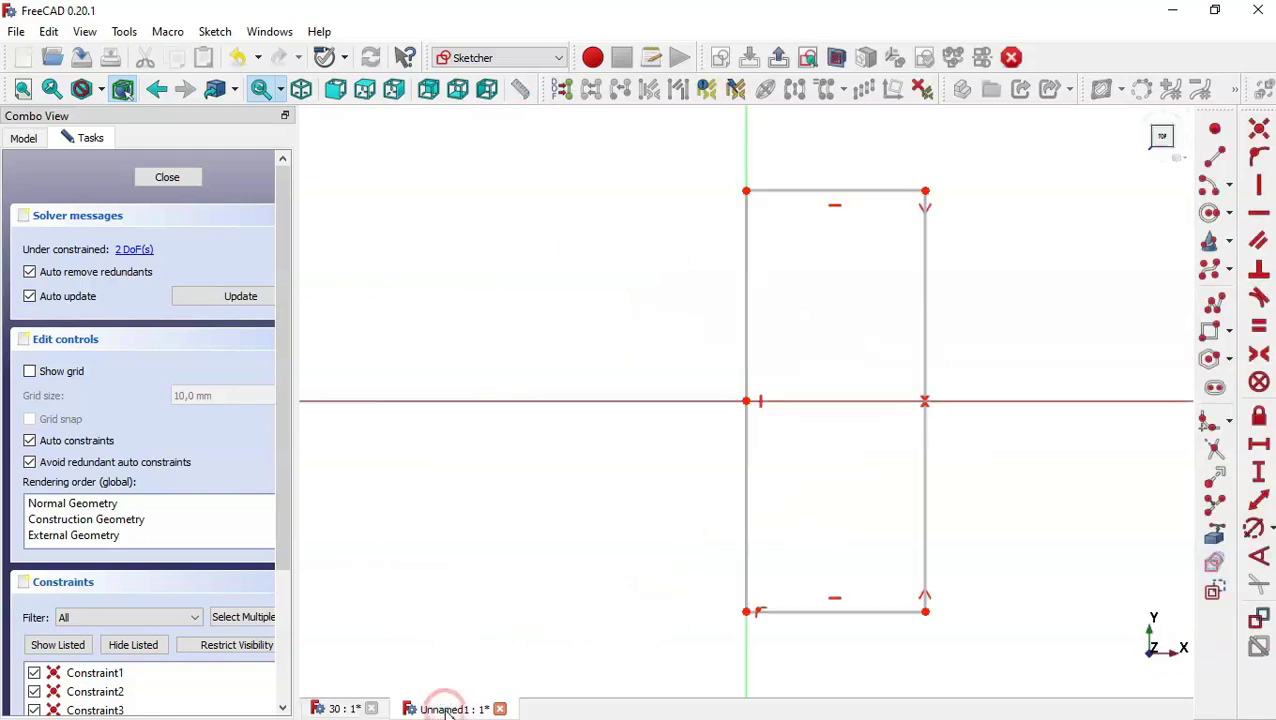
pyautogui.click(1262, 470)
pyautogui.click(922, 444)
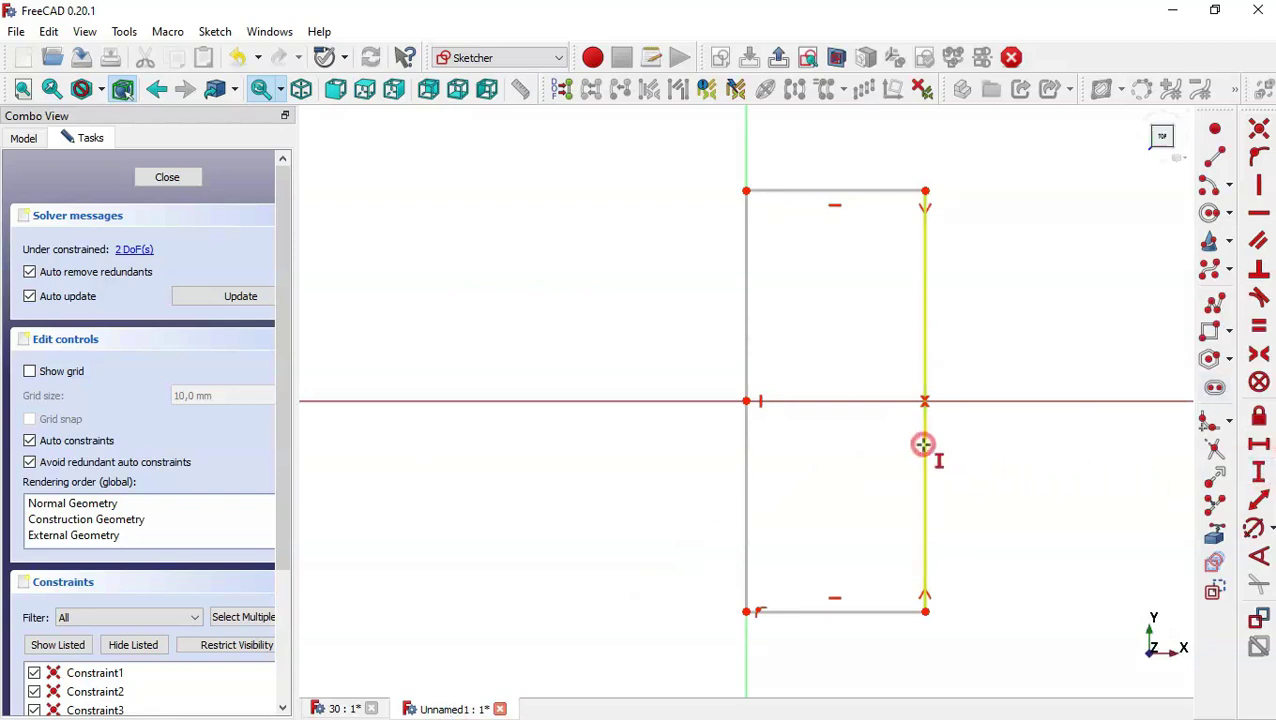
pyautogui.write('80')
pyautogui.press('Return')
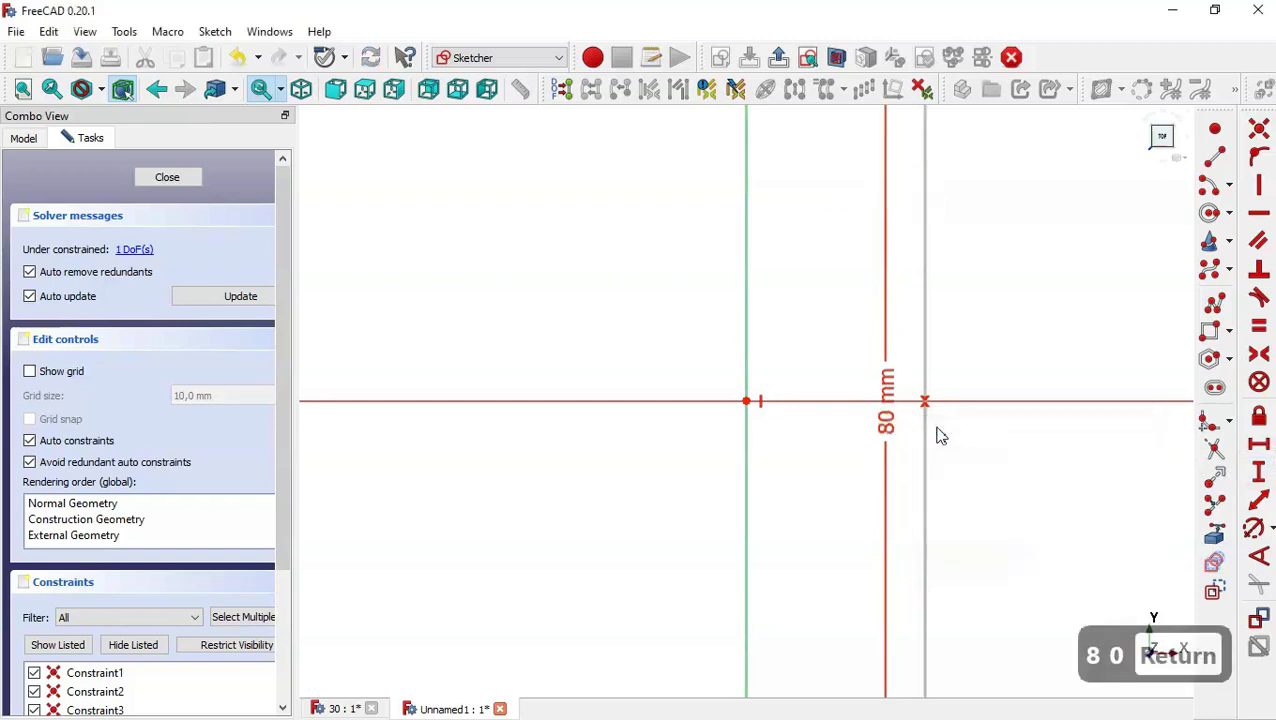
# Constrain the upper horizontal edge of the base rectangle to a width of 40 mm
pyautogui.click(1259, 444)
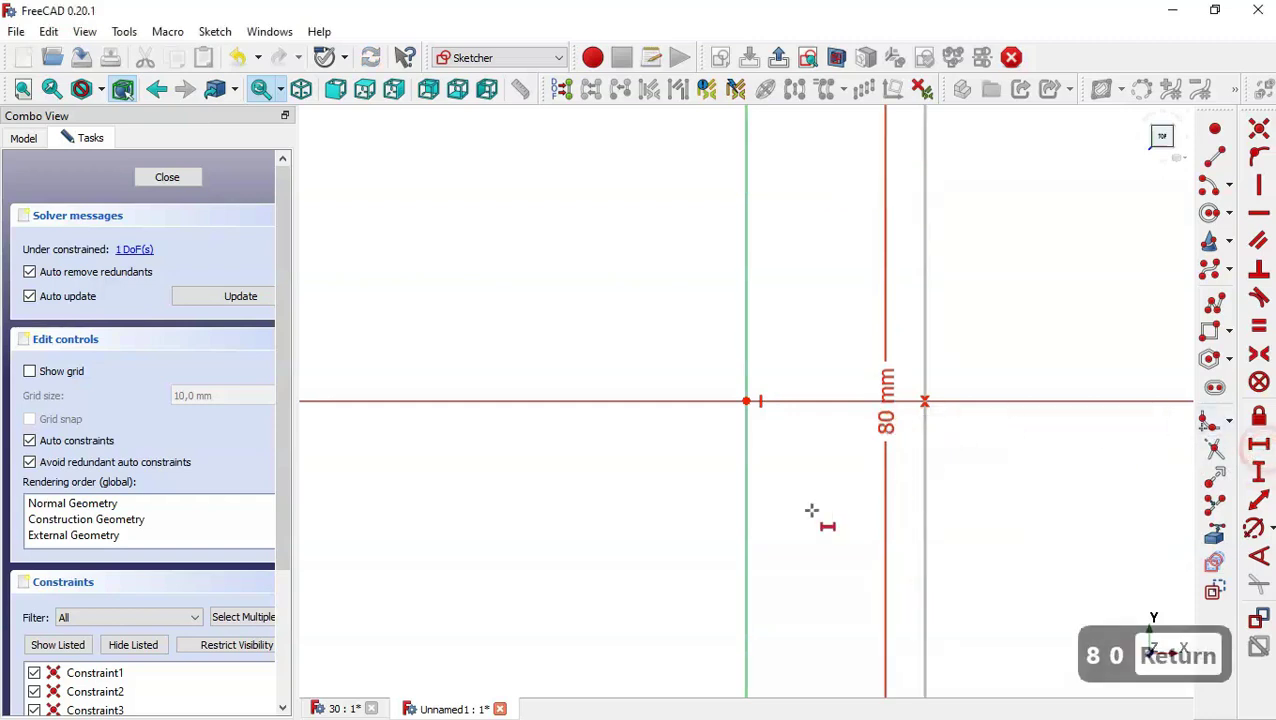
pyautogui.scroll(-2, 815, 515)
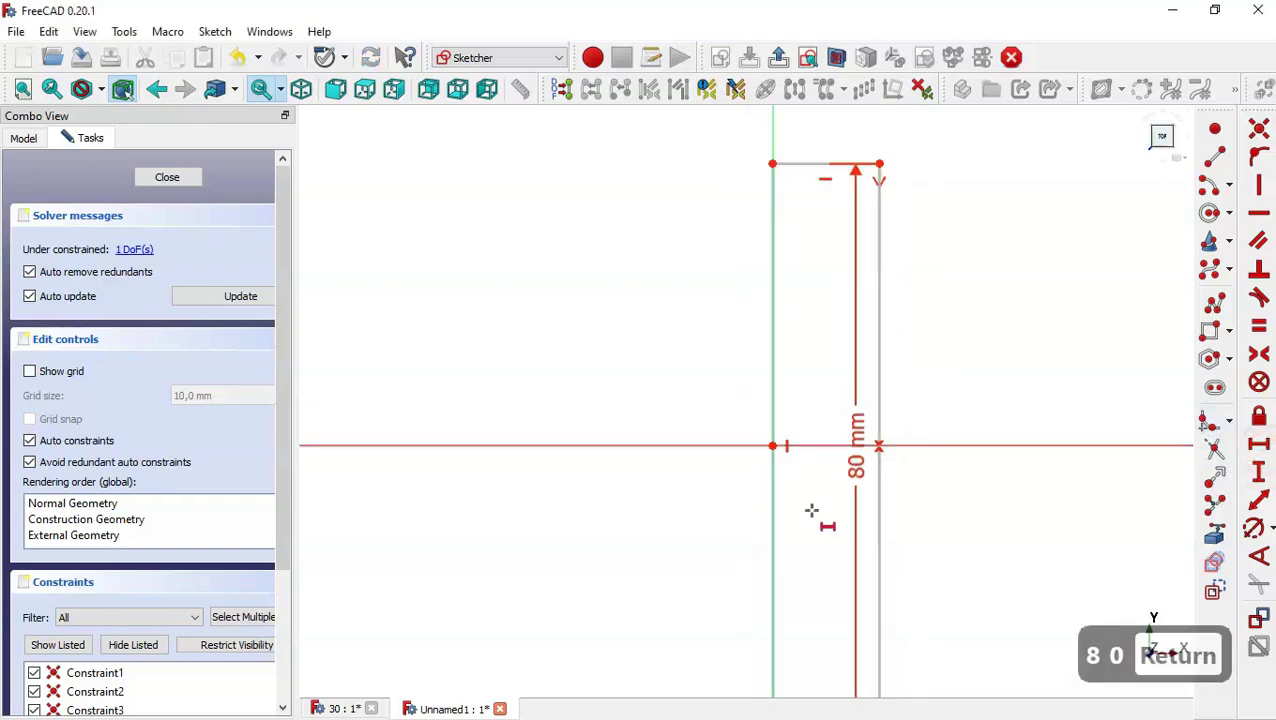
pyautogui.click(818, 163)
pyautogui.write('40')
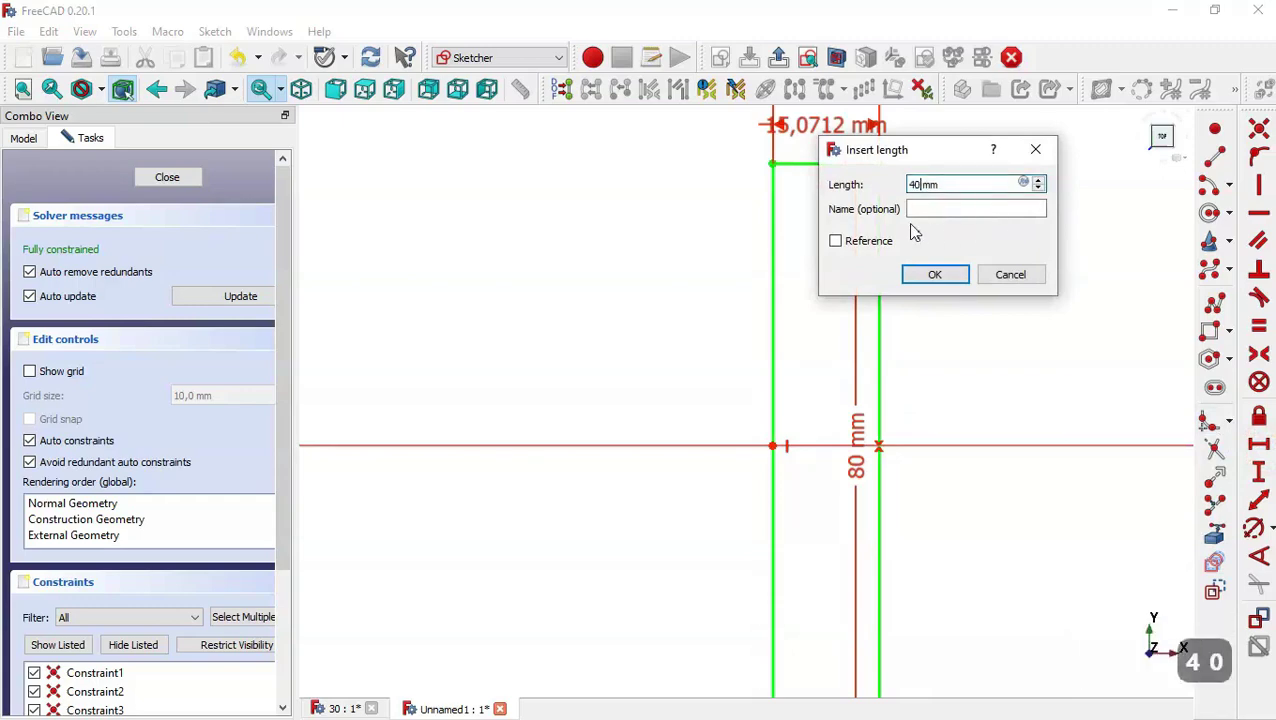
pyautogui.press('Return')
pyautogui.scroll(-5, 705, 228)
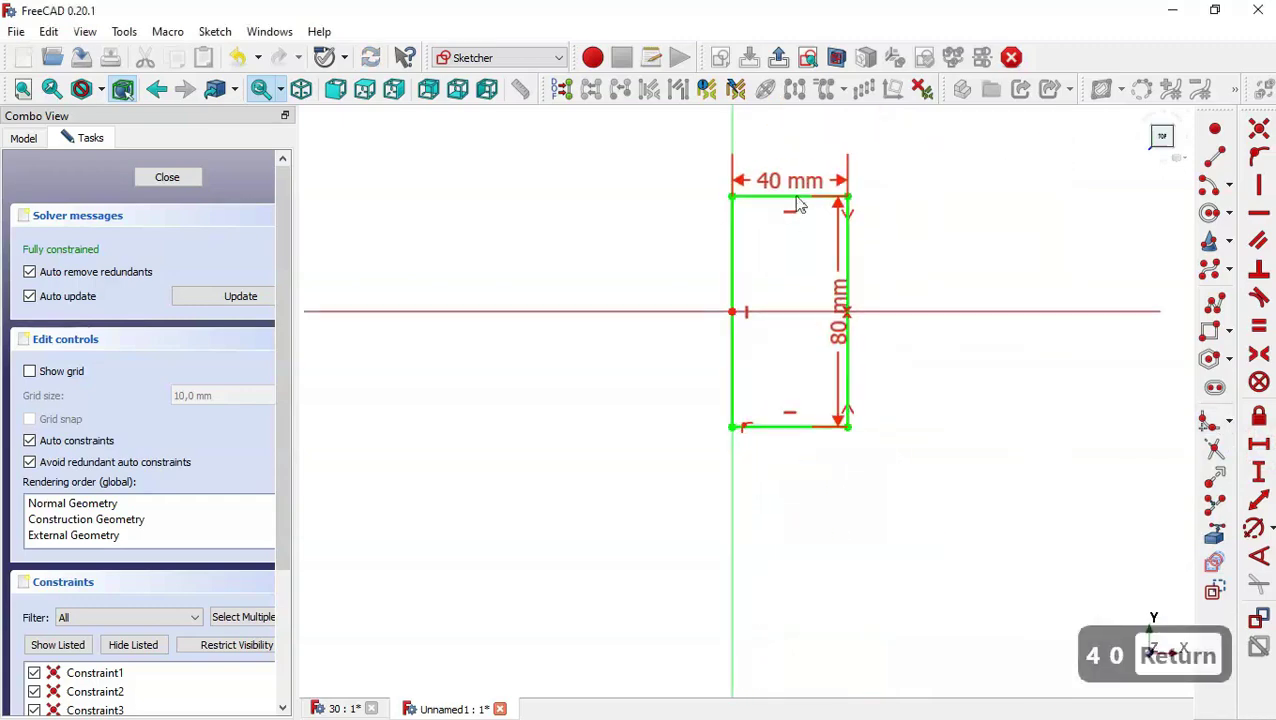
# Close the rectangle sketch and pad it to a length of 6 mm
pyautogui.click(174, 184)
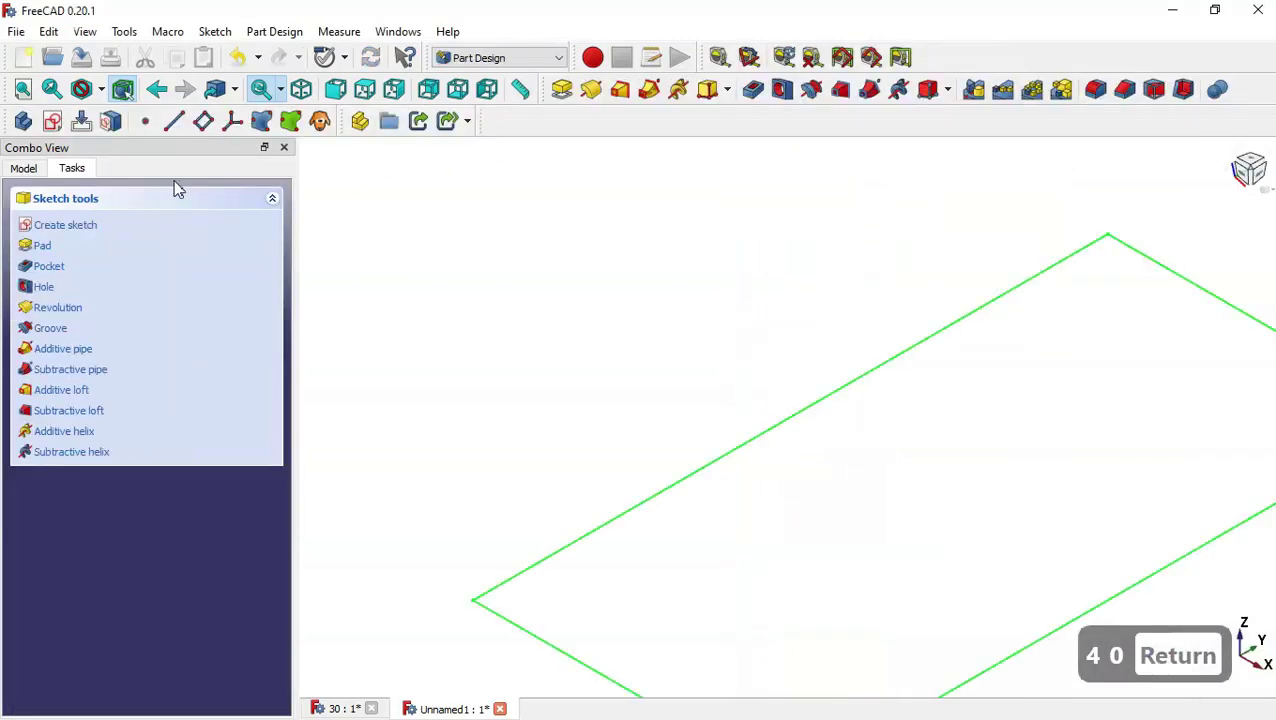
pyautogui.press('Home')
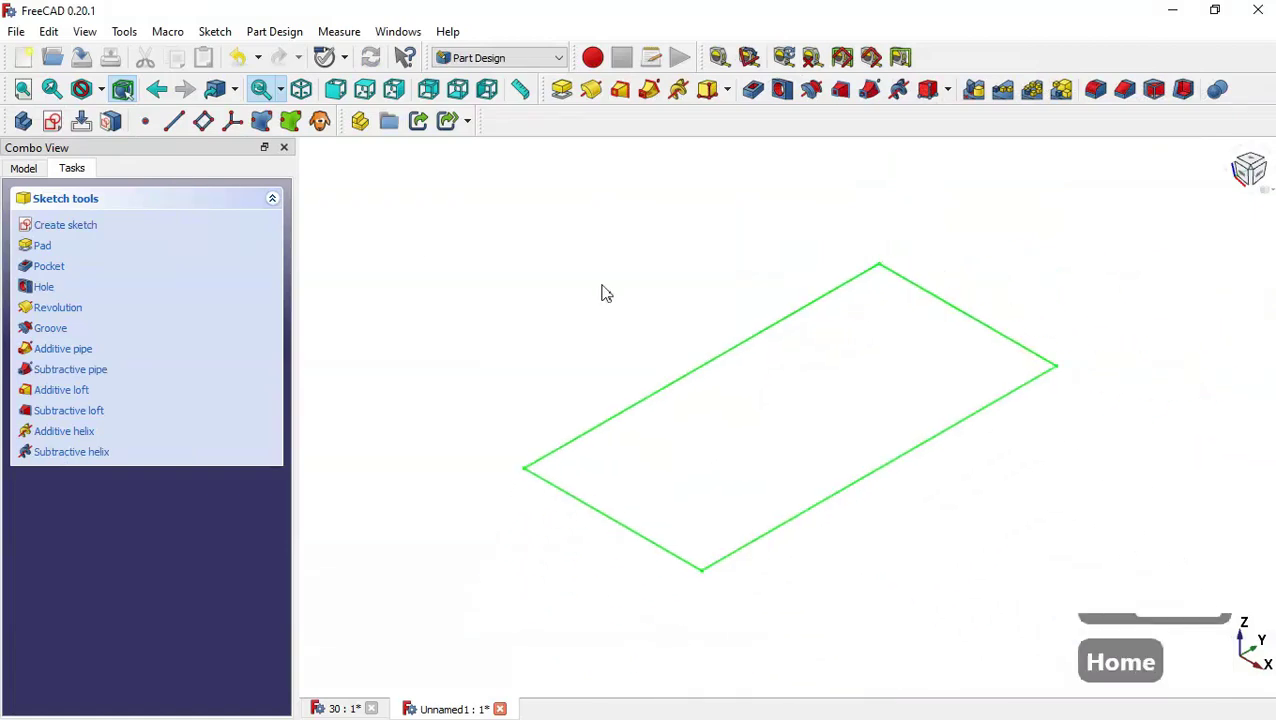
pyautogui.click(562, 90)
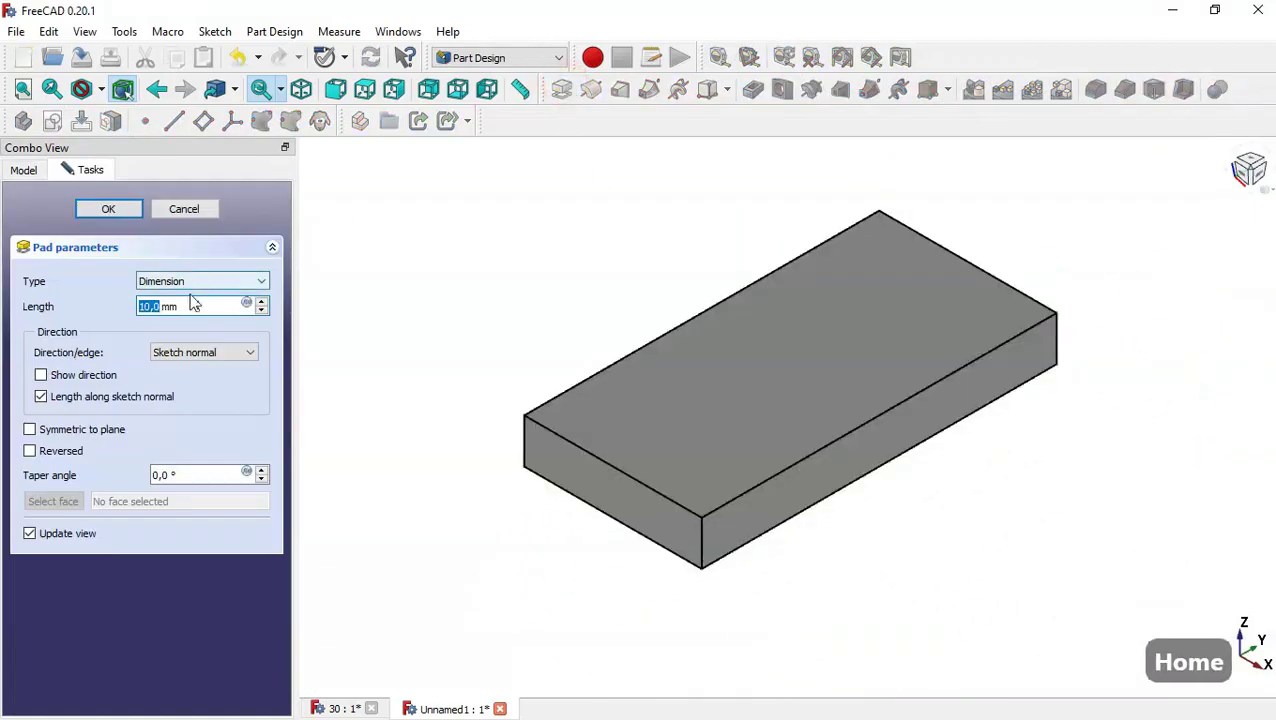
pyautogui.moveTo(198, 306); pyautogui.dragTo(103, 306)
pyautogui.write('6')
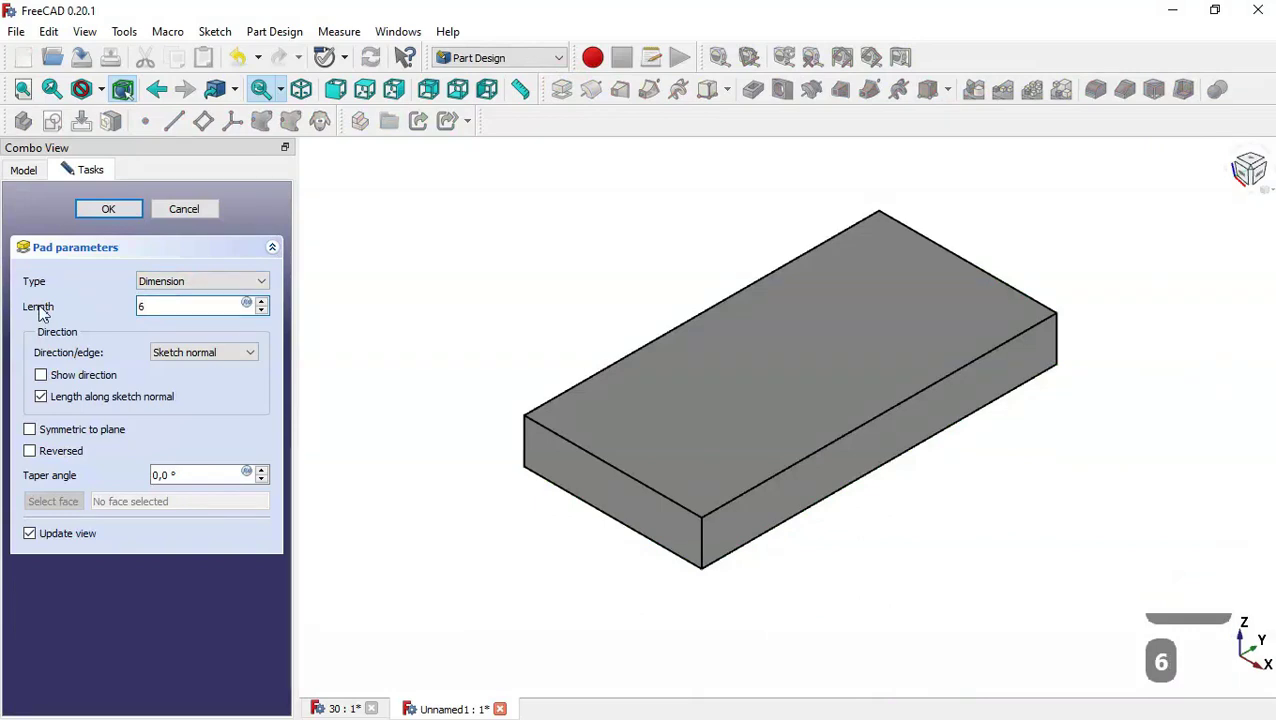
pyautogui.press('Return')
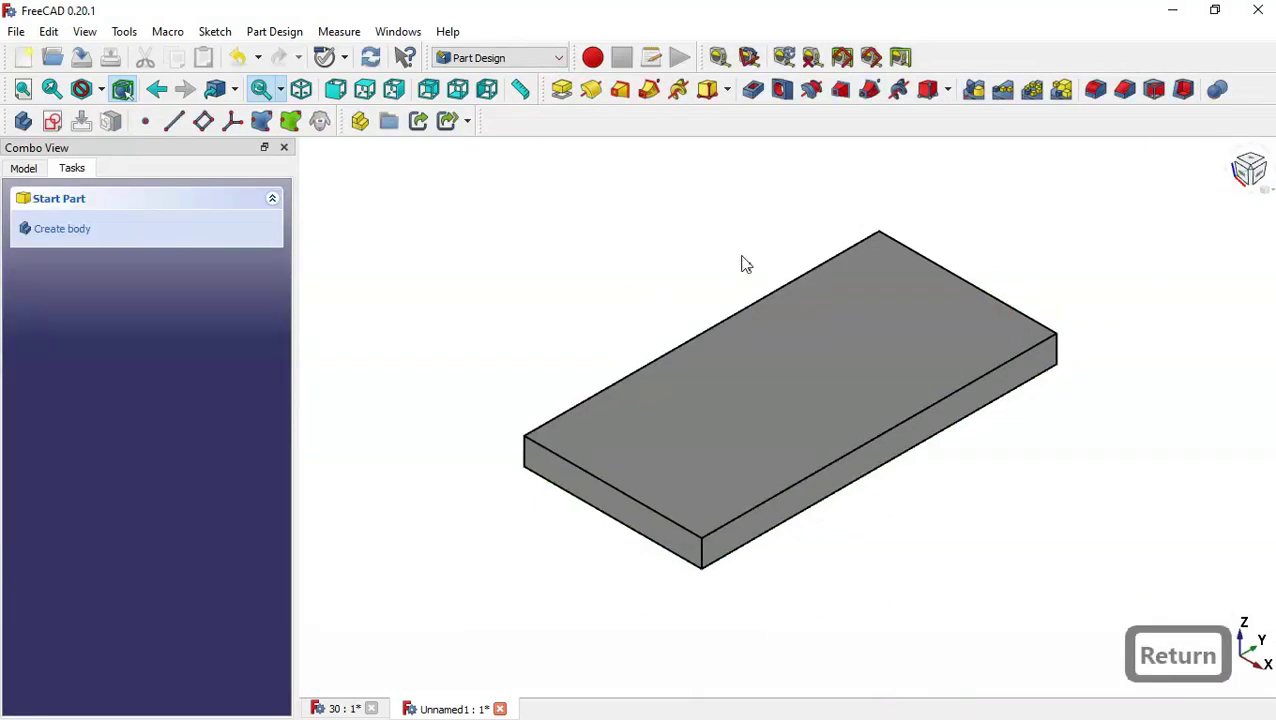
# Create a new sketch on the YZ plane and import the base plate's upper edge as external geometry
pyautogui.click(53, 121)
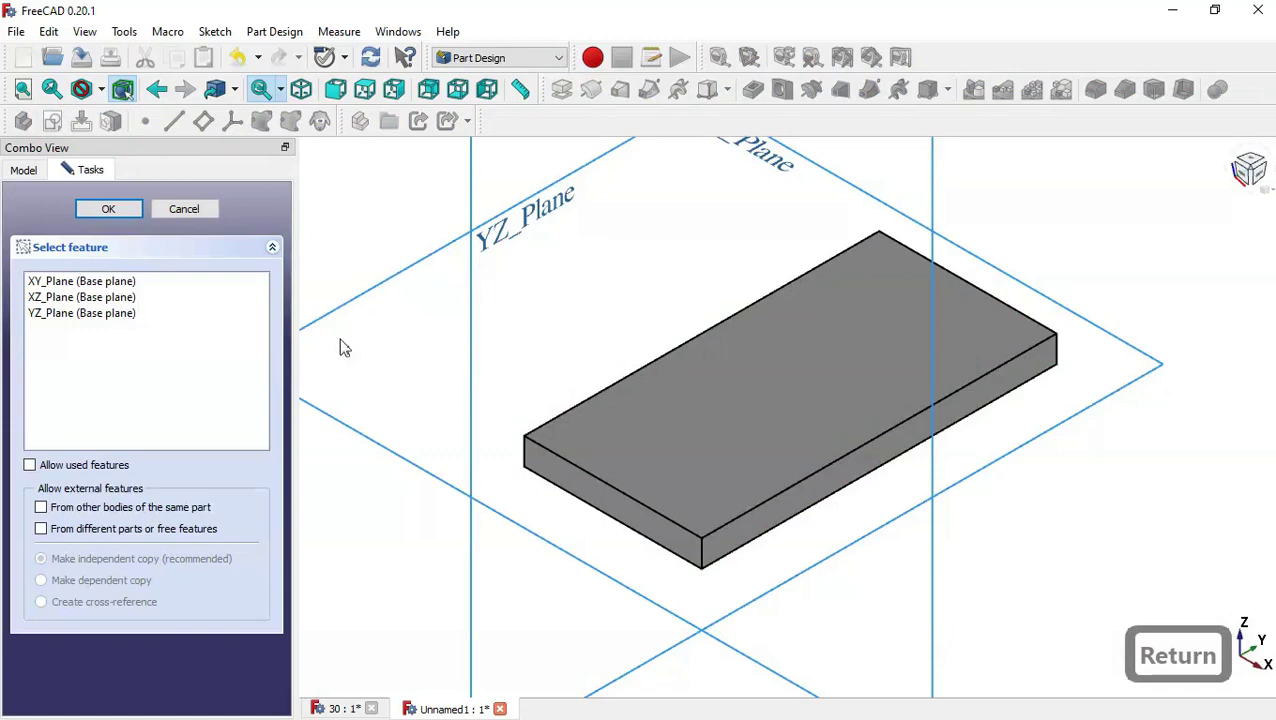
pyautogui.click(506, 233)
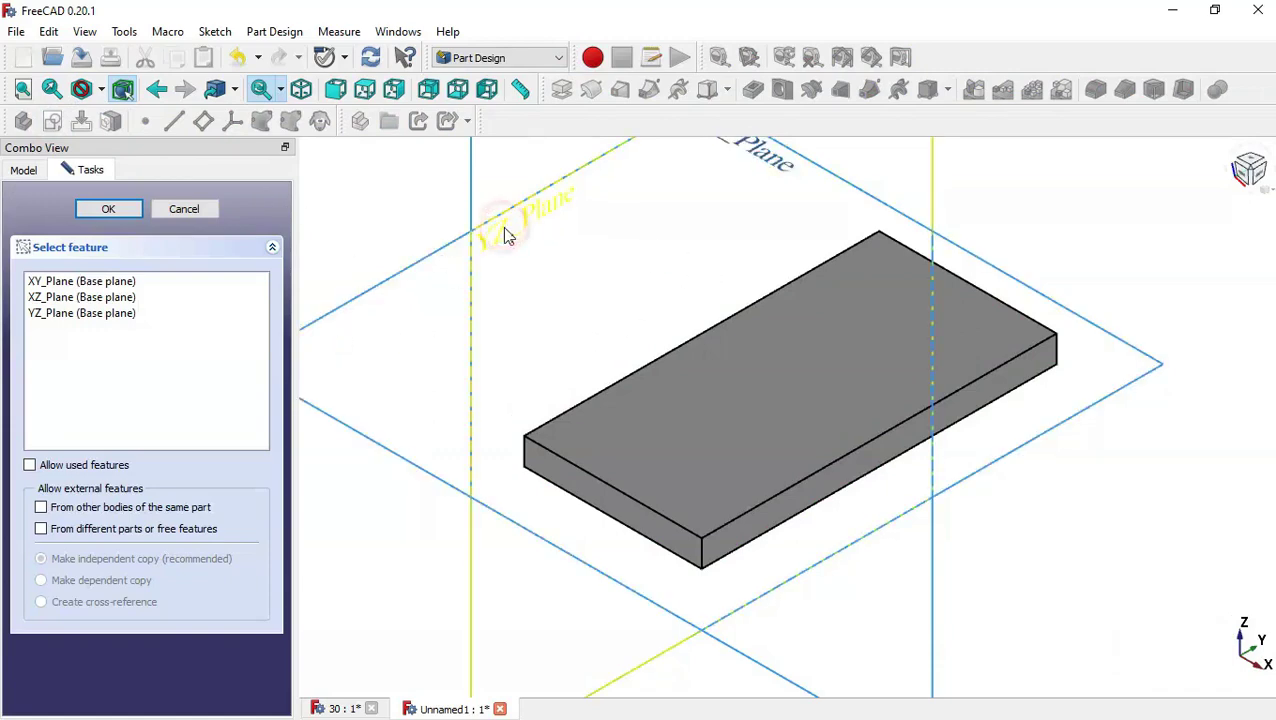
pyautogui.scroll(1, 744, 279)
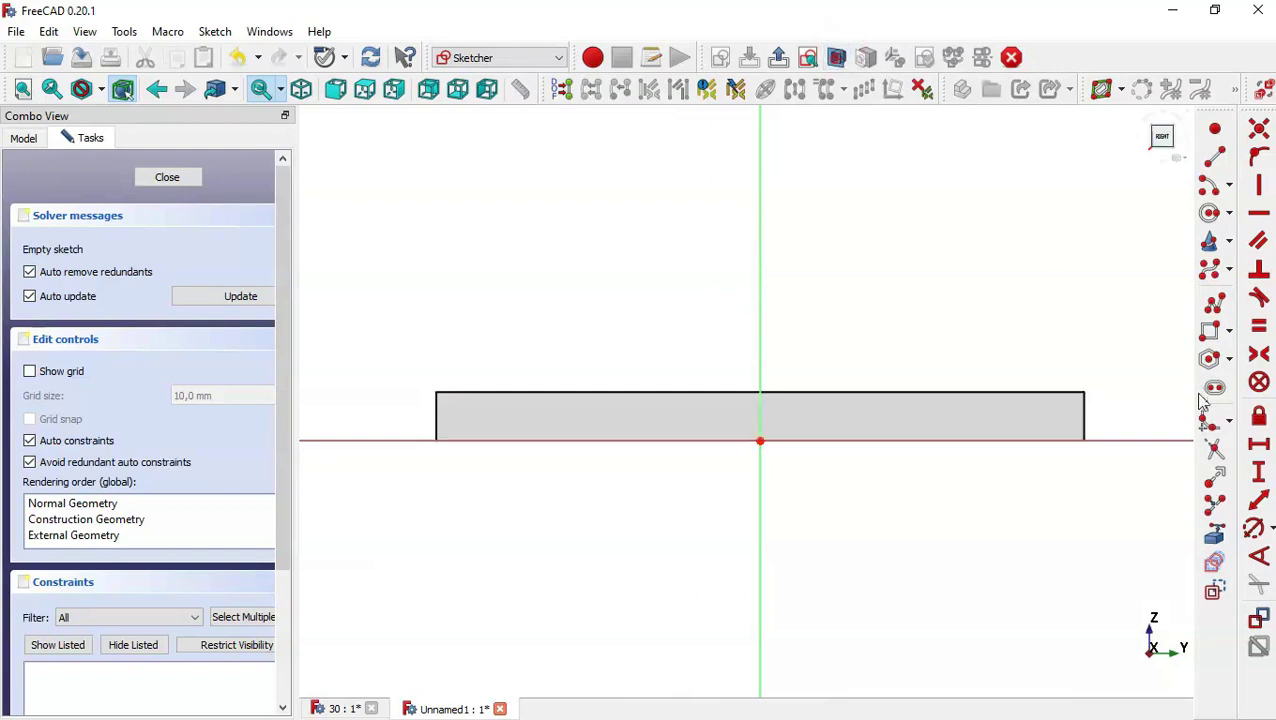
pyautogui.click(1214, 538)
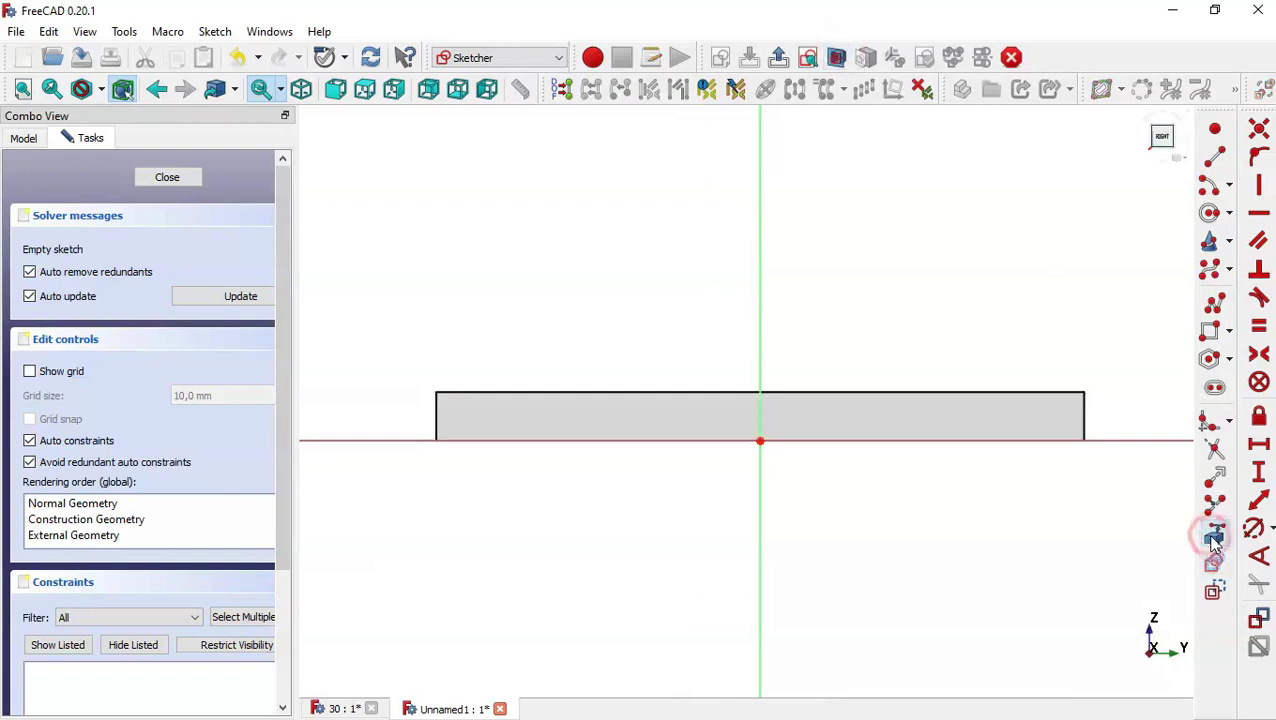
pyautogui.click(951, 390)
pyautogui.scroll(-2, 550, 572)
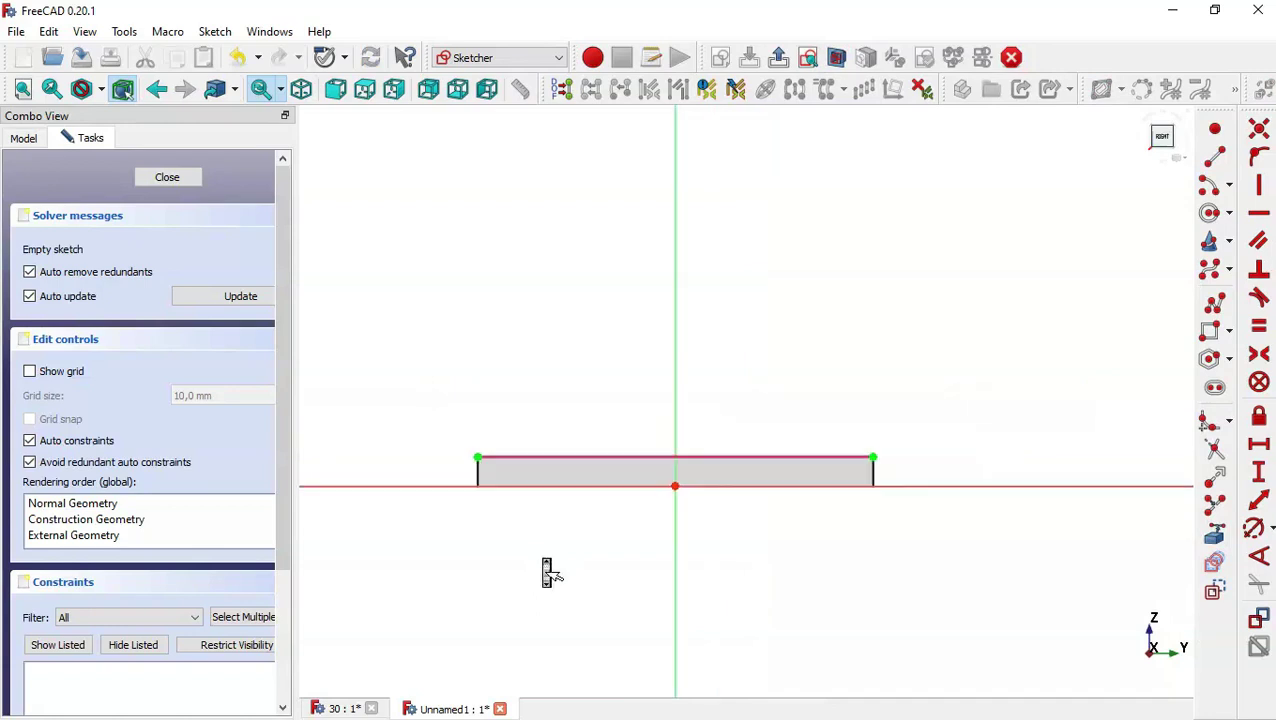
pyautogui.scroll(1, 718, 387)
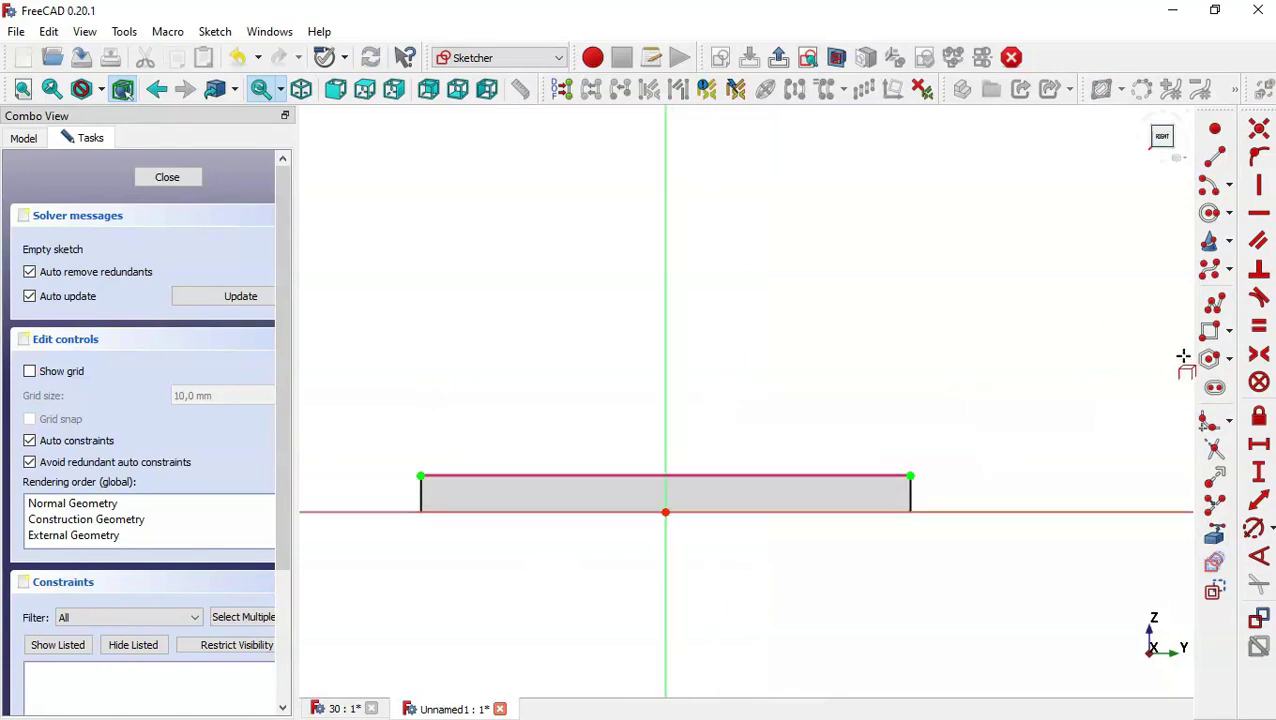
# Draw a vertical slot about 26.5 mm long with about 6.6 mm radius on the vertical axis above the base, and delete its lower arc
pyautogui.click(1215, 388)
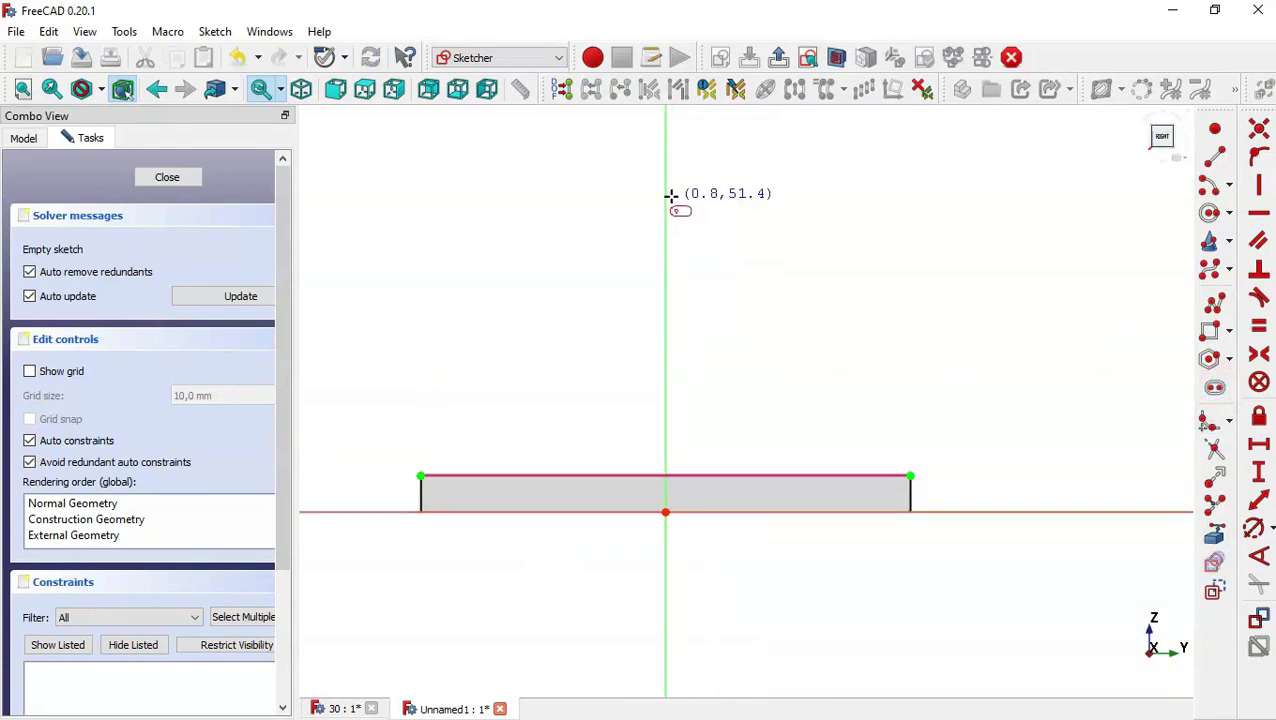
pyautogui.click(666, 194)
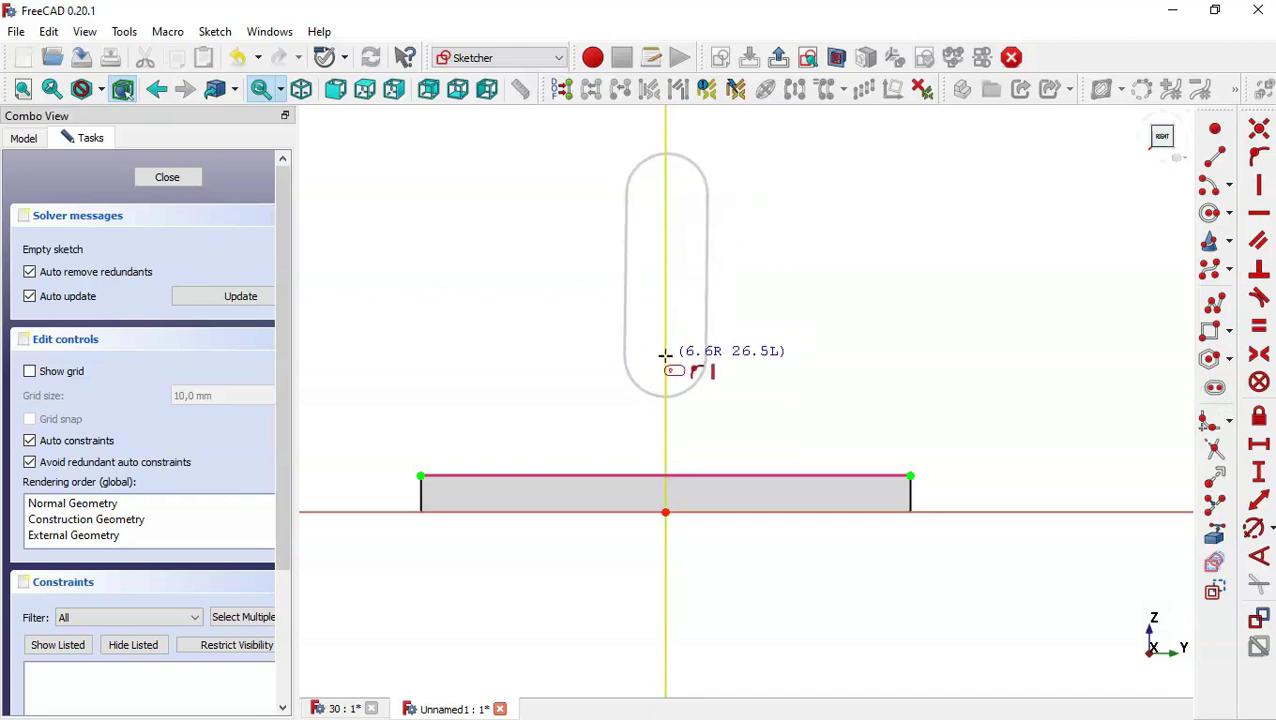
pyautogui.click(665, 355)
pyautogui.press('Escape')
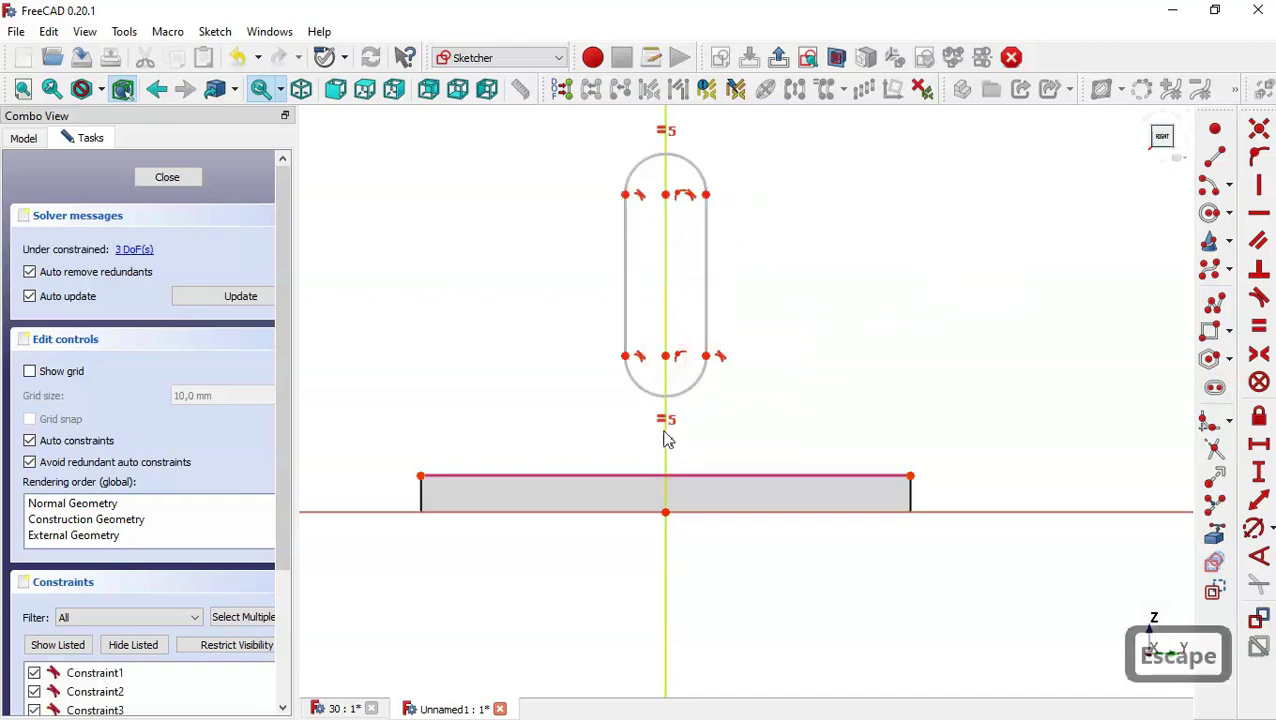
pyautogui.click(684, 395)
pyautogui.press('Delete')
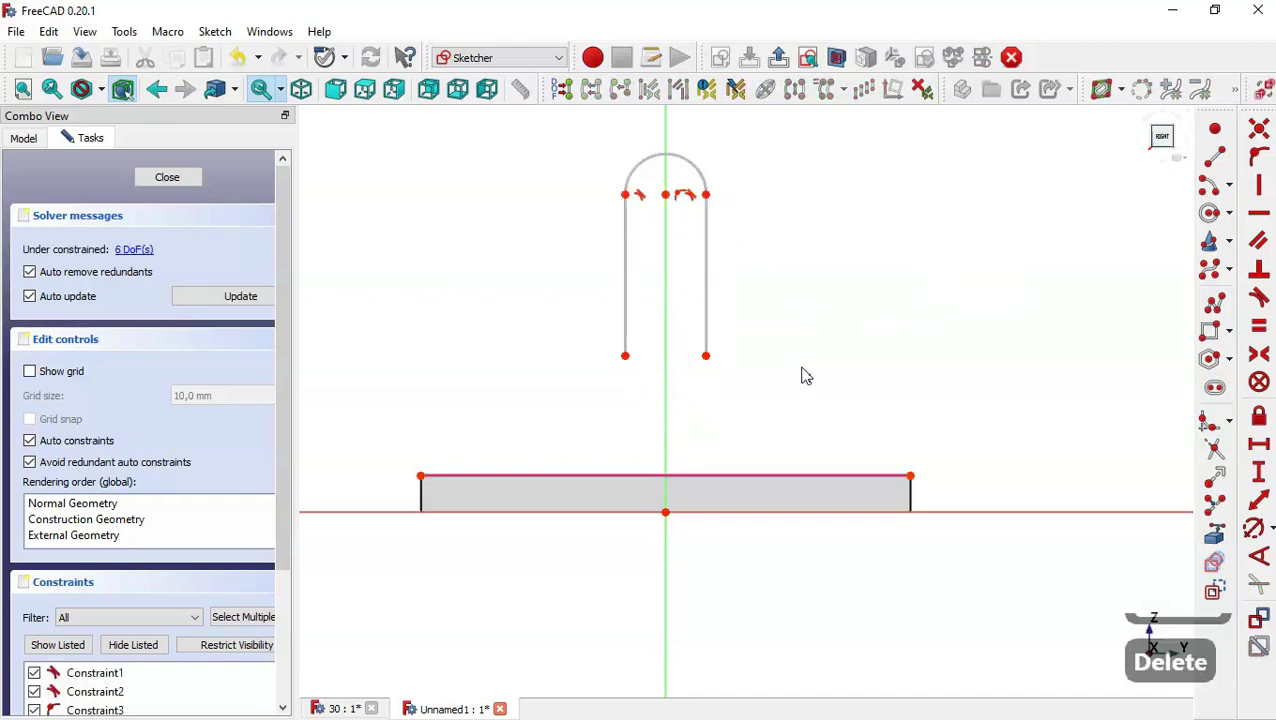
# Draw a polyline segment about 33 mm long from the right leg's lower end, sloping outward and down about 9 degrees
pyautogui.click(1214, 301)
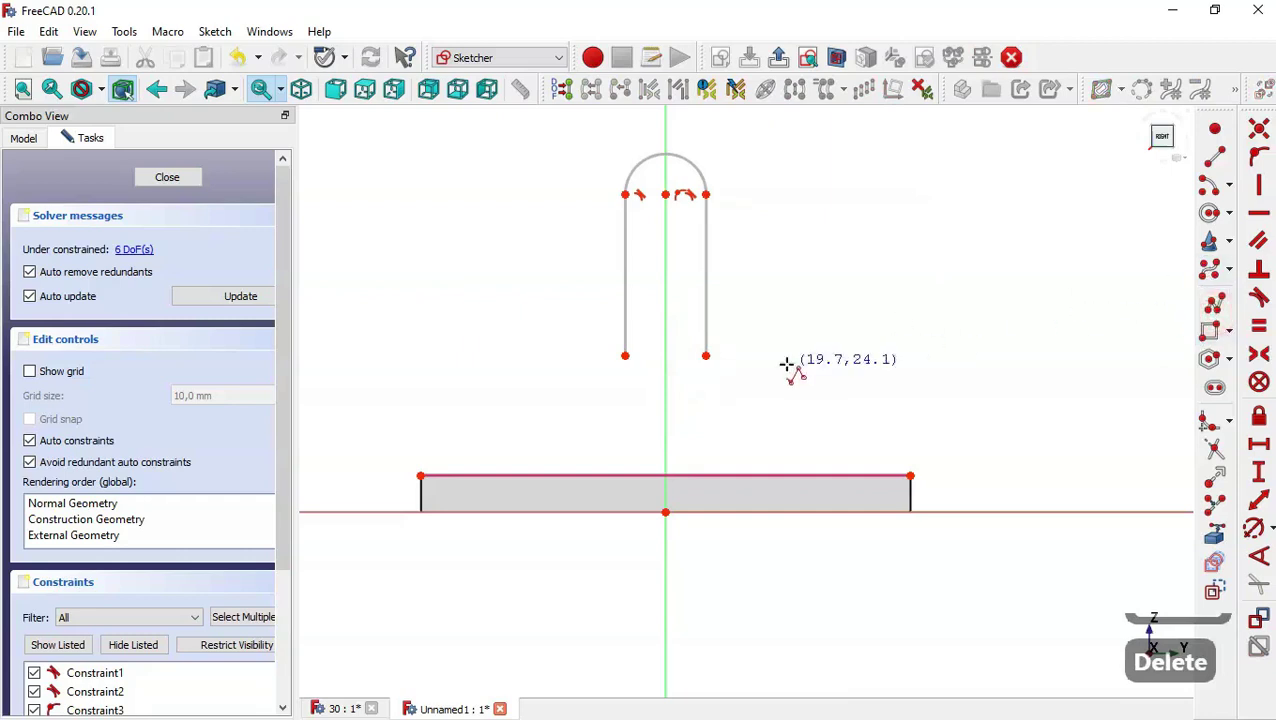
pyautogui.click(707, 356)
pyautogui.click(905, 387)
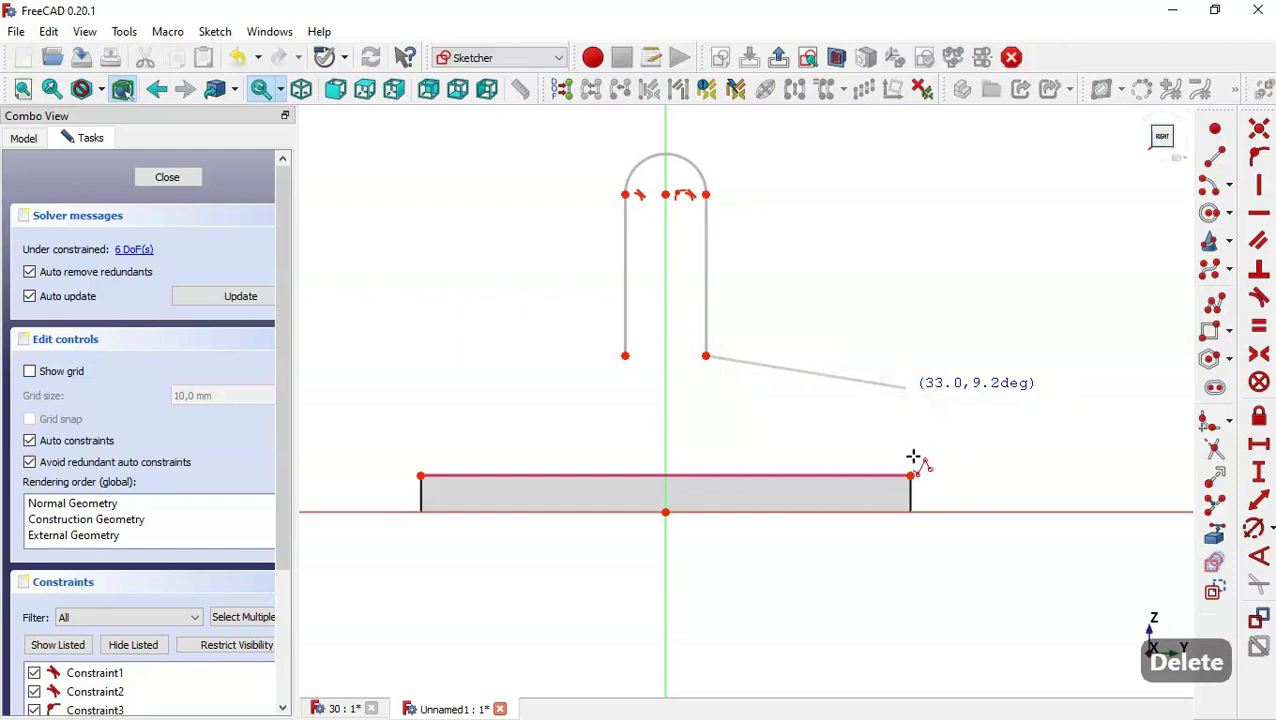
pyautogui.click(910, 475)
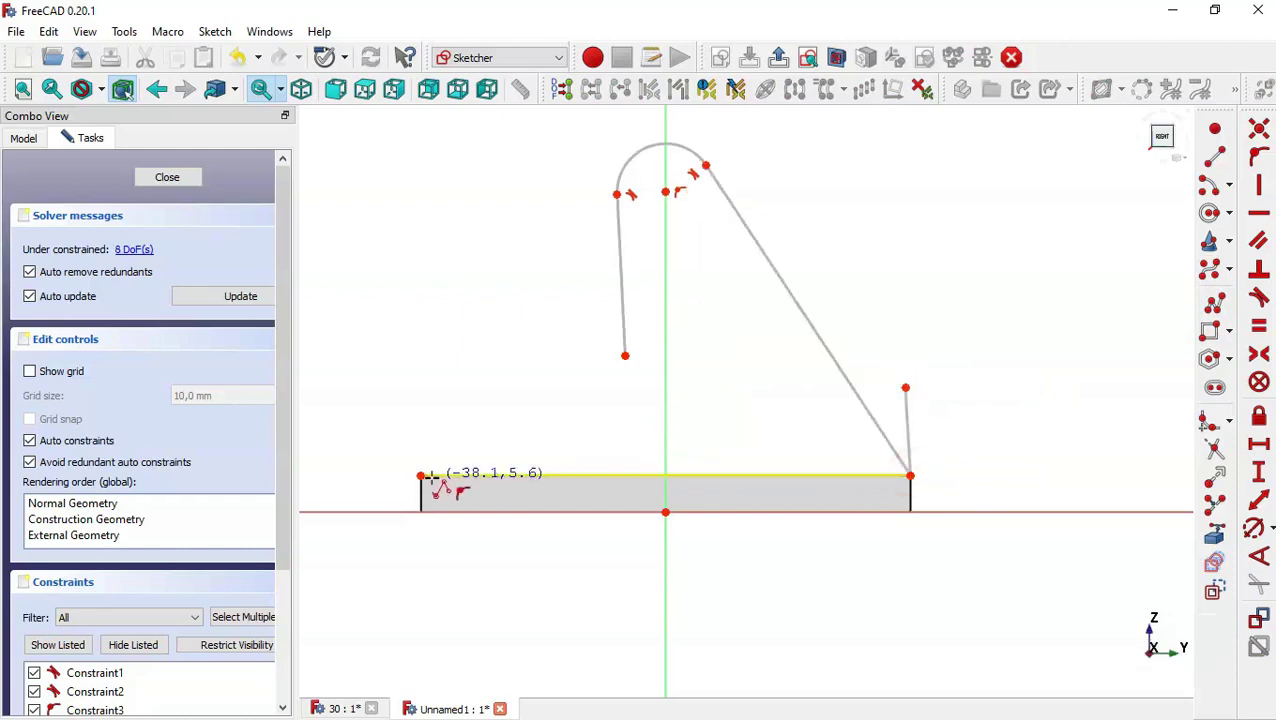
pyautogui.press('Escape')
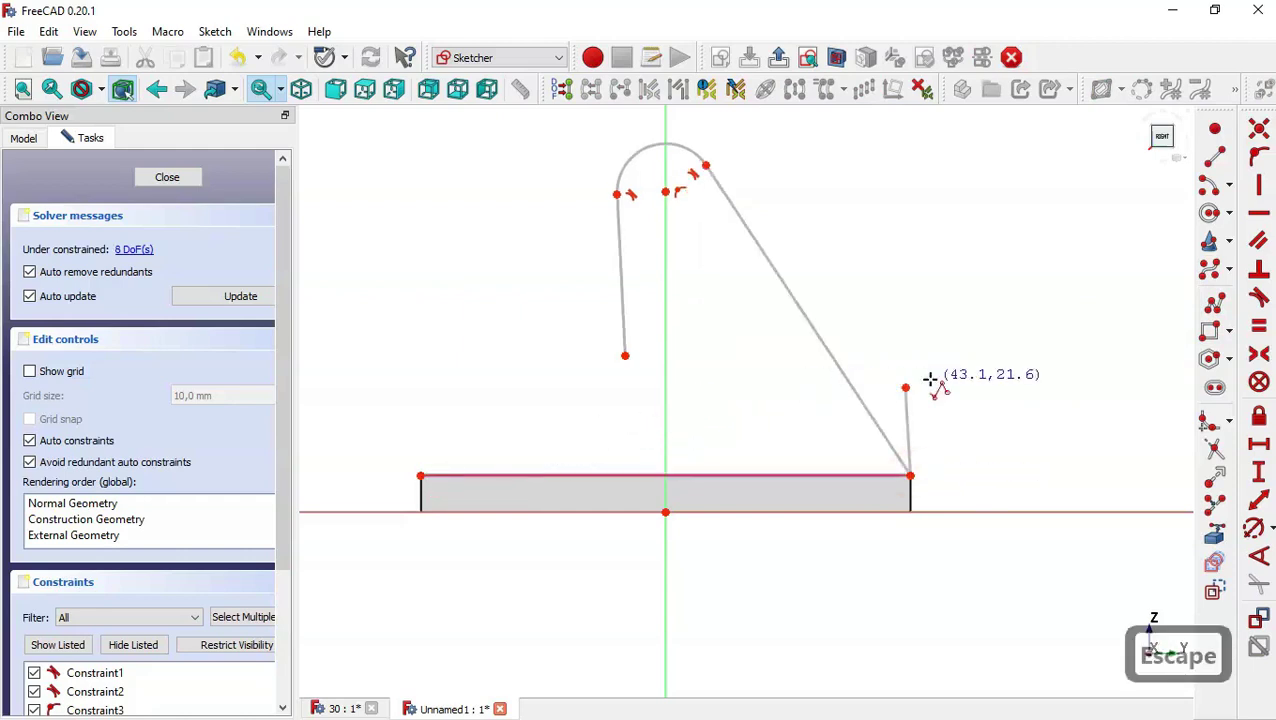
pyautogui.hotkey('ctrl', 'z')
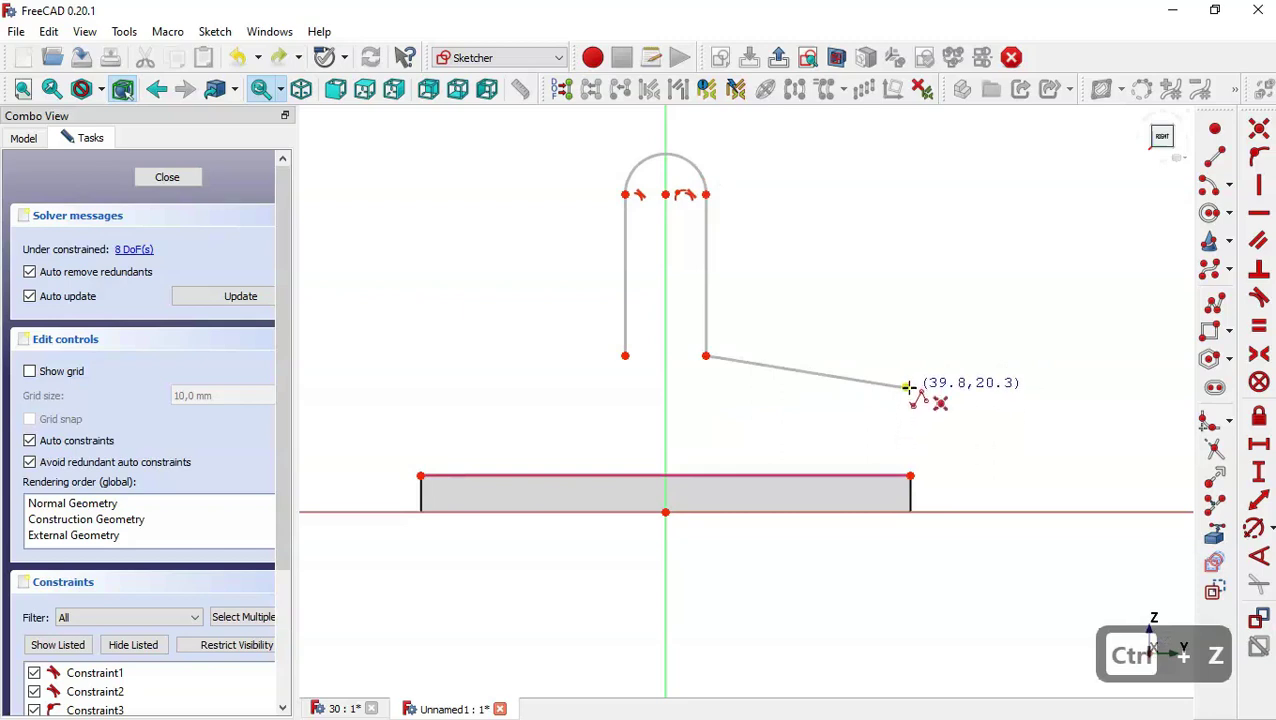
# Continue the polyline down to the base's near corner, across its upper edge, up from the opposite corner and back to the left leg's lower end
pyautogui.click(906, 387)
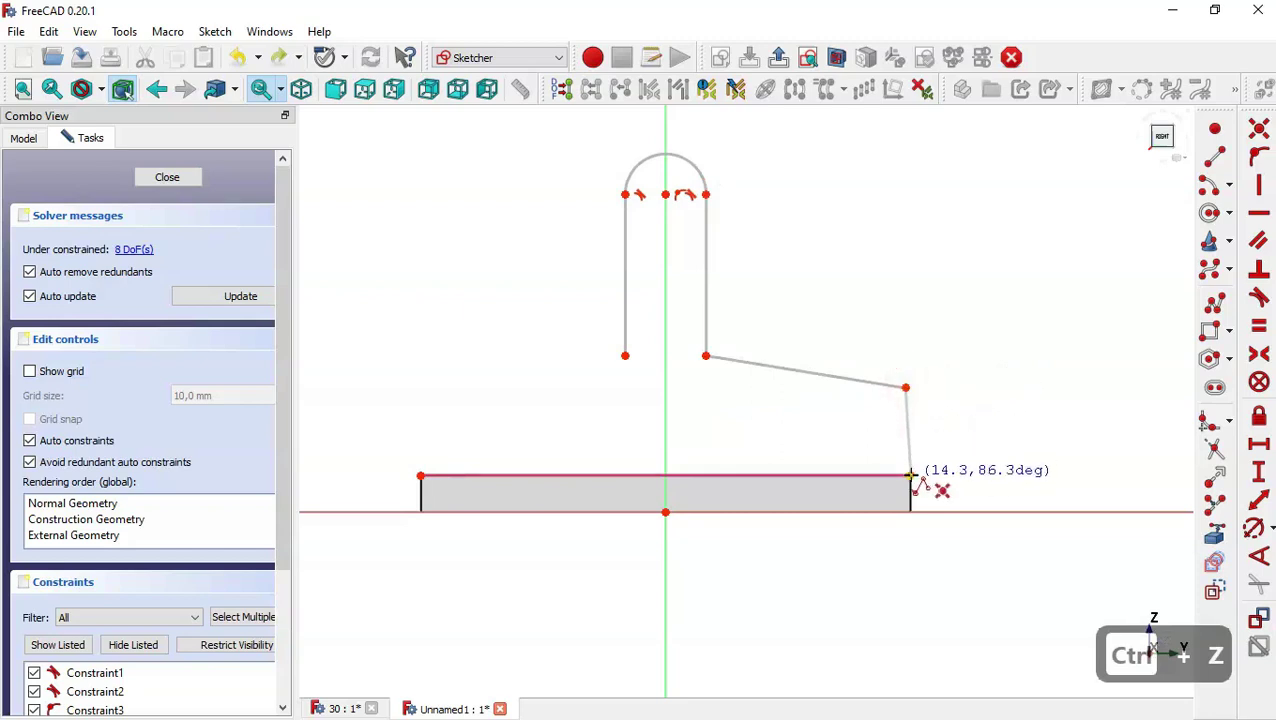
pyautogui.click(911, 476)
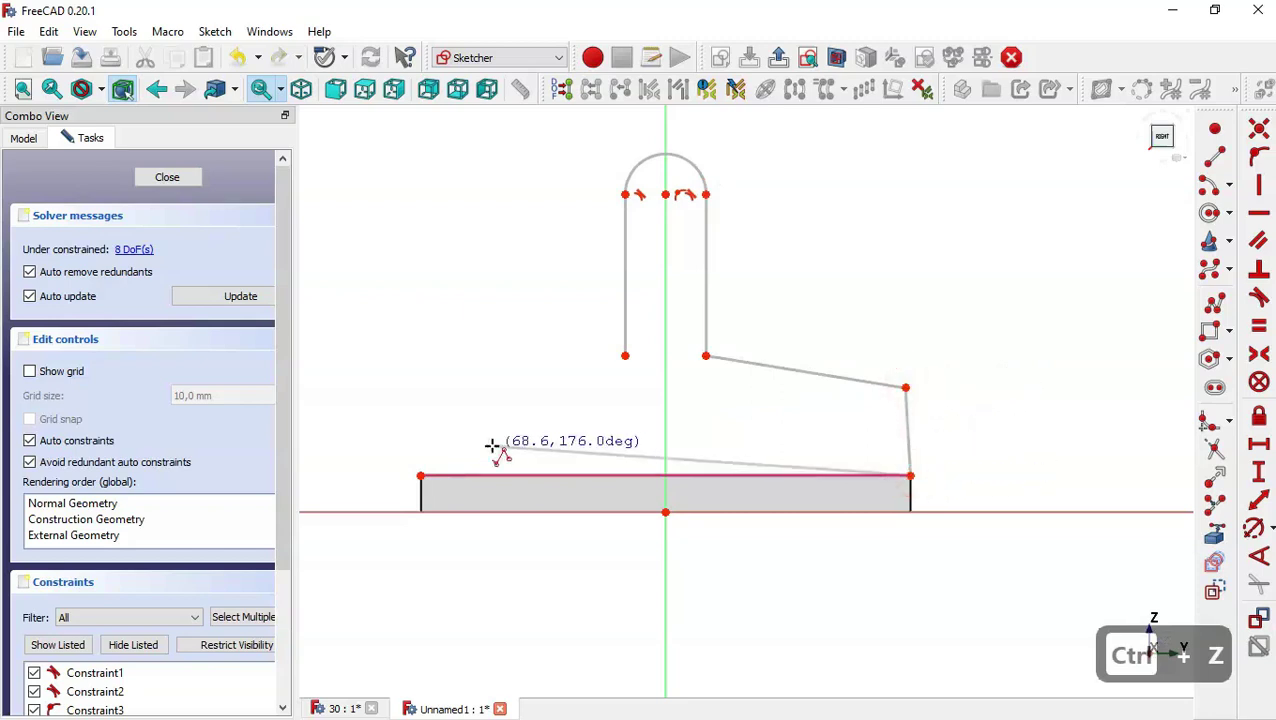
pyautogui.click(420, 476)
pyautogui.click(420, 394)
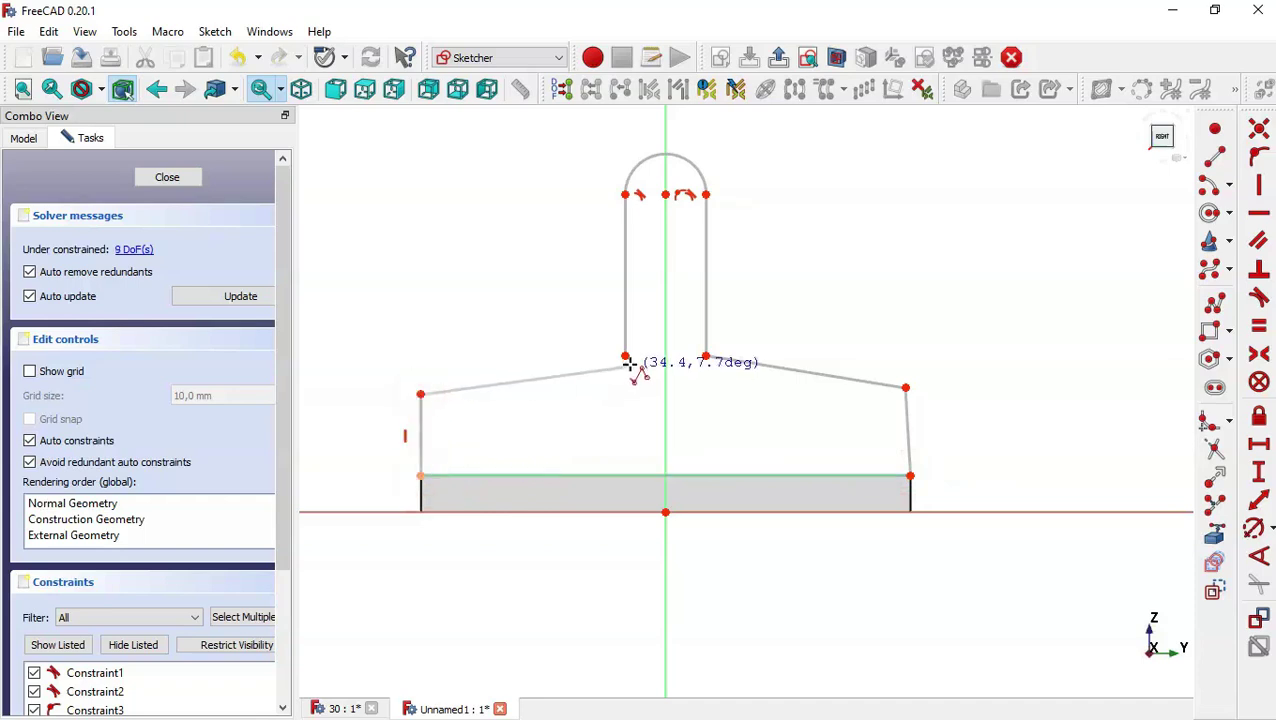
pyautogui.click(626, 355)
pyautogui.press('Escape')
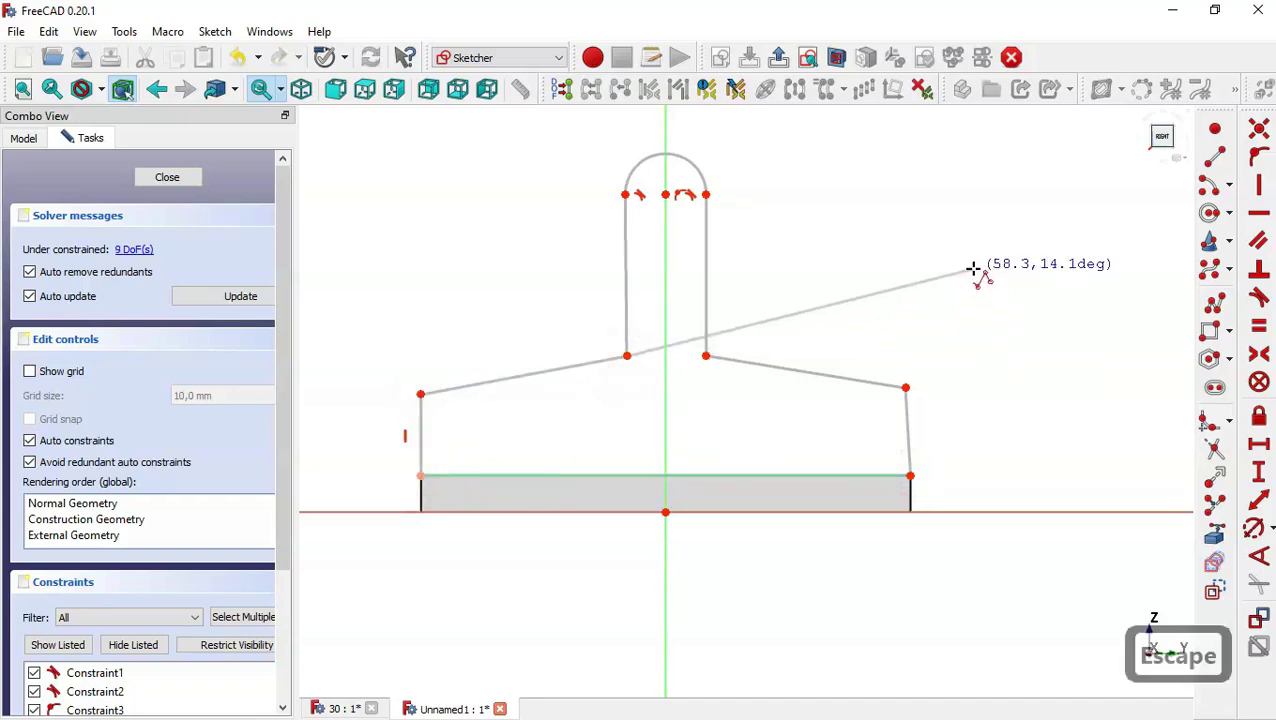
pyautogui.press('Escape')
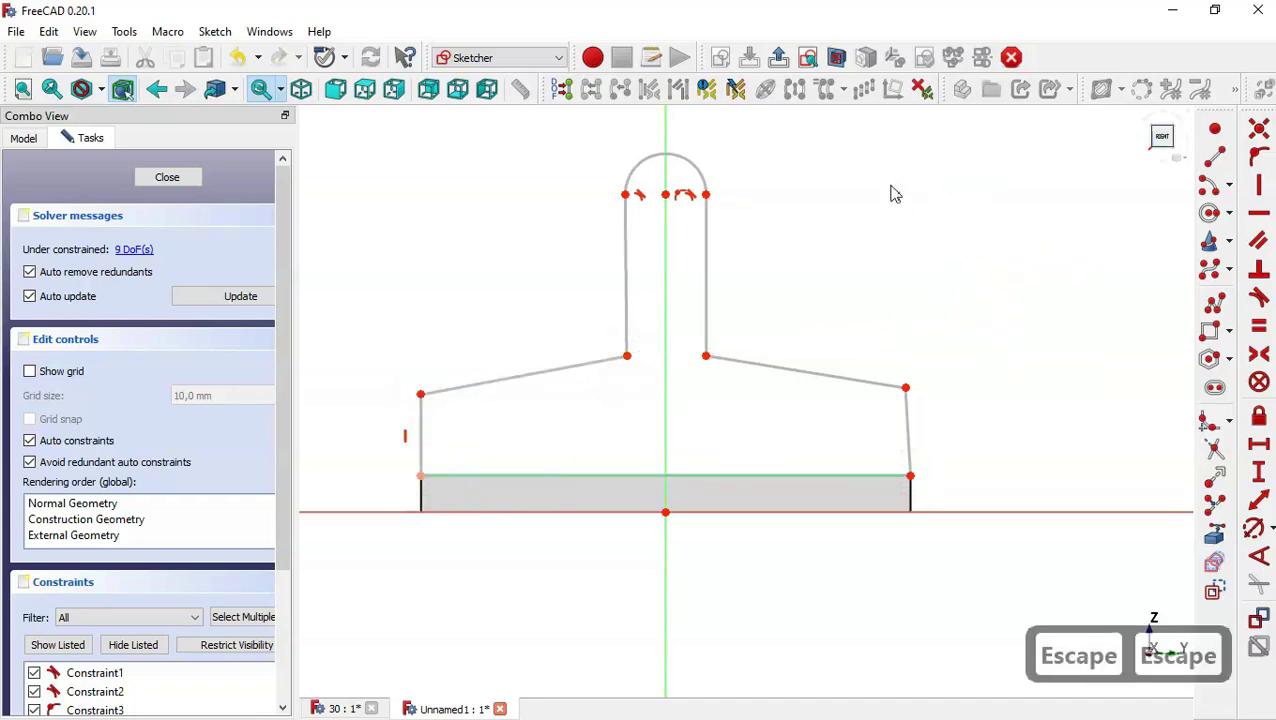
# Apply a vertical constraint to both legs below the arc and to the slanted right side line of the profile
pyautogui.click(708, 283)
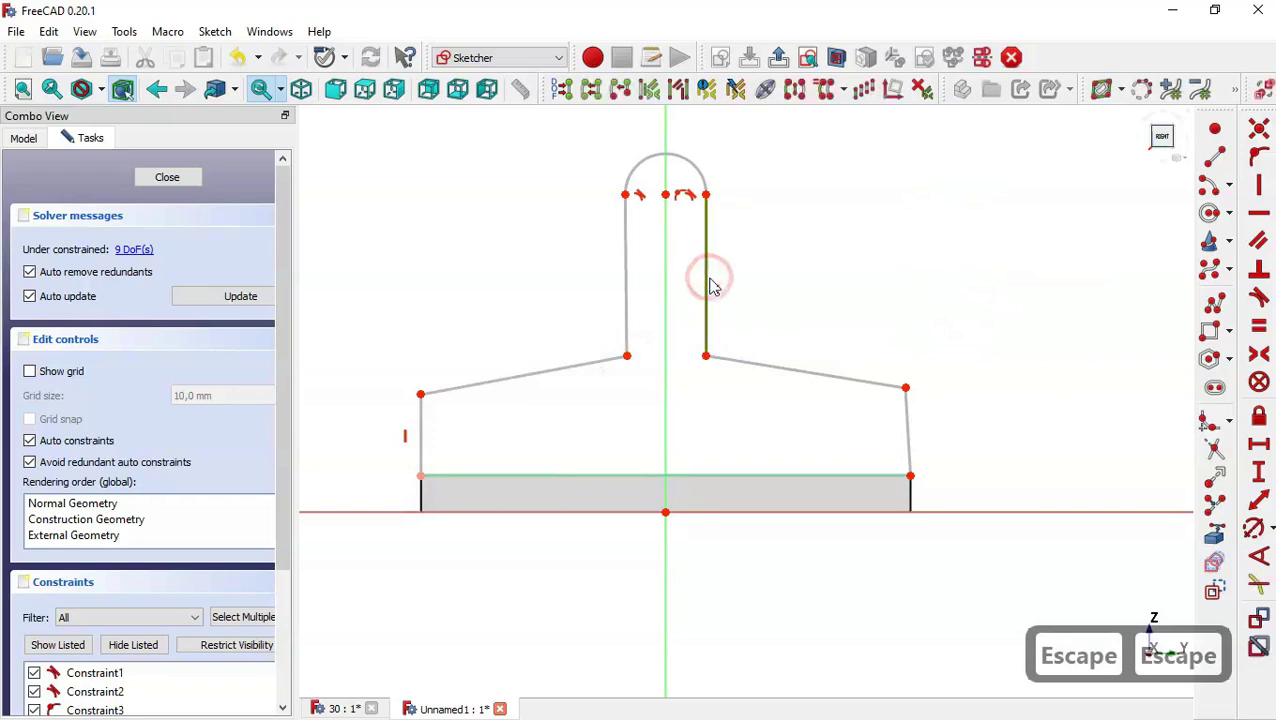
pyautogui.click(630, 281)
pyautogui.click(906, 430)
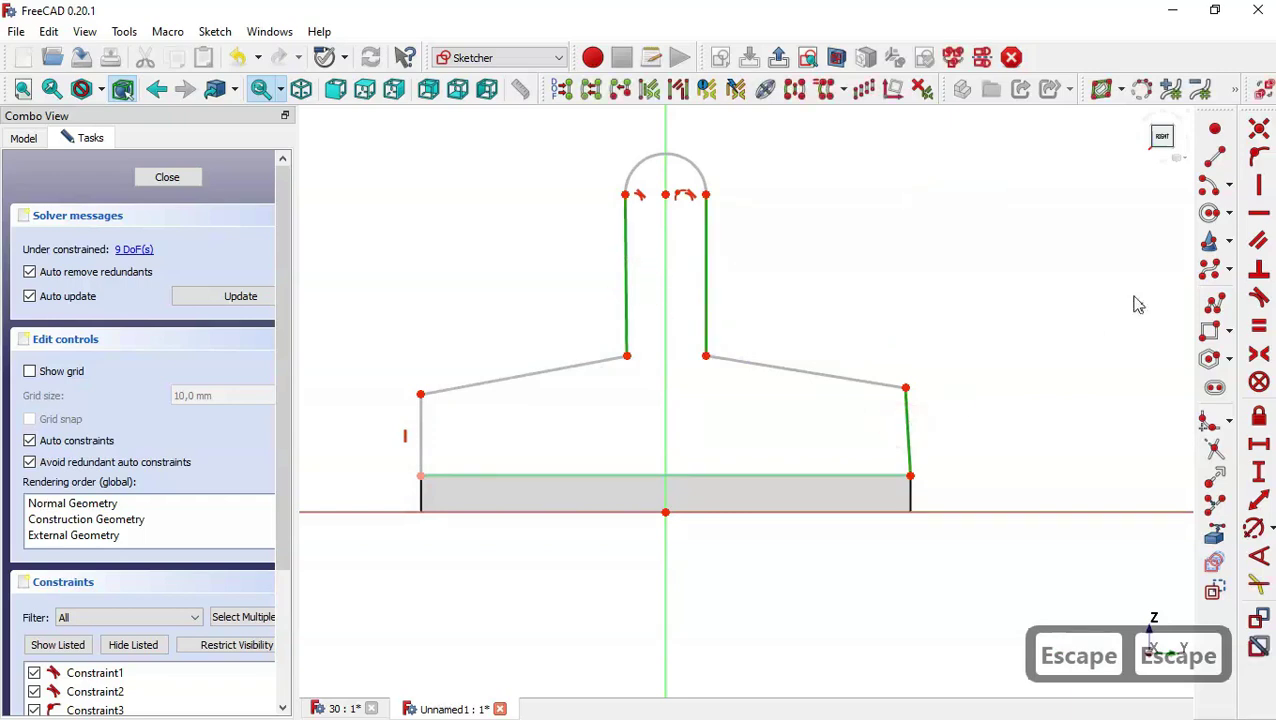
pyautogui.click(1261, 187)
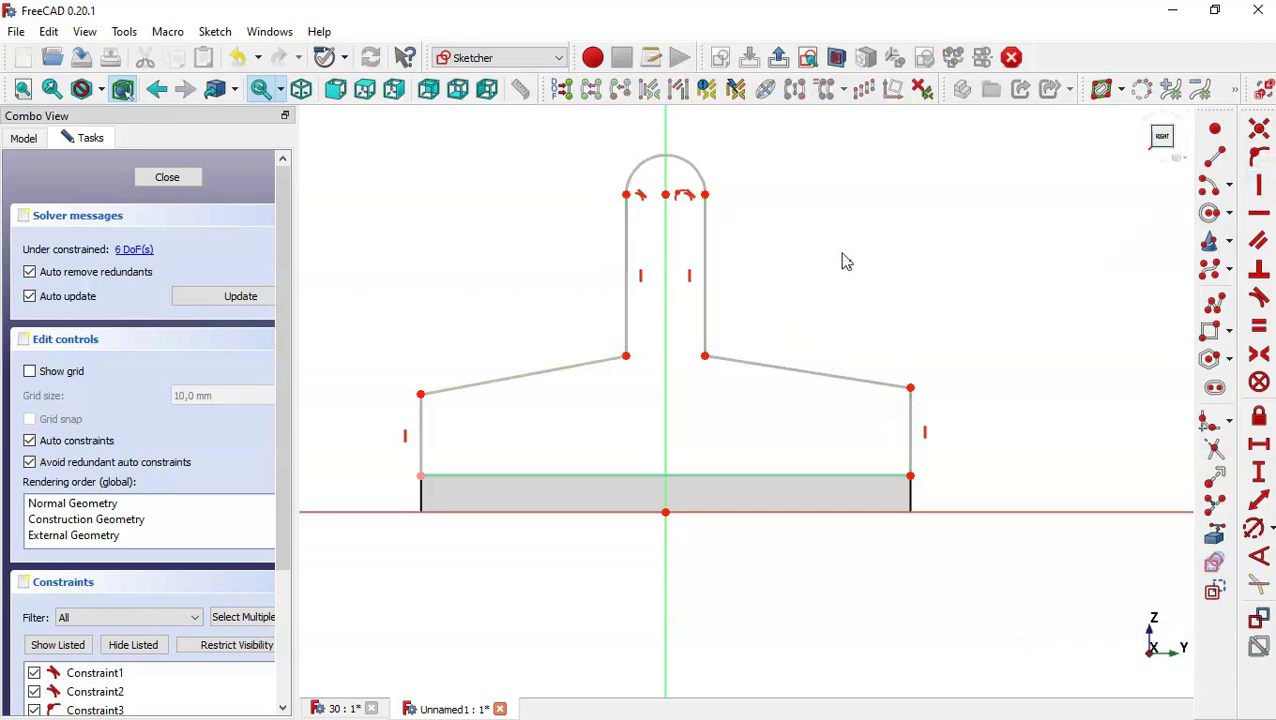
# Apply equal-length constraints between the two vertical legs below the arc and between the two short outer side lines of the profile
pyautogui.click(1258, 326)
pyautogui.click(704, 284)
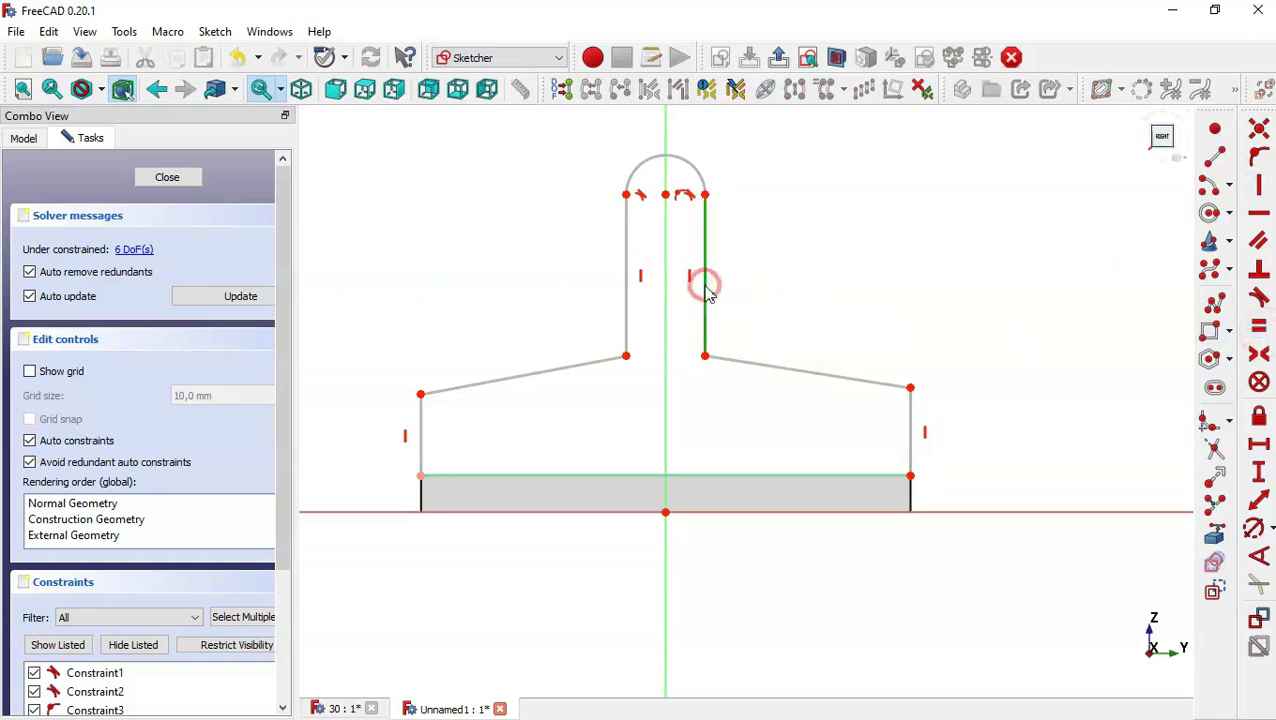
pyautogui.click(625, 295)
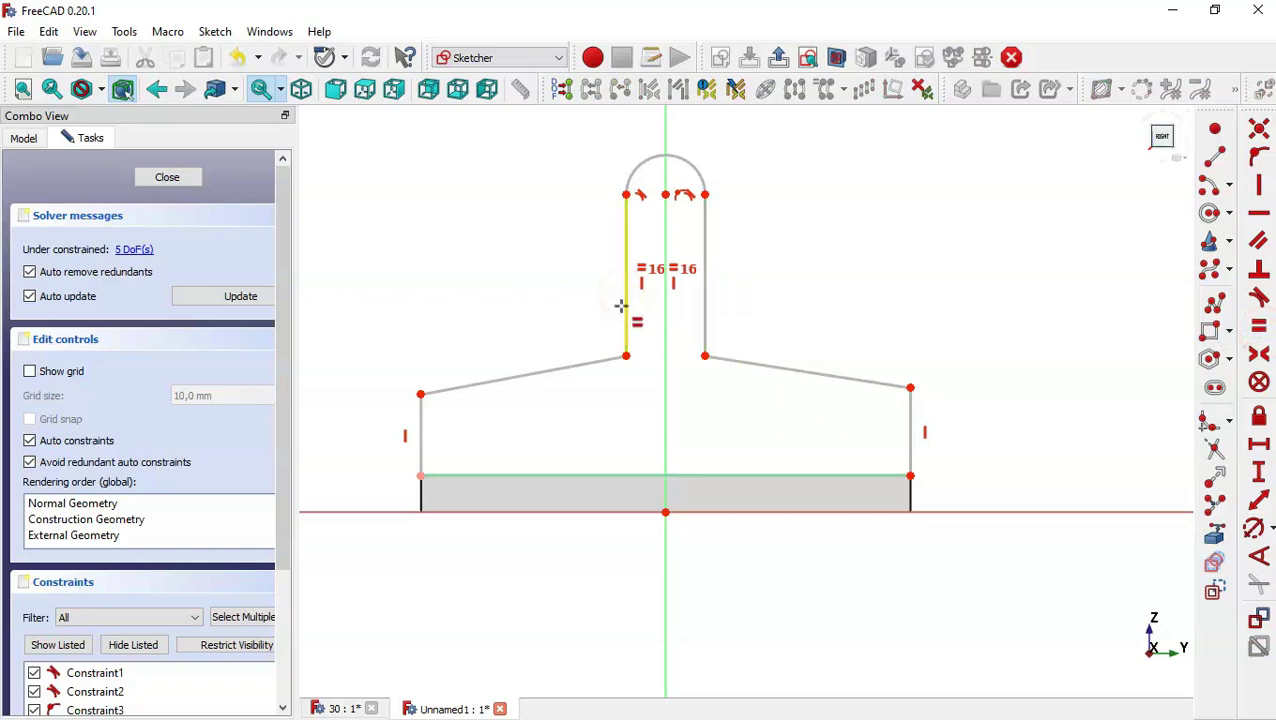
pyautogui.click(421, 424)
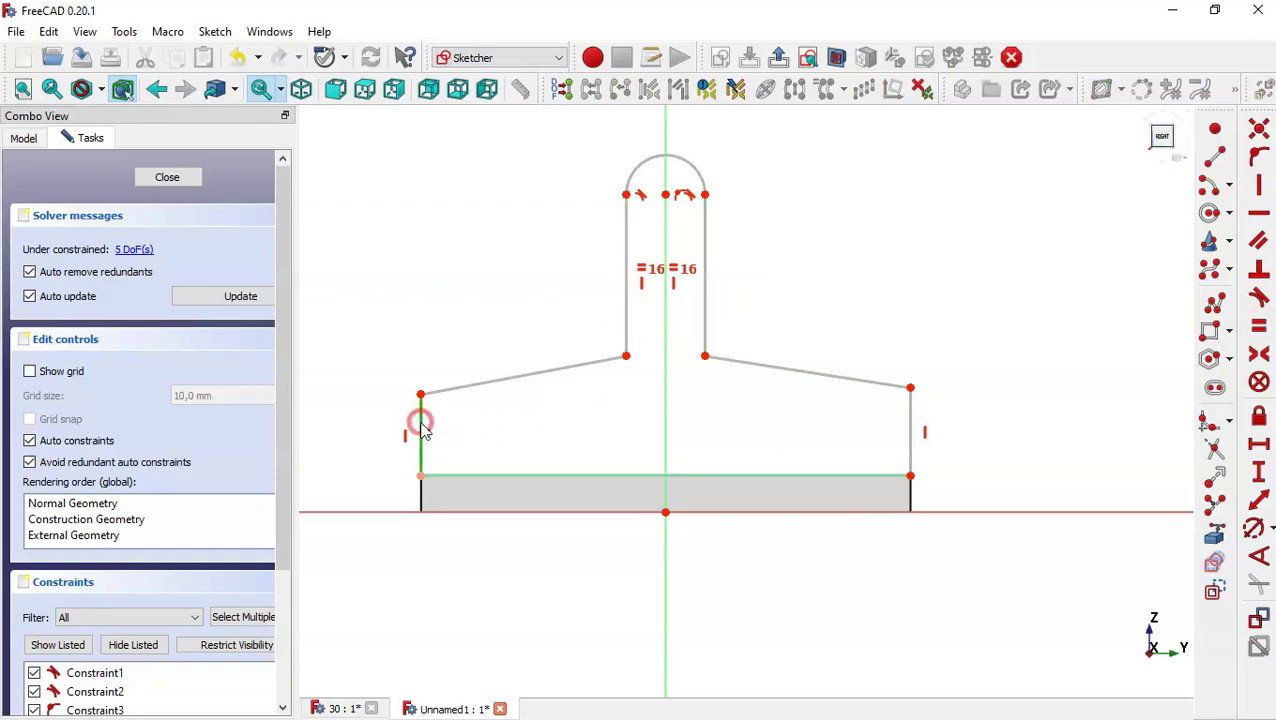
pyautogui.click(910, 440)
pyautogui.press('Escape')
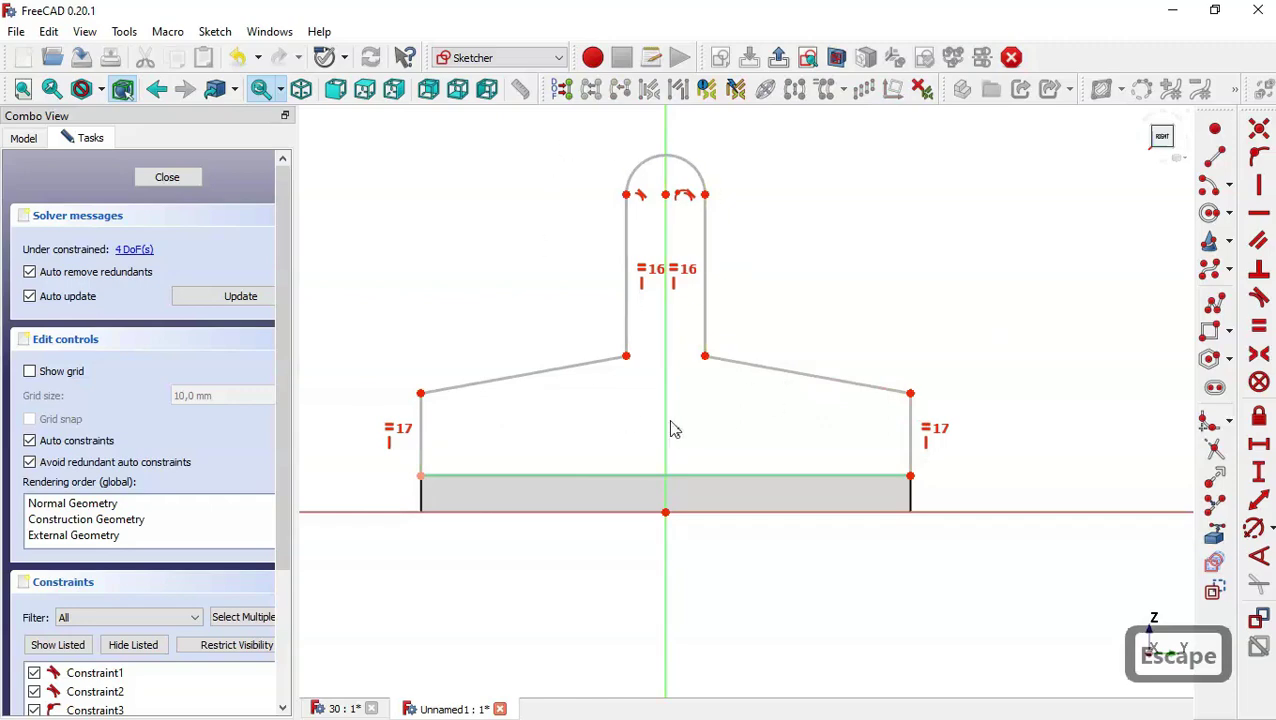
# Examine the back plate's outline dimensions on the reference part in document 30, and return to the profile sketch
pyautogui.click(340, 709)
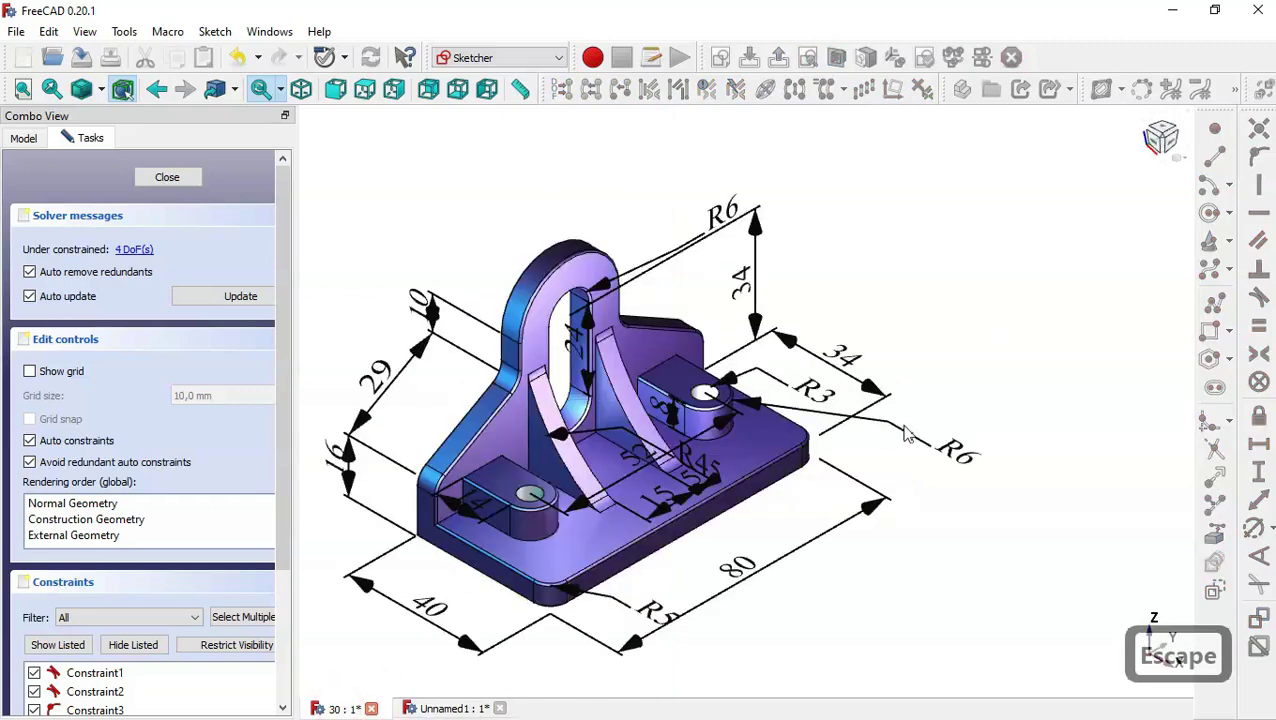
pyautogui.scroll(-3, 908, 437)
pyautogui.scroll(3, 708, 507)
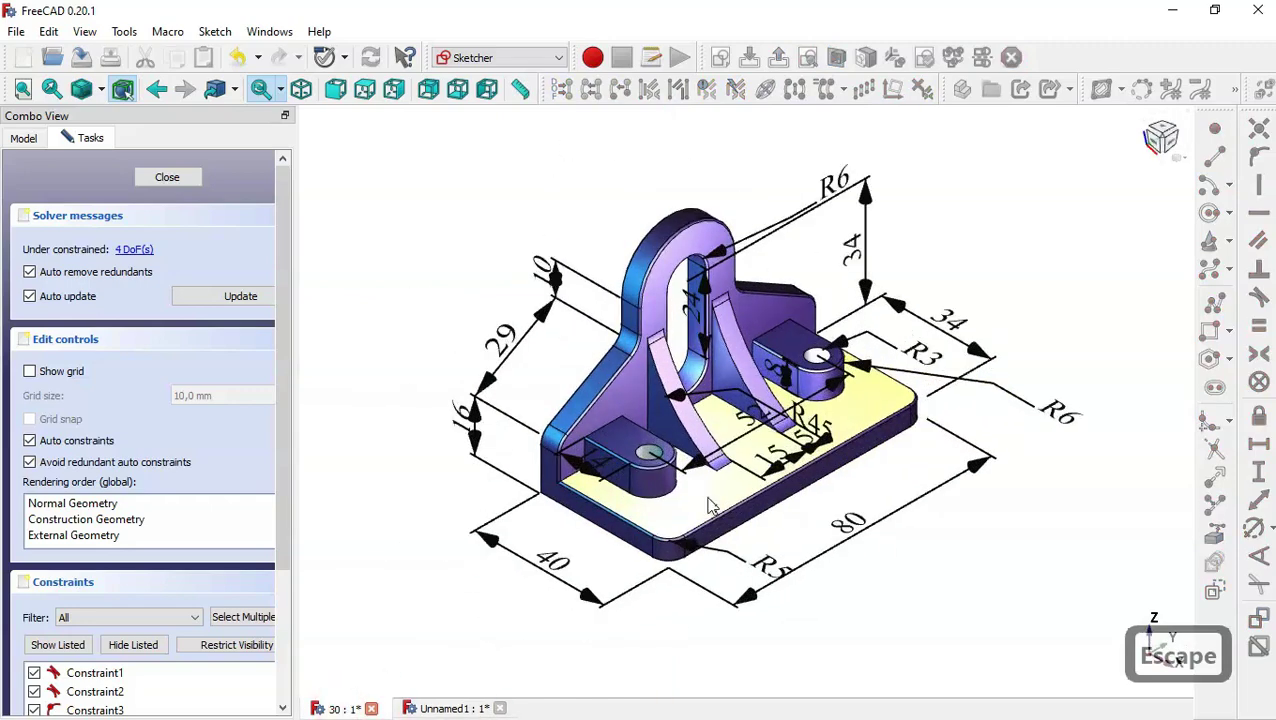
pyautogui.scroll(1, 533, 468)
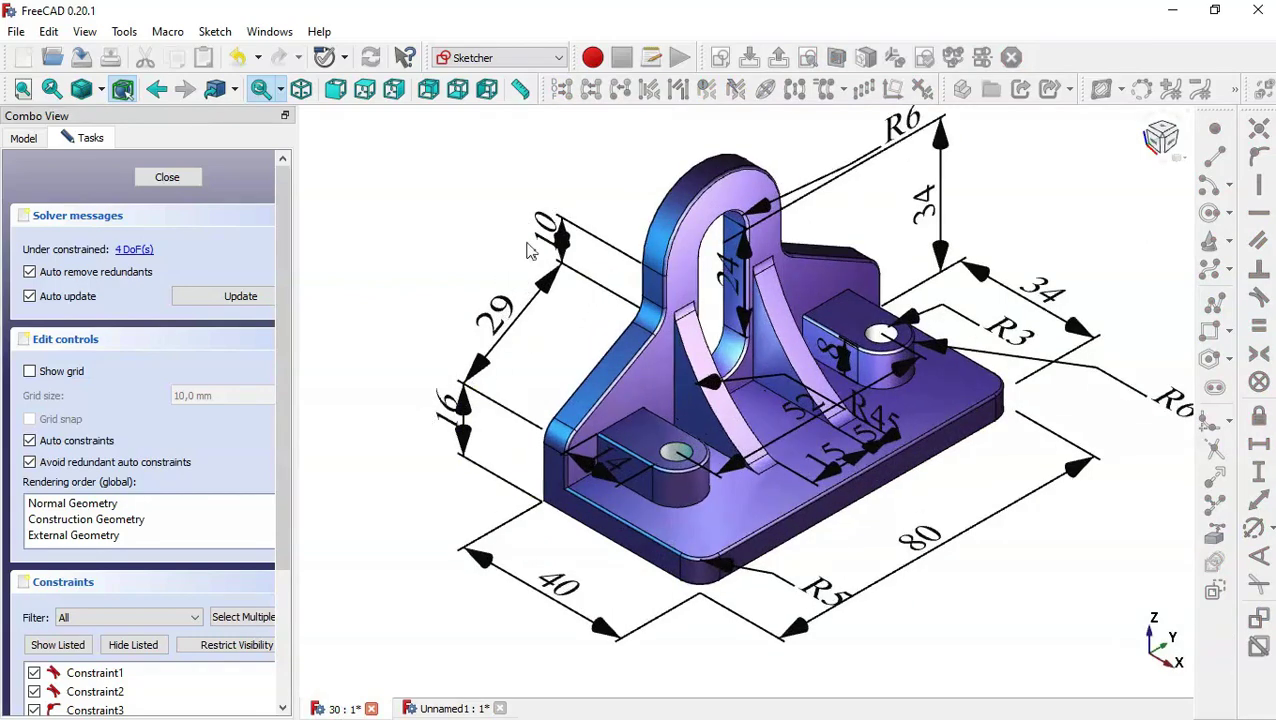
pyautogui.scroll(-1, 780, 350)
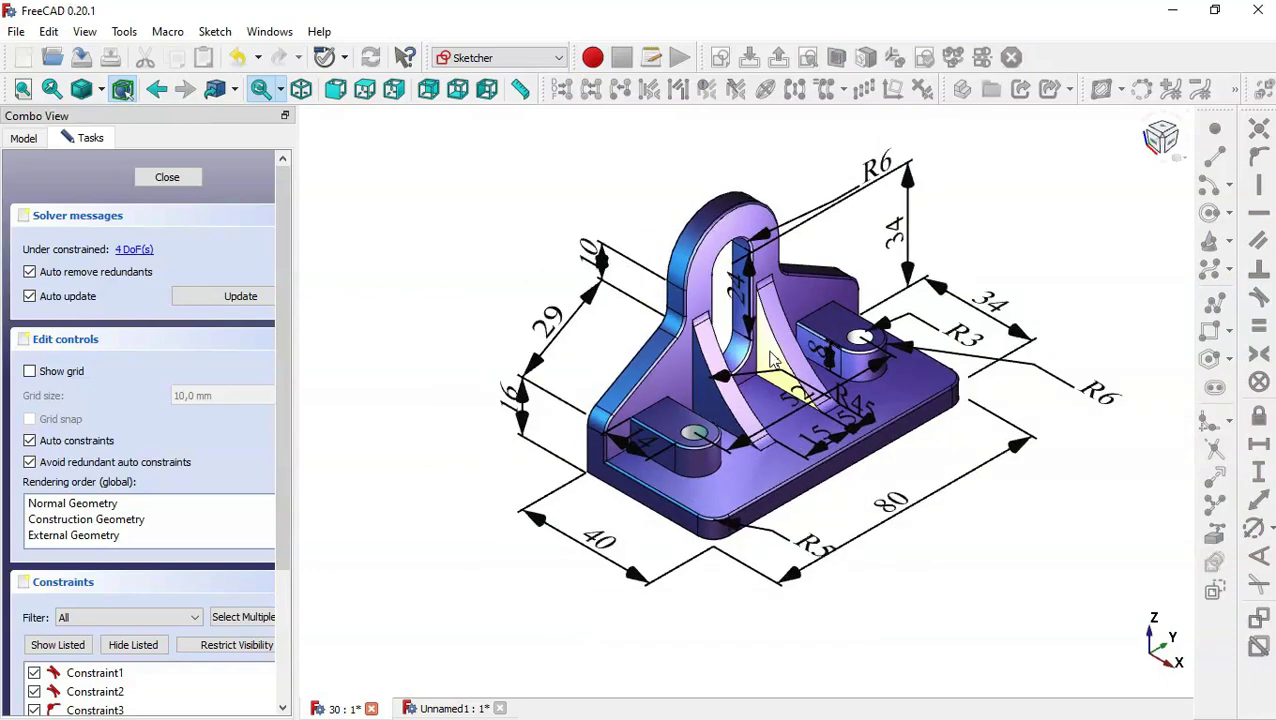
pyautogui.scroll(1, 965, 268)
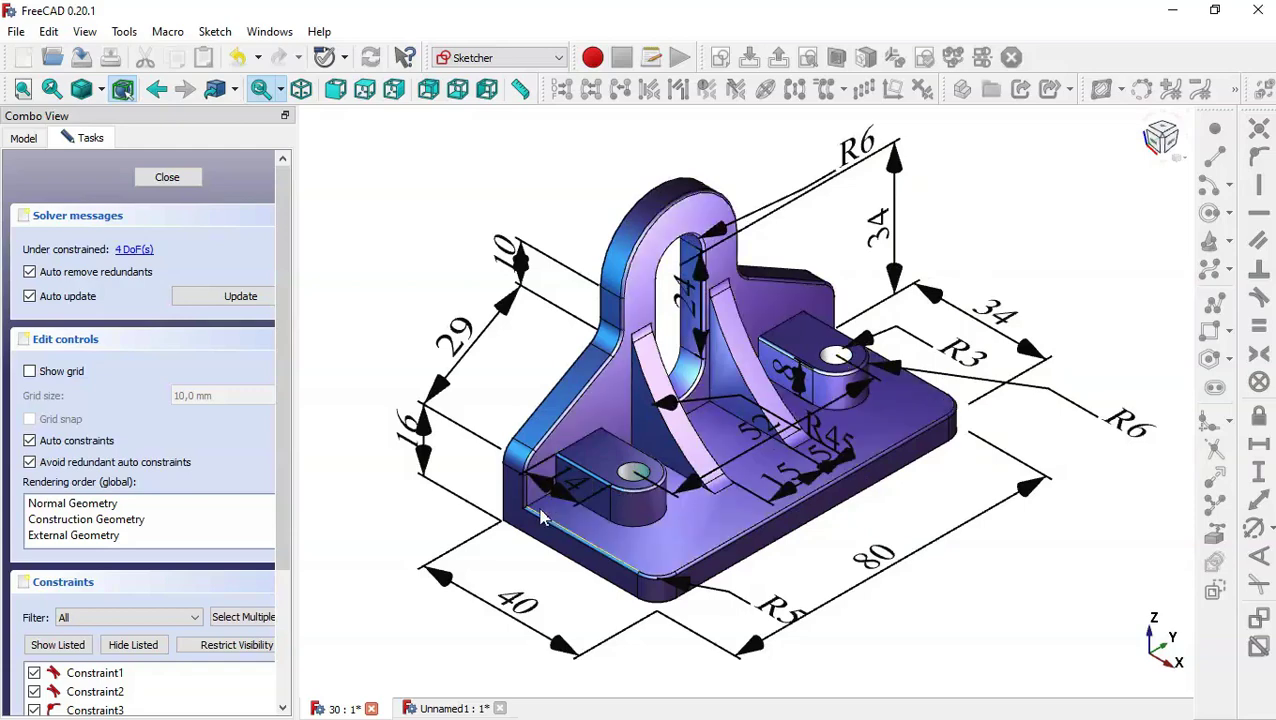
pyautogui.click(447, 710)
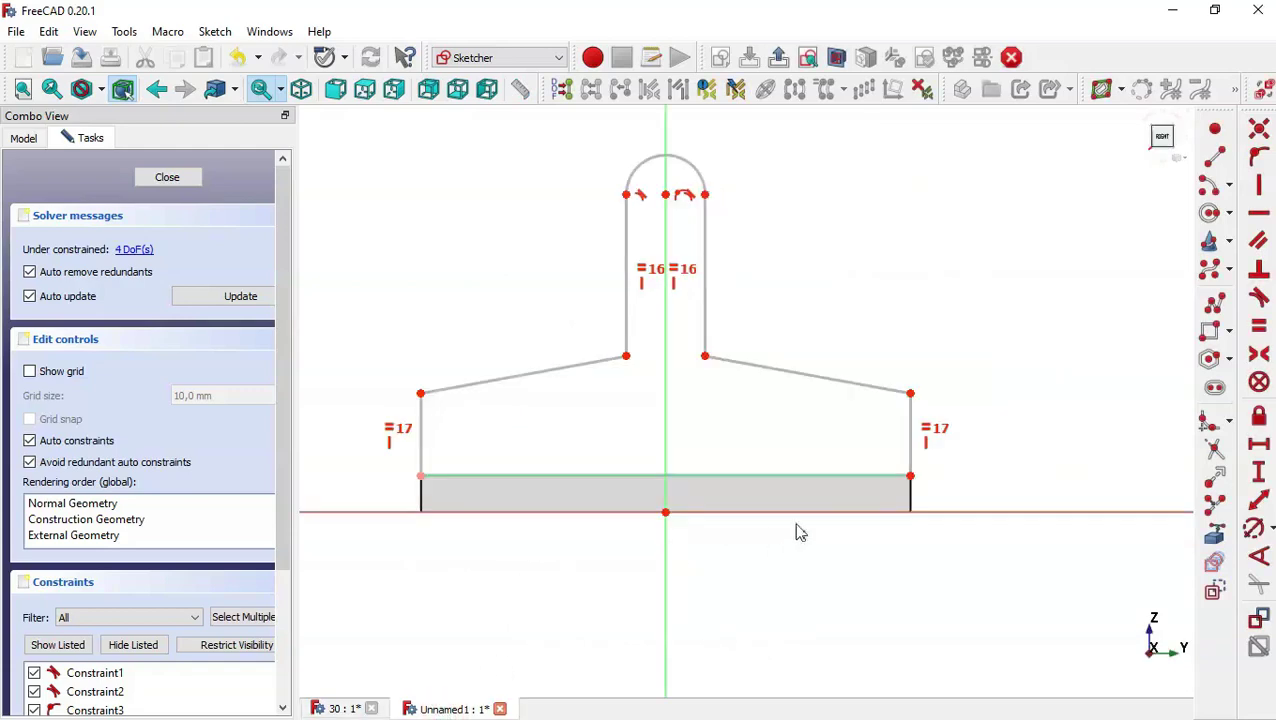
# Set the vertical distance from the origin to the upper end of the profile's right side line to 16 mm
pyautogui.click(1259, 472)
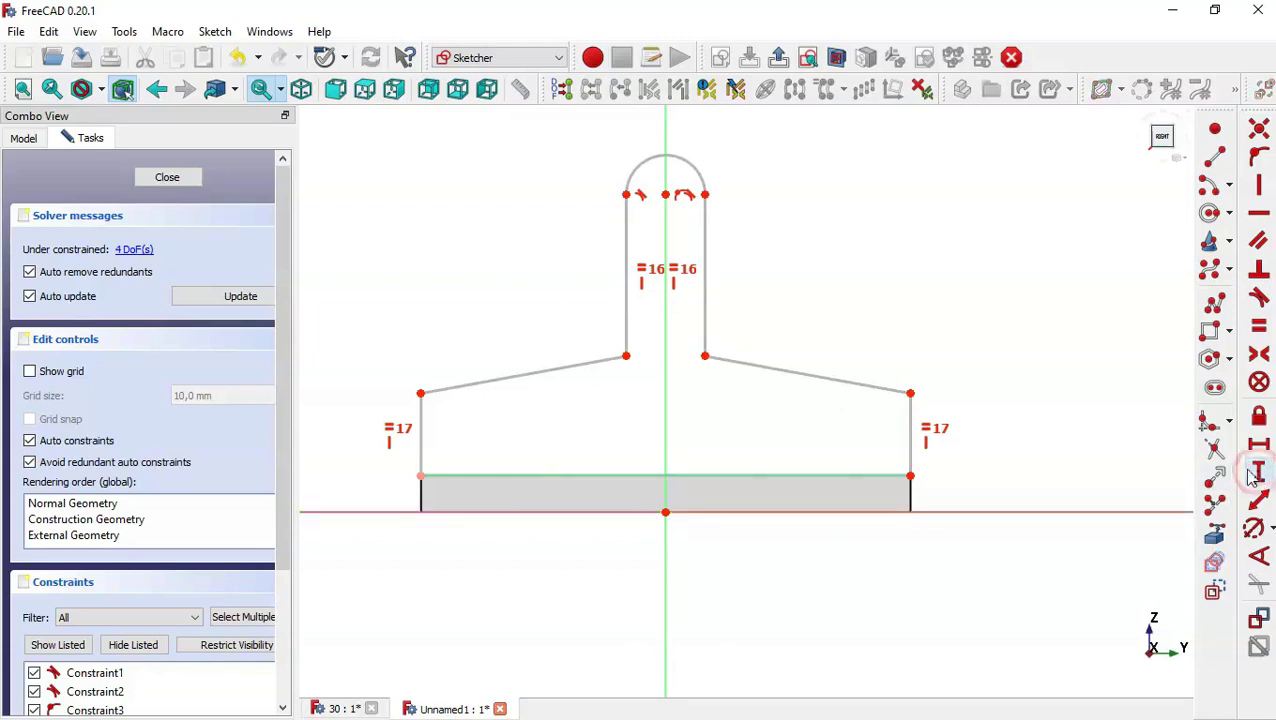
pyautogui.click(665, 512)
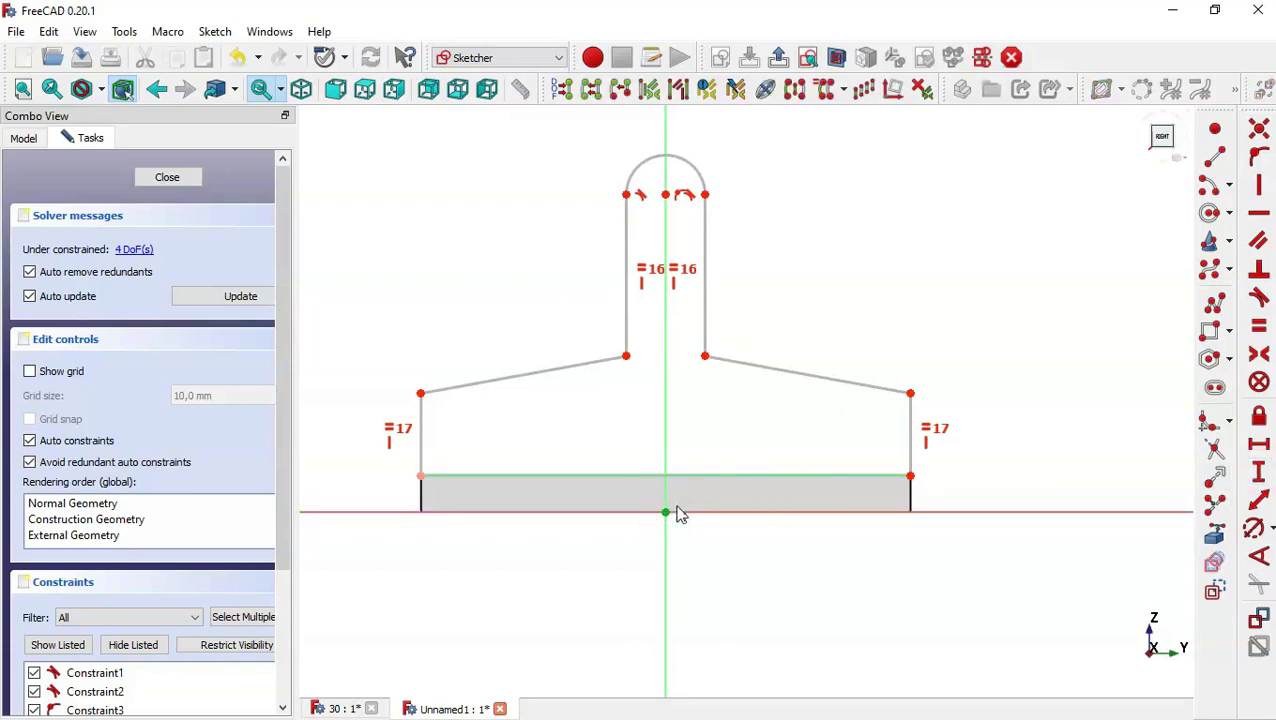
pyautogui.click(908, 390)
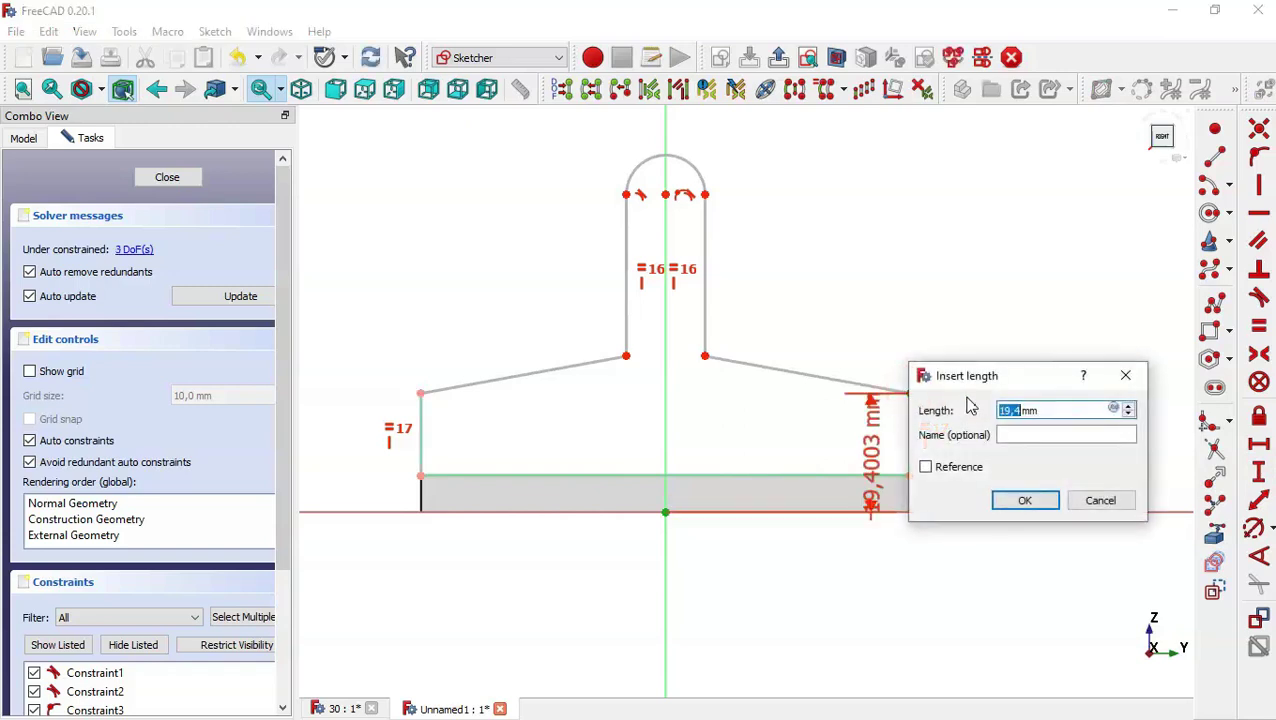
pyautogui.write('16')
pyautogui.press('Return')
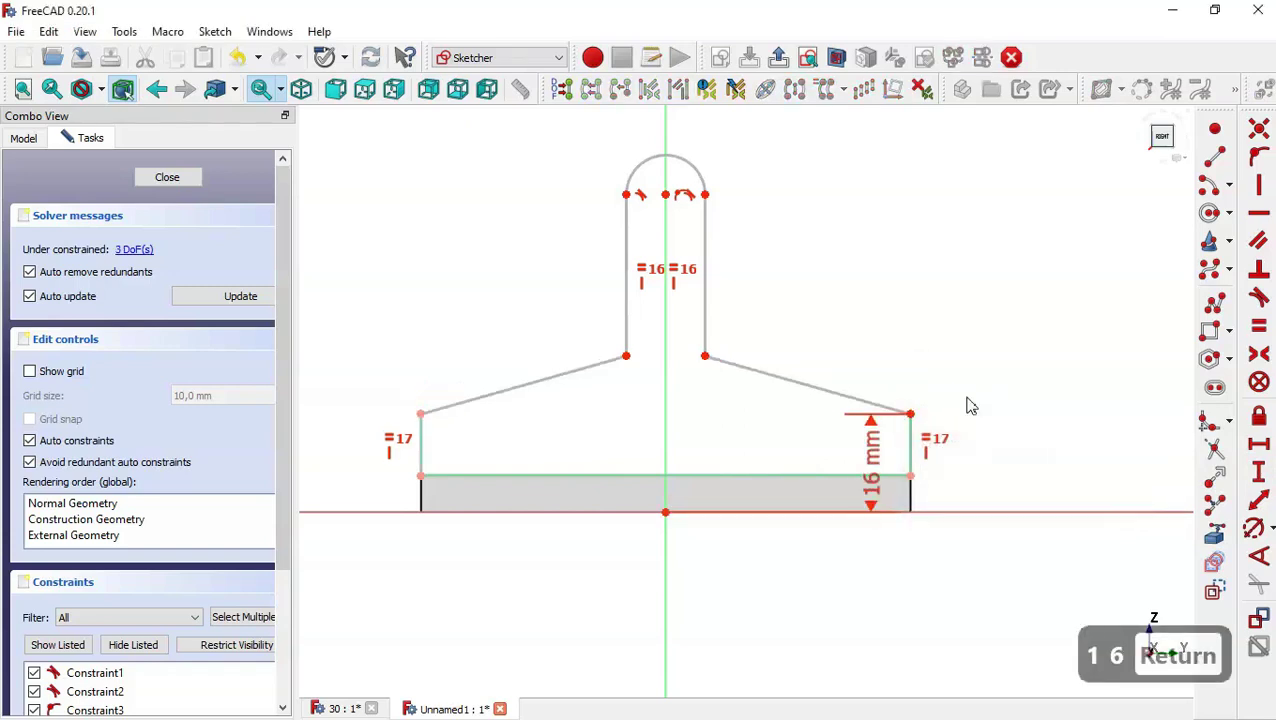
# Dimension the right vertical leg below the arc to 10 mm and the right sloping line to 29 mm
pyautogui.click(707, 283)
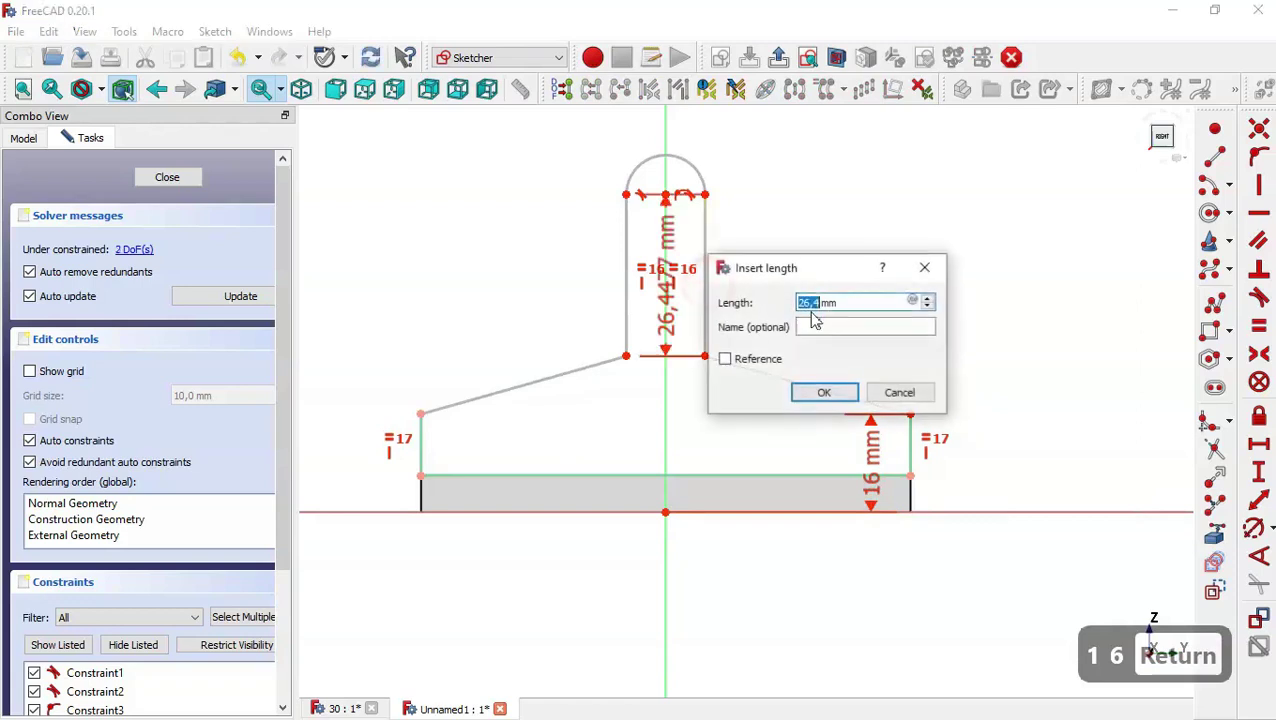
pyautogui.write('10')
pyautogui.press('Return')
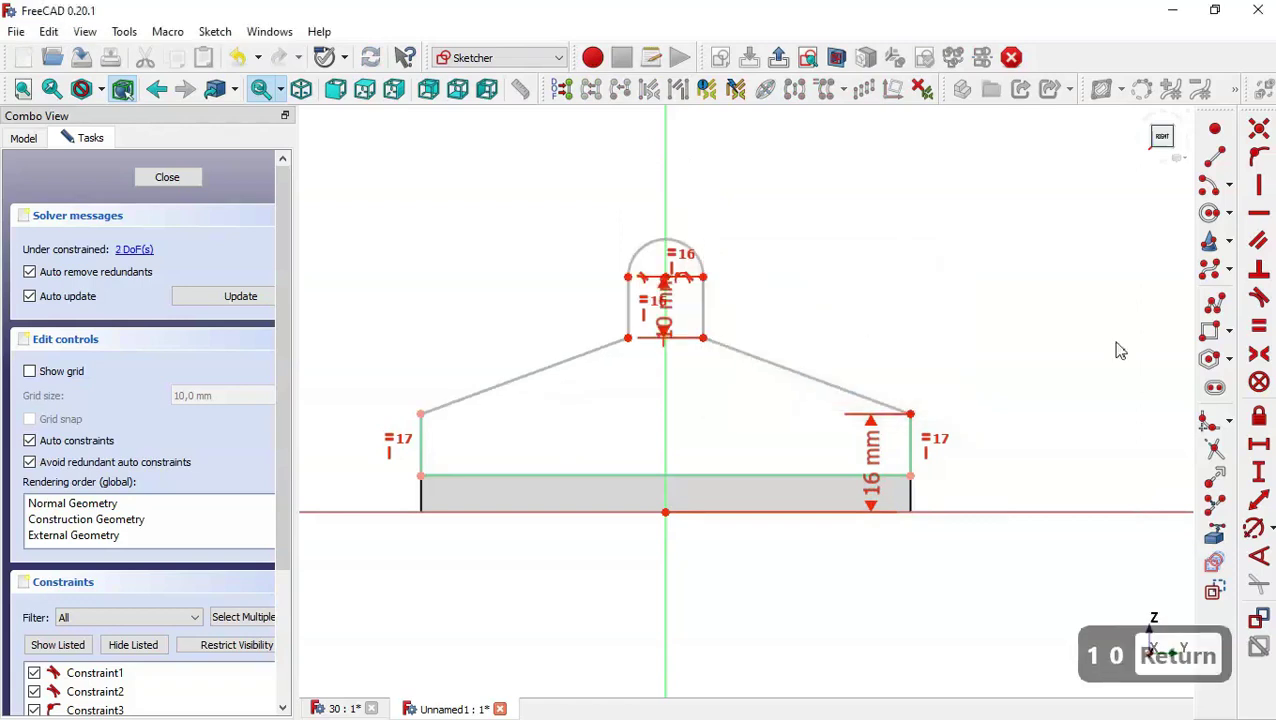
pyautogui.click(1258, 500)
pyautogui.click(820, 378)
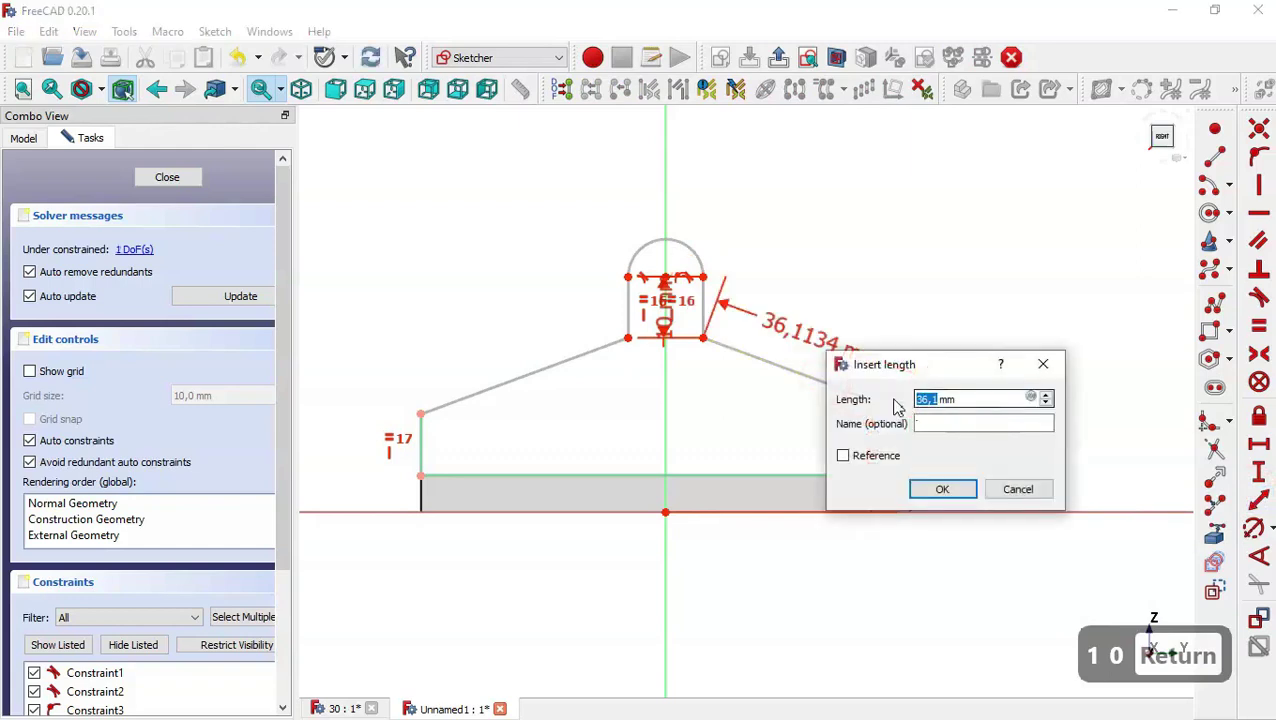
pyautogui.write('29')
pyautogui.press('Return')
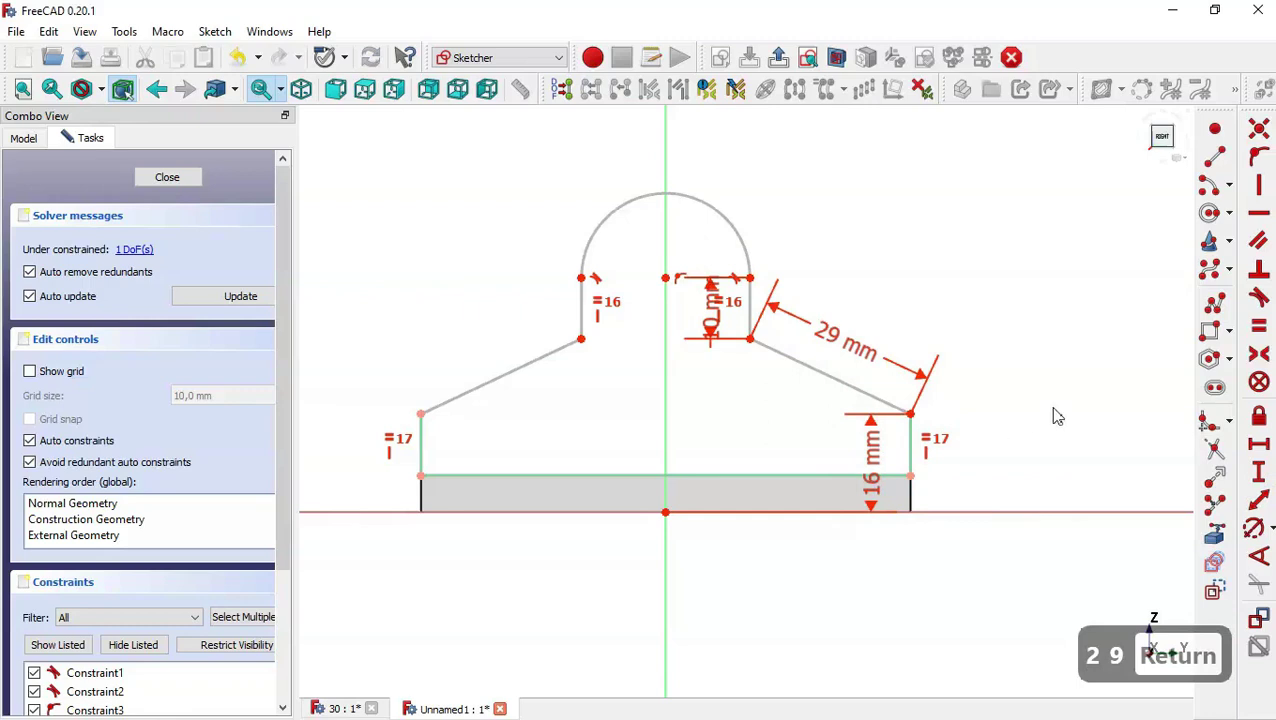
# Set the vertical distance from the base plate's upper right corner to the arc's center to 34 mm
pyautogui.click(1262, 476)
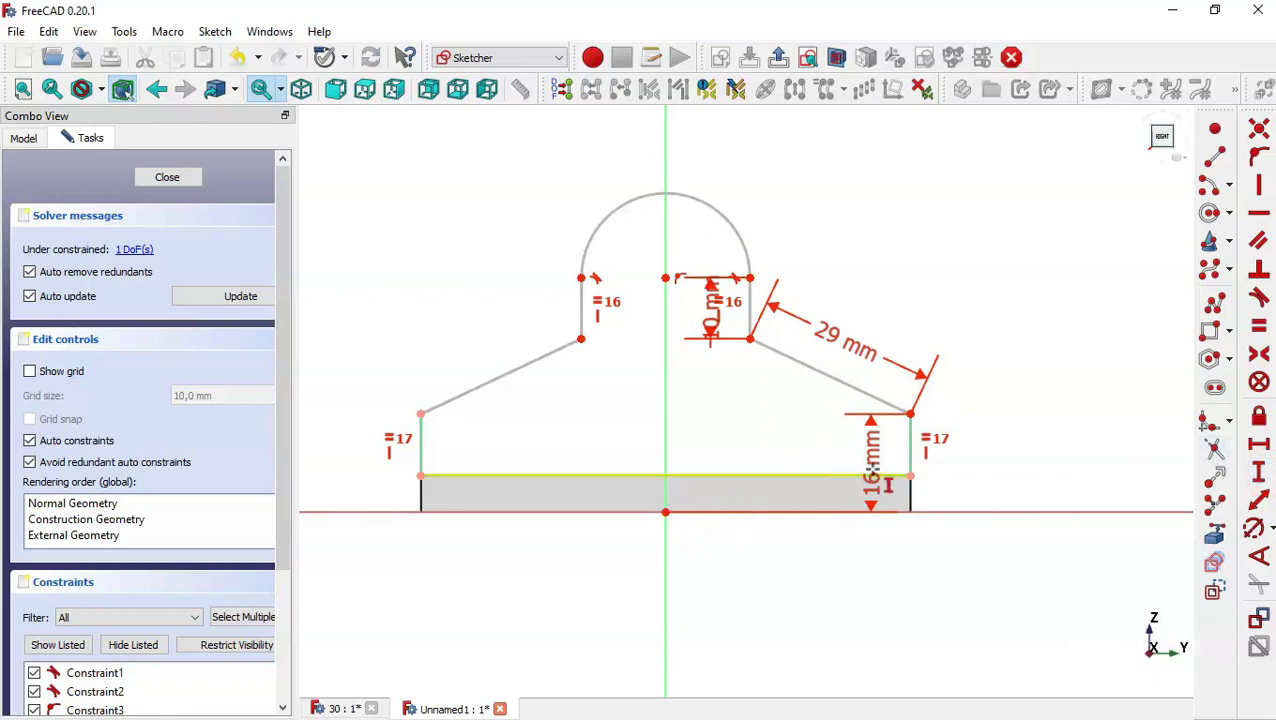
pyautogui.click(910, 476)
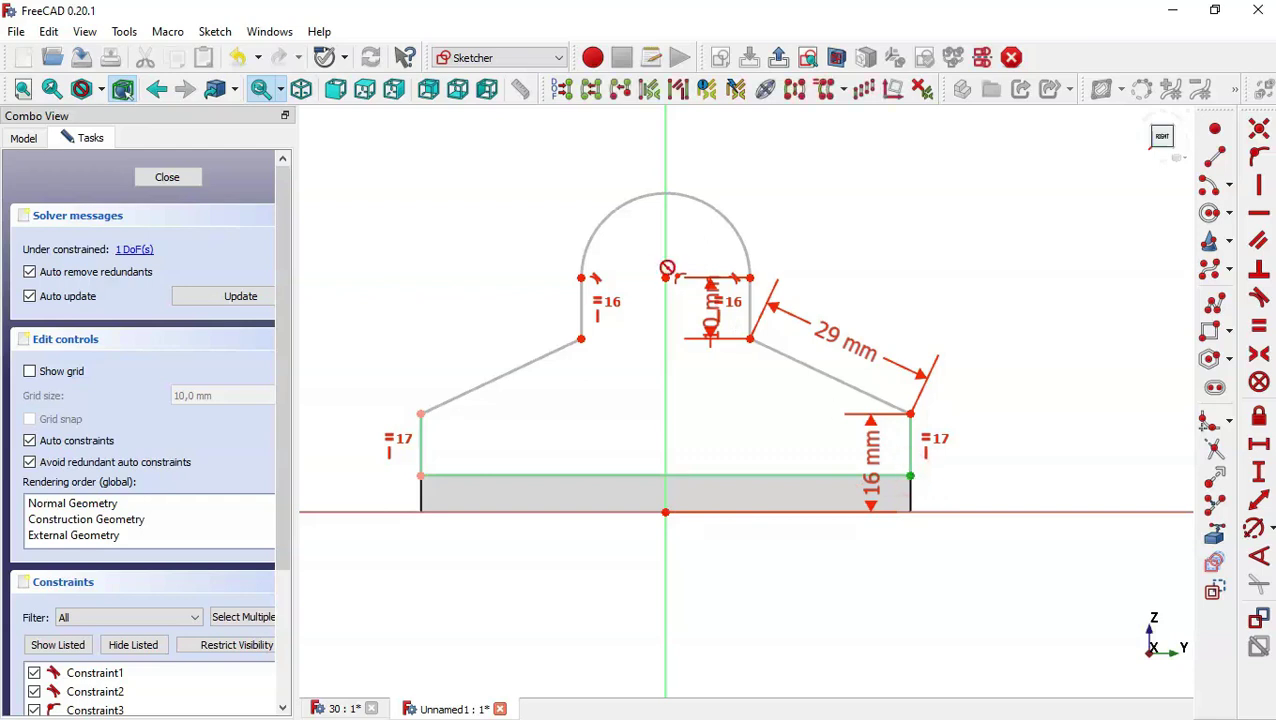
pyautogui.click(665, 278)
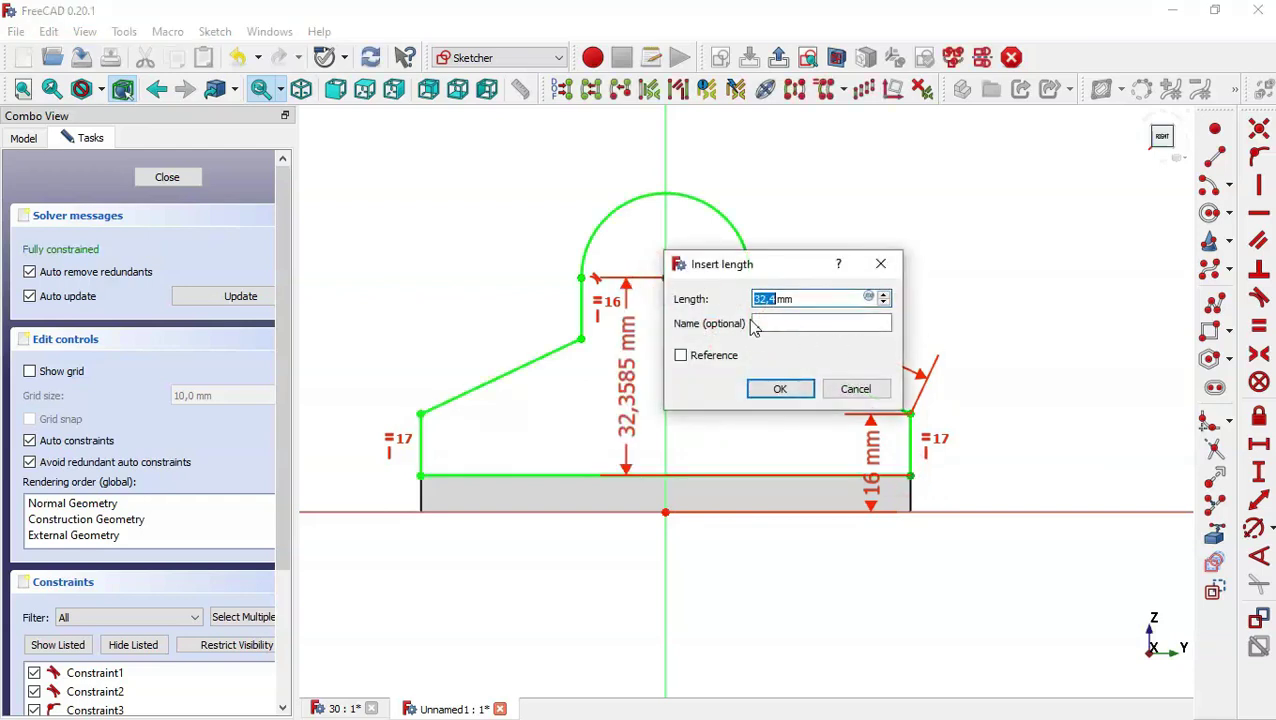
pyautogui.write('34')
pyautogui.press('Return')
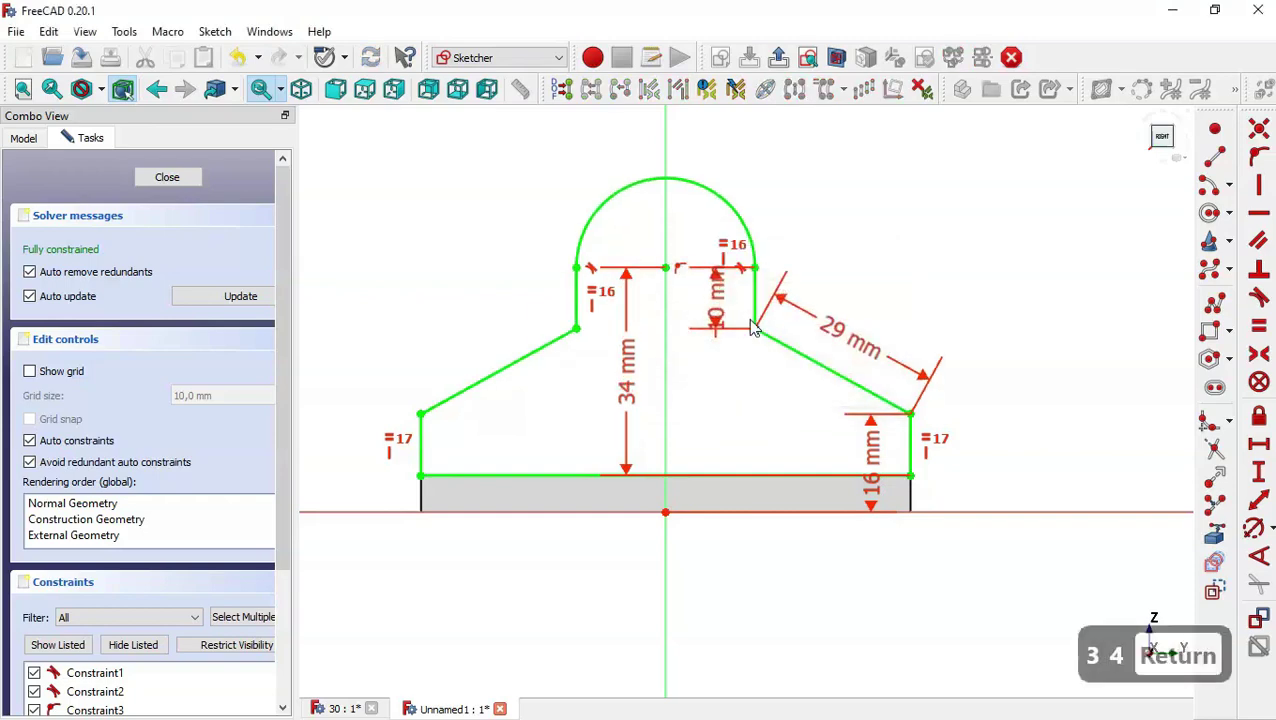
# Close the back plate sketch and pad its profile 6 mm along the sketch normal
pyautogui.click(170, 177)
pyautogui.click(563, 90)
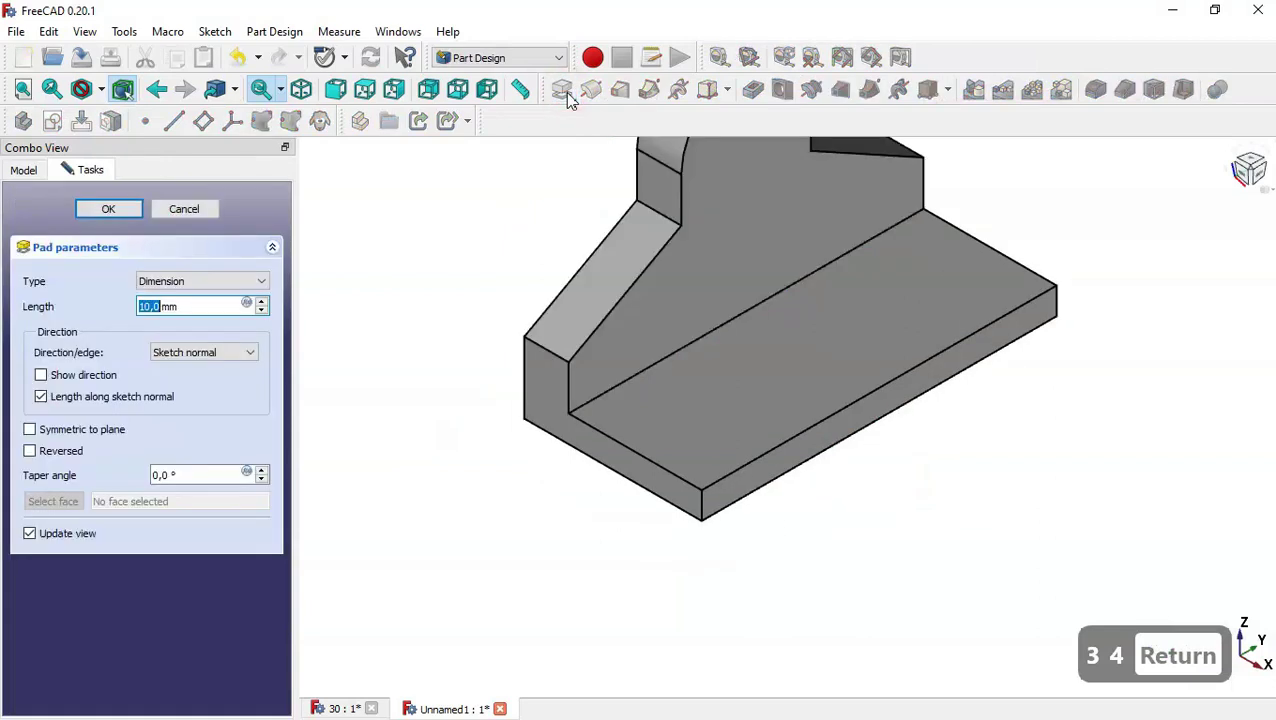
pyautogui.tripleClick(199, 307)
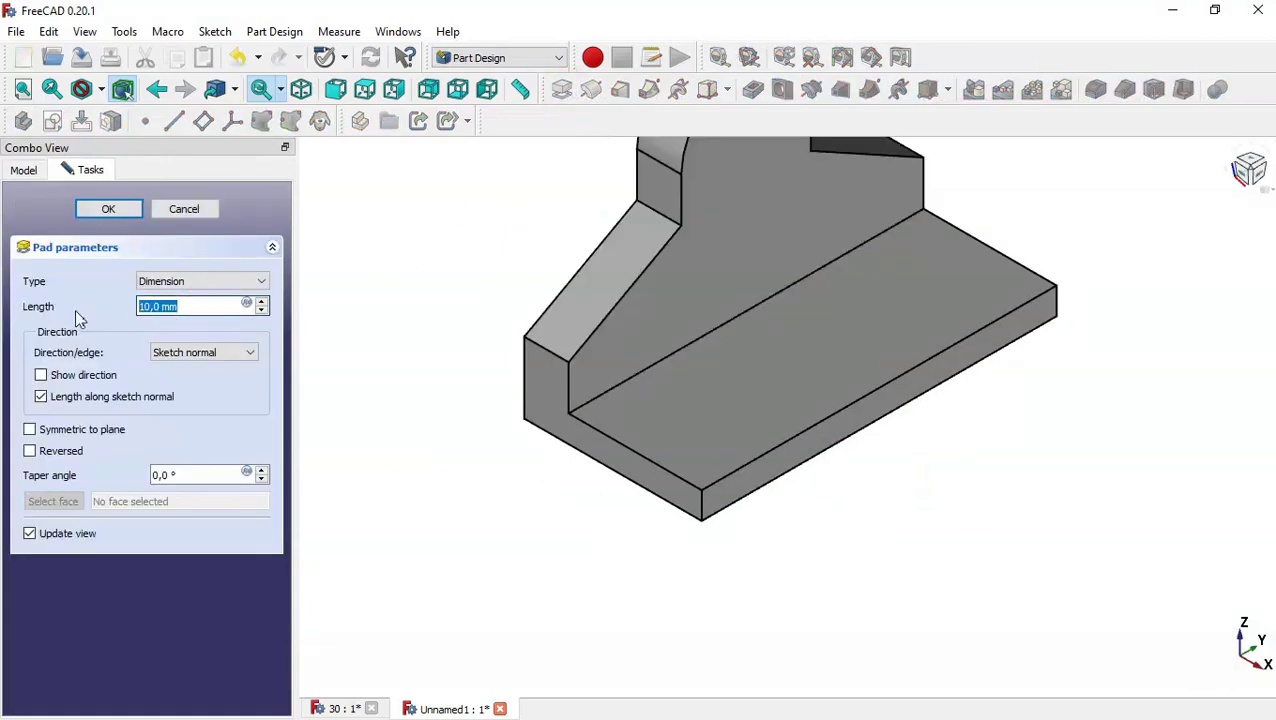
pyautogui.write('6')
pyautogui.press('Home')
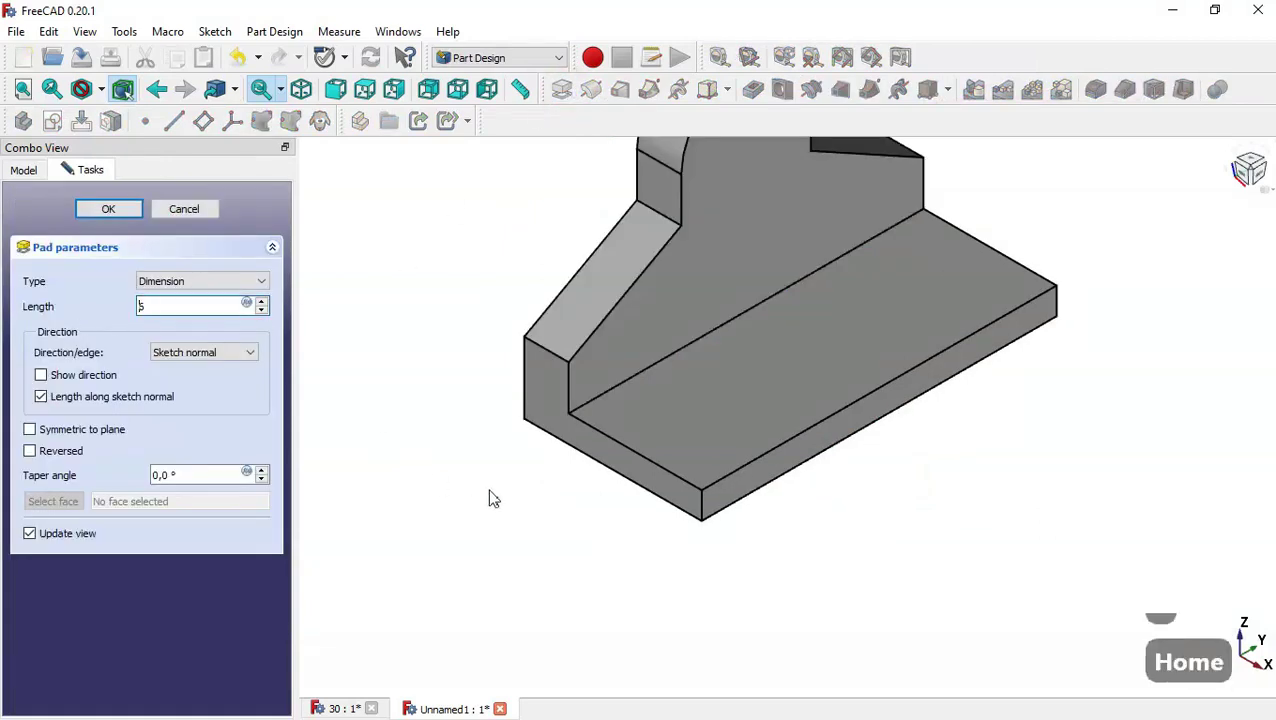
pyautogui.click(410, 443)
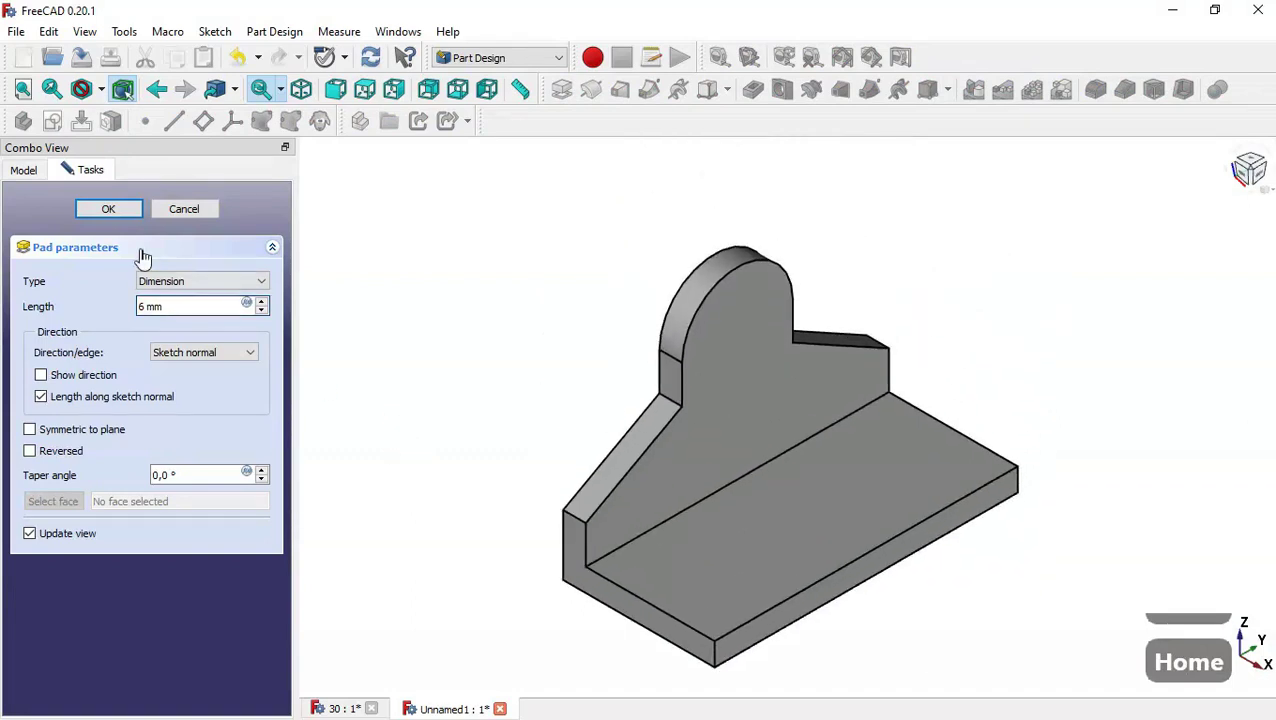
pyautogui.click(112, 212)
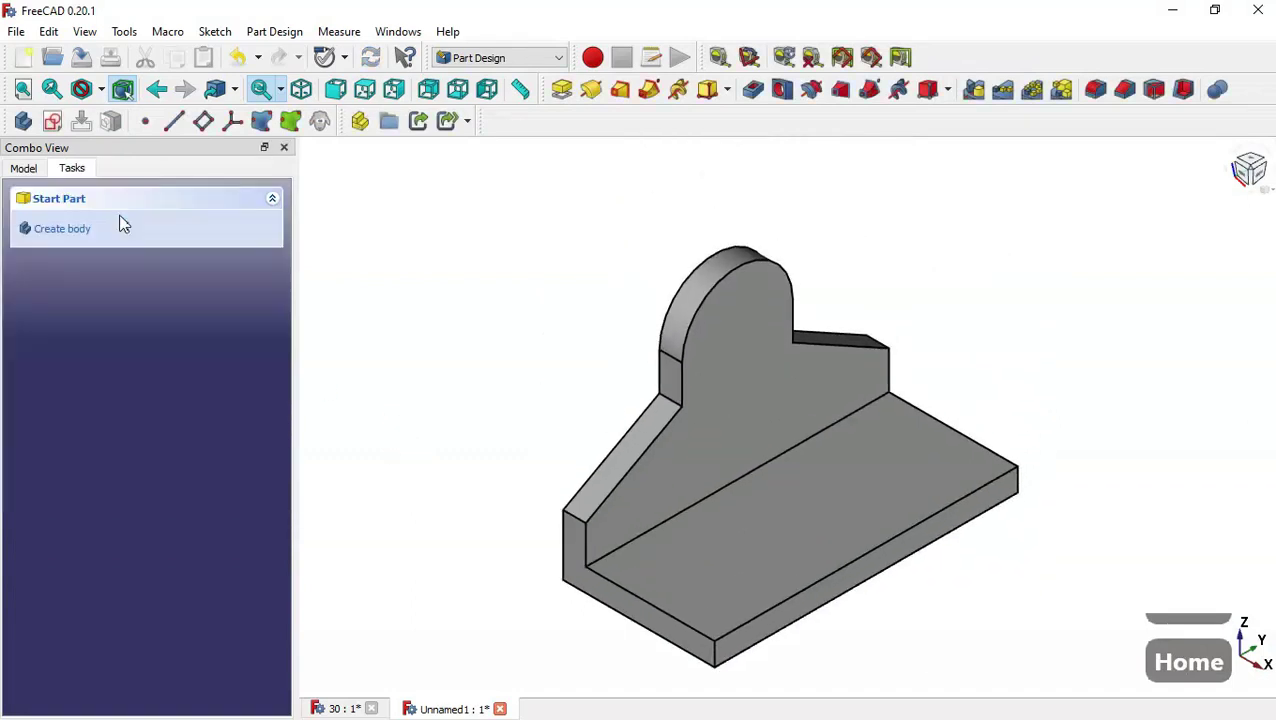
# Check the slot's dimensions on the reference part and reopen the back plate's profile sketch for editing
pyautogui.click(328, 709)
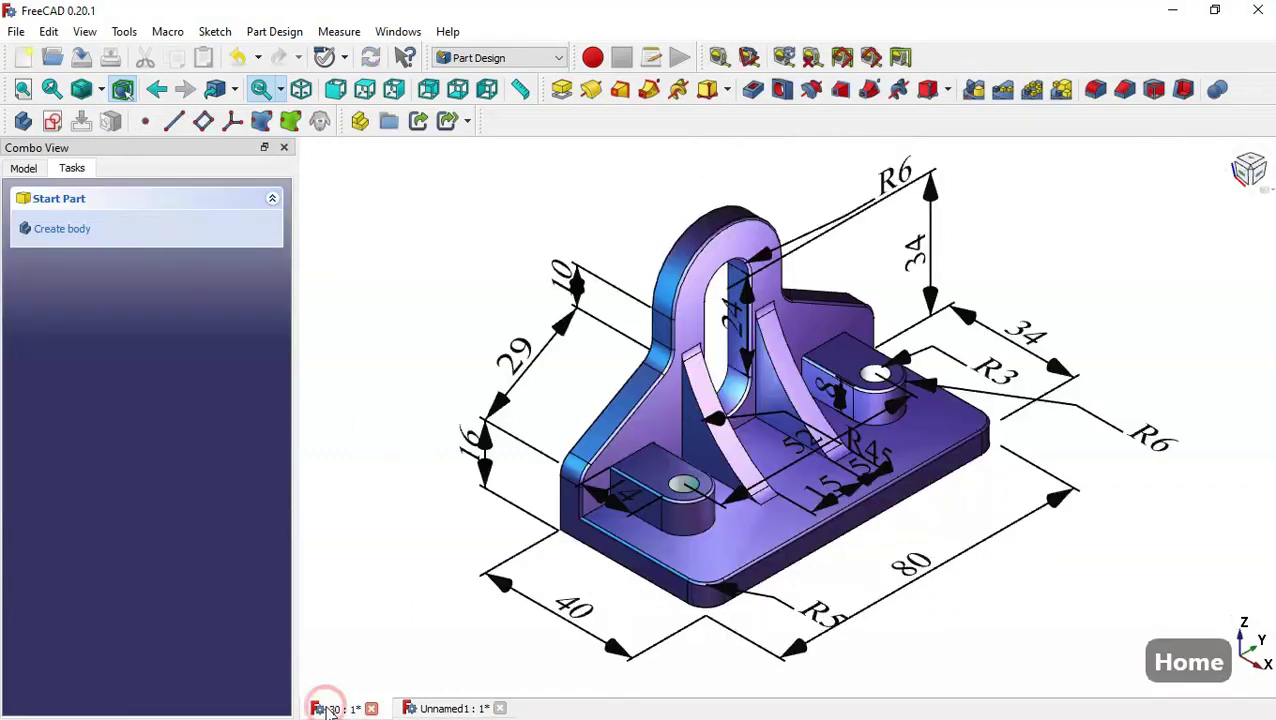
pyautogui.moveTo(905, 546); pyautogui.dragTo(934, 564, button='middle')
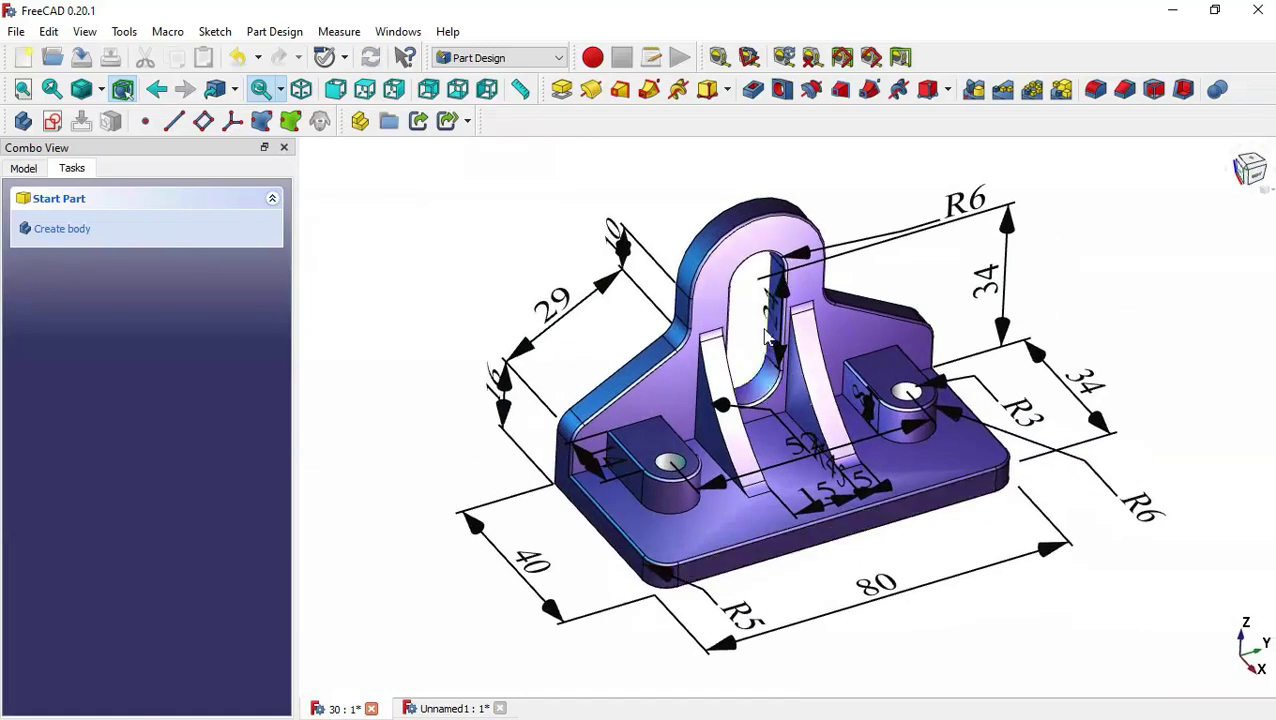
pyautogui.moveTo(766, 308); pyautogui.dragTo(769, 308, button='middle')
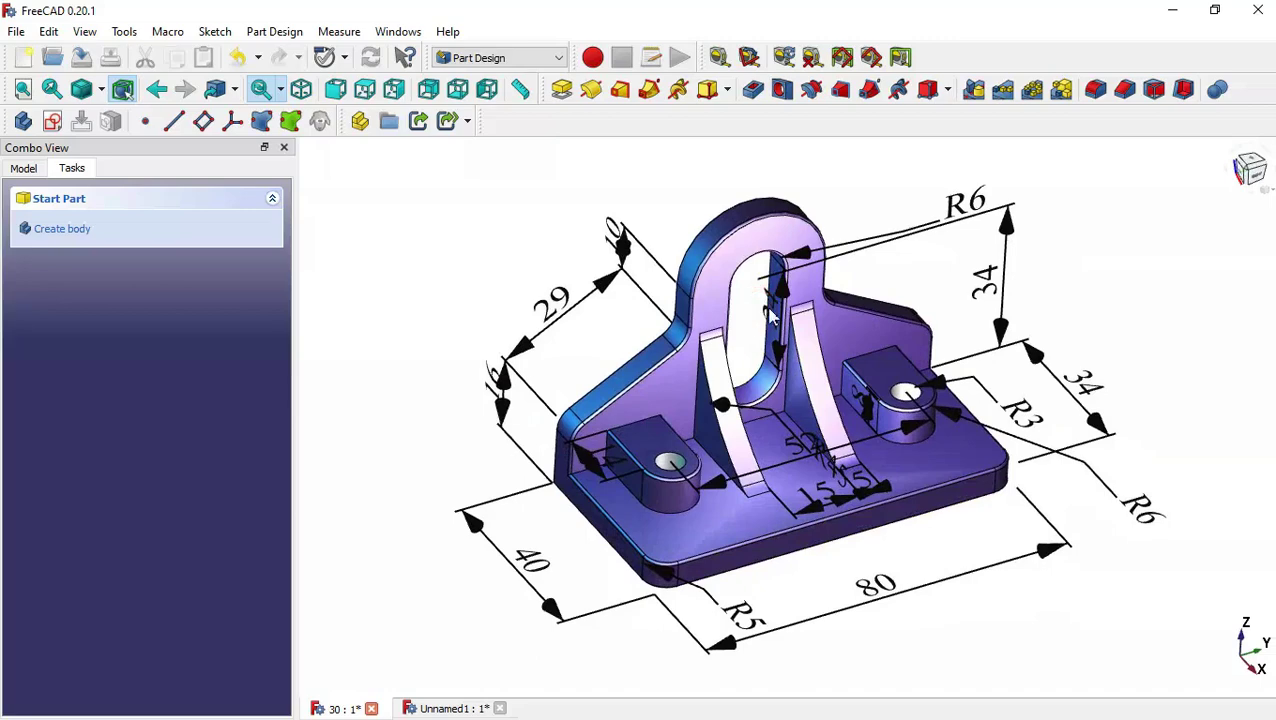
pyautogui.click(456, 707)
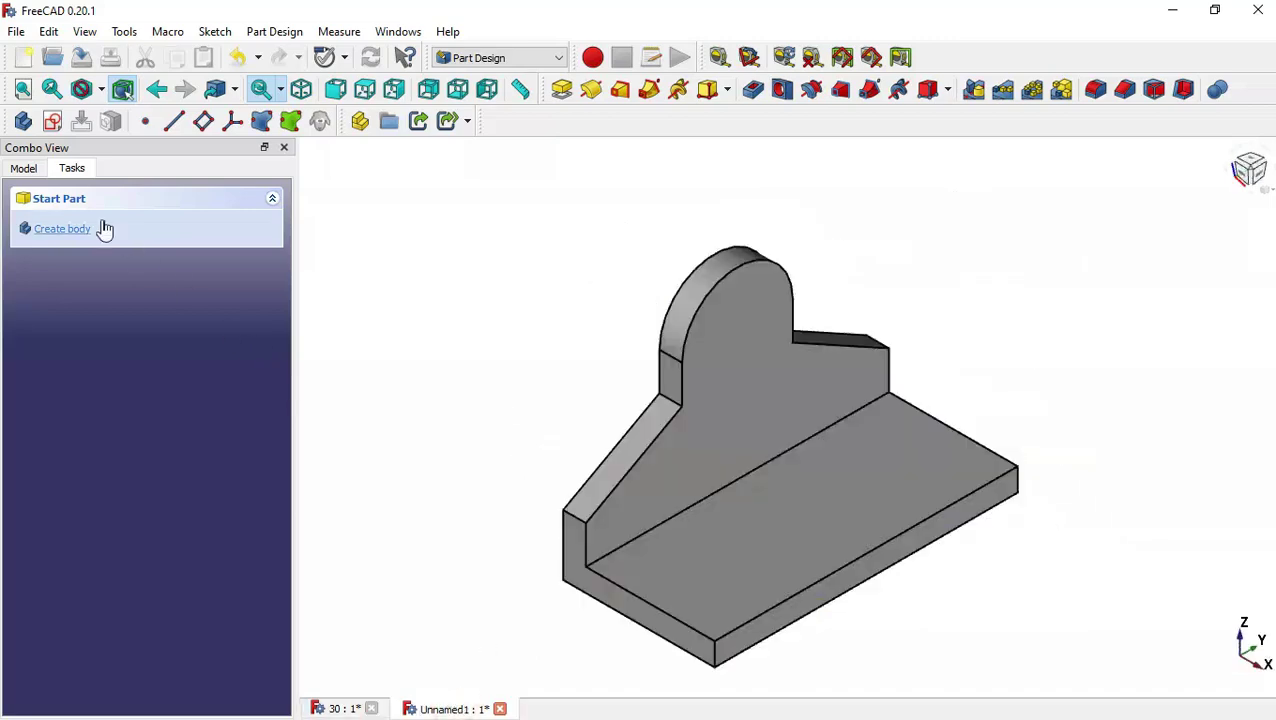
pyautogui.click(24, 169)
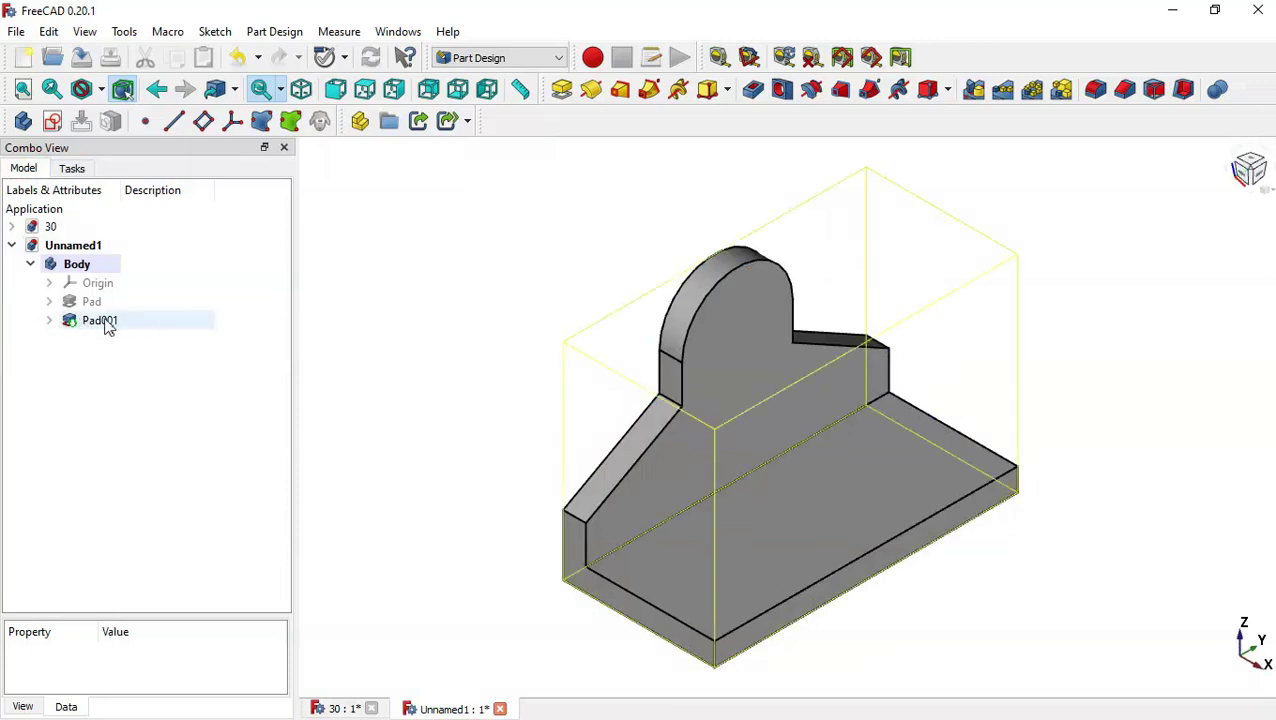
pyautogui.click(49, 320)
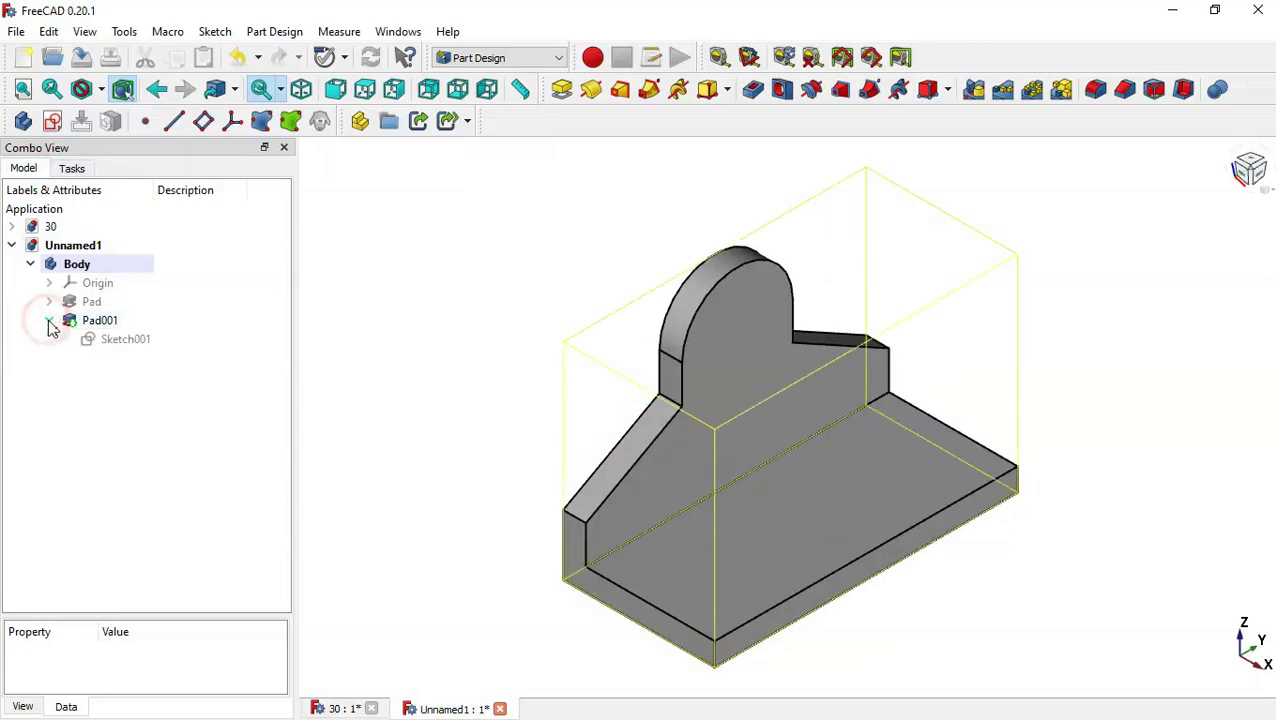
pyautogui.doubleClick(150, 341)
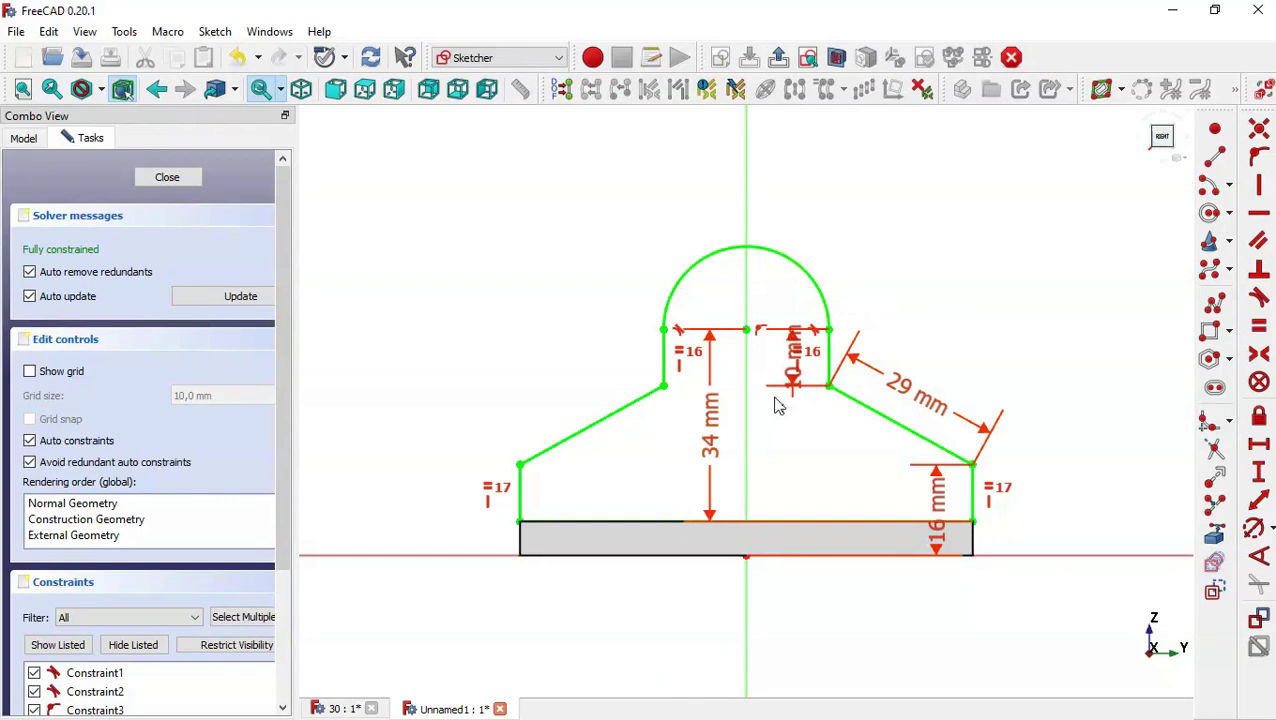
# Draw a vertical slot from the arc's center down along the vertical axis, about 21.5 mm between centers with about 5.3 mm radius
pyautogui.click(1212, 390)
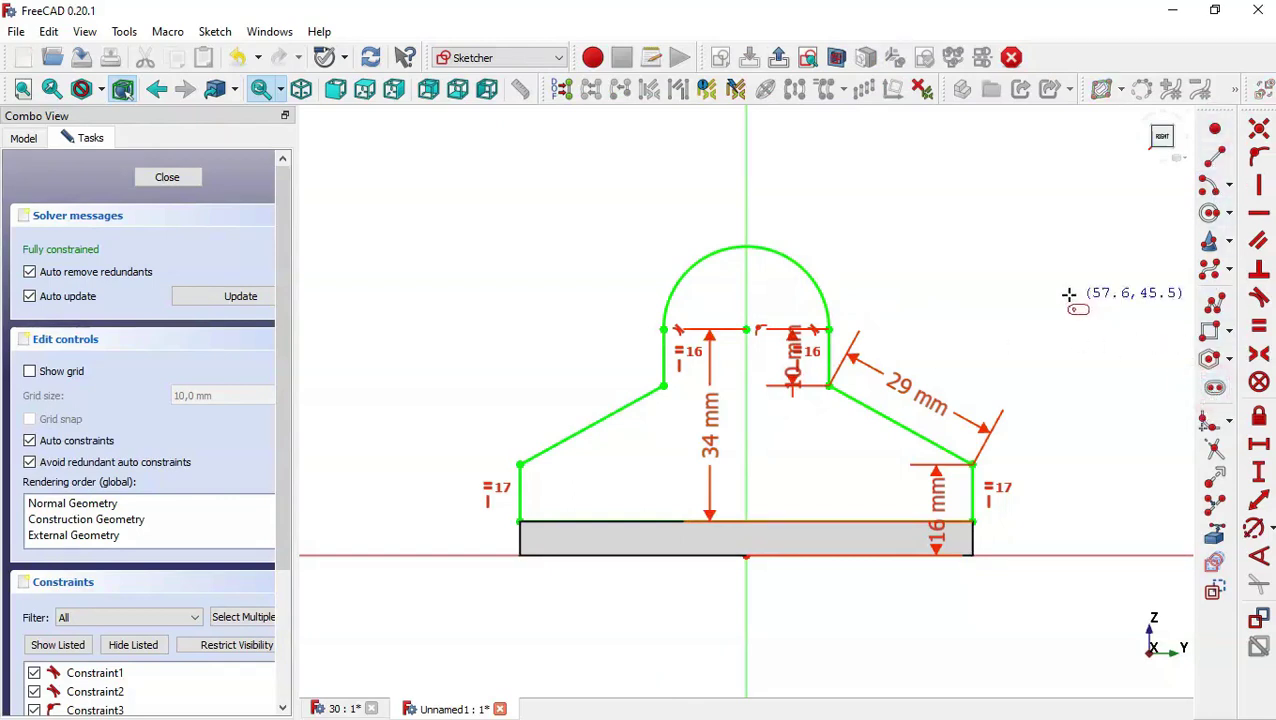
pyautogui.click(746, 328)
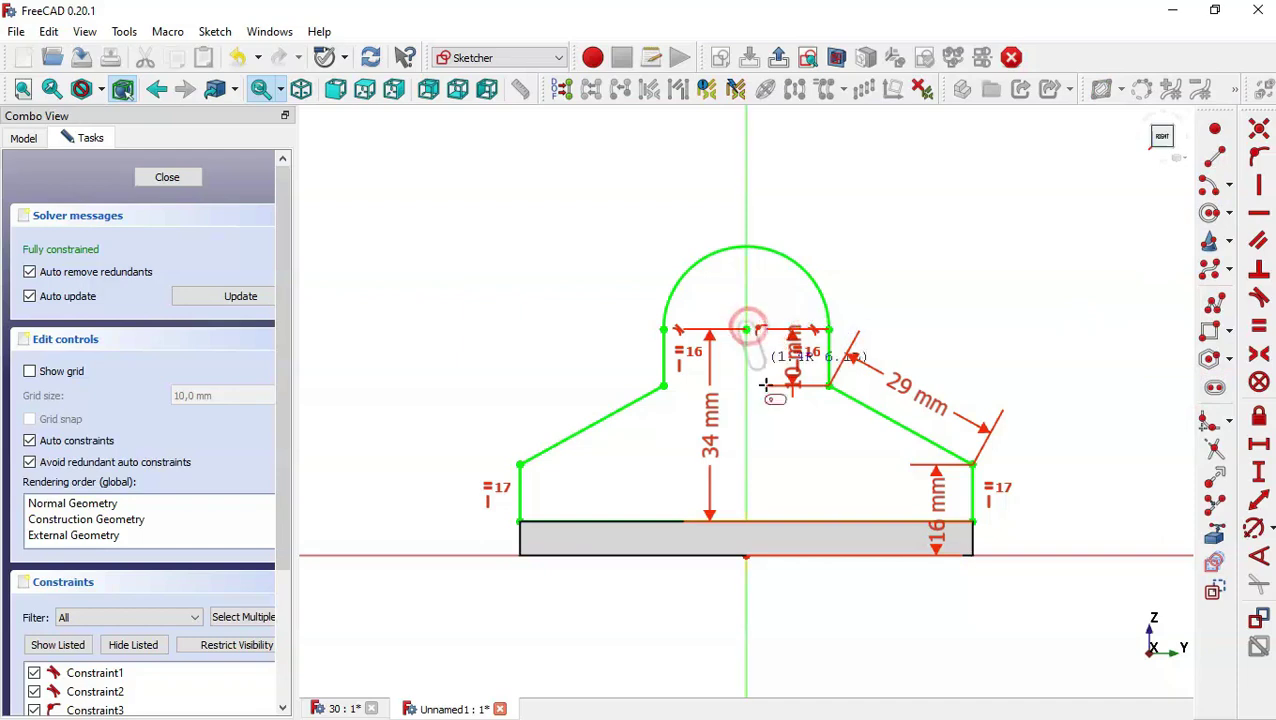
pyautogui.click(749, 452)
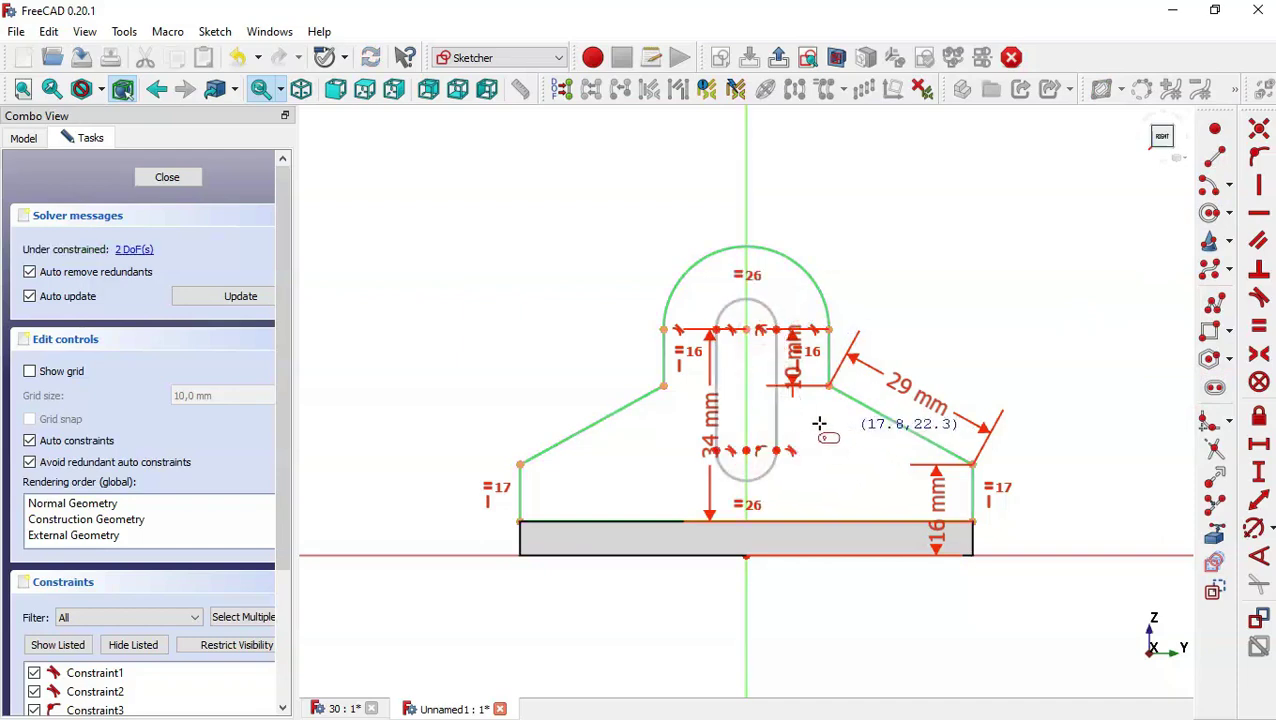
pyautogui.press('Escape')
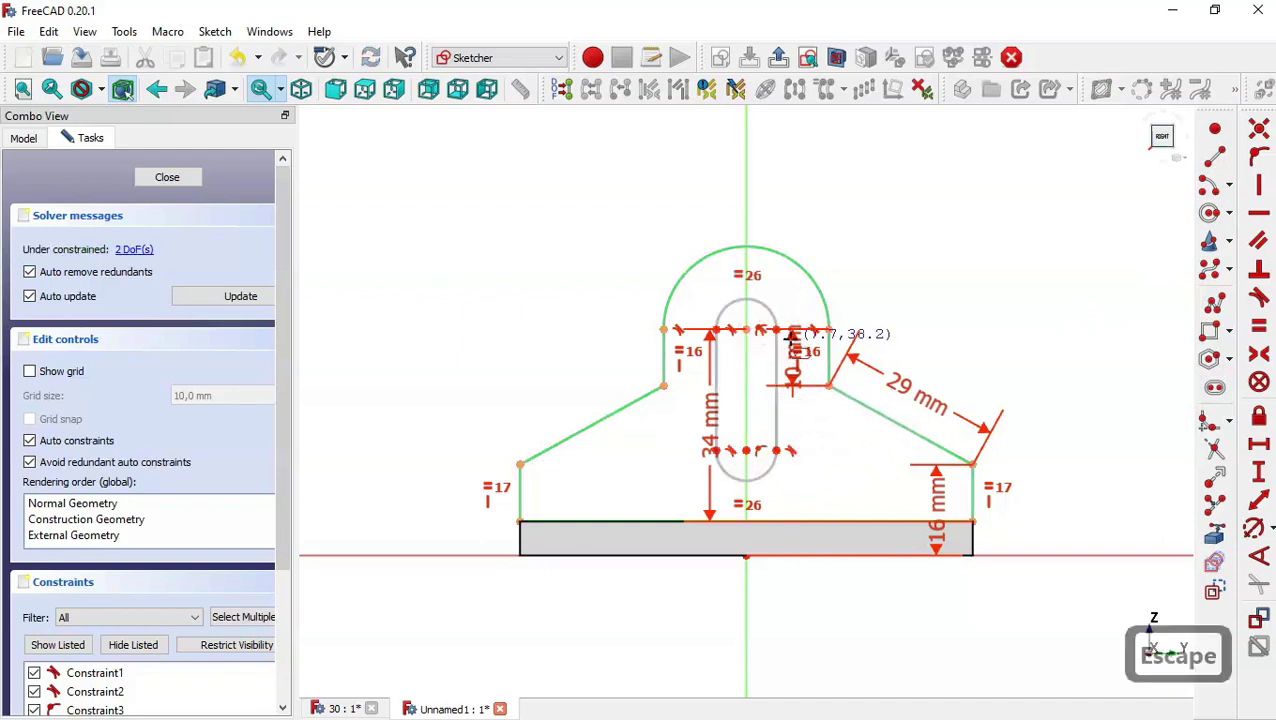
# Check the slot length on the reference part and set the slot's vertical straight side to 24 mm
pyautogui.click(340, 709)
pyautogui.press('Home')
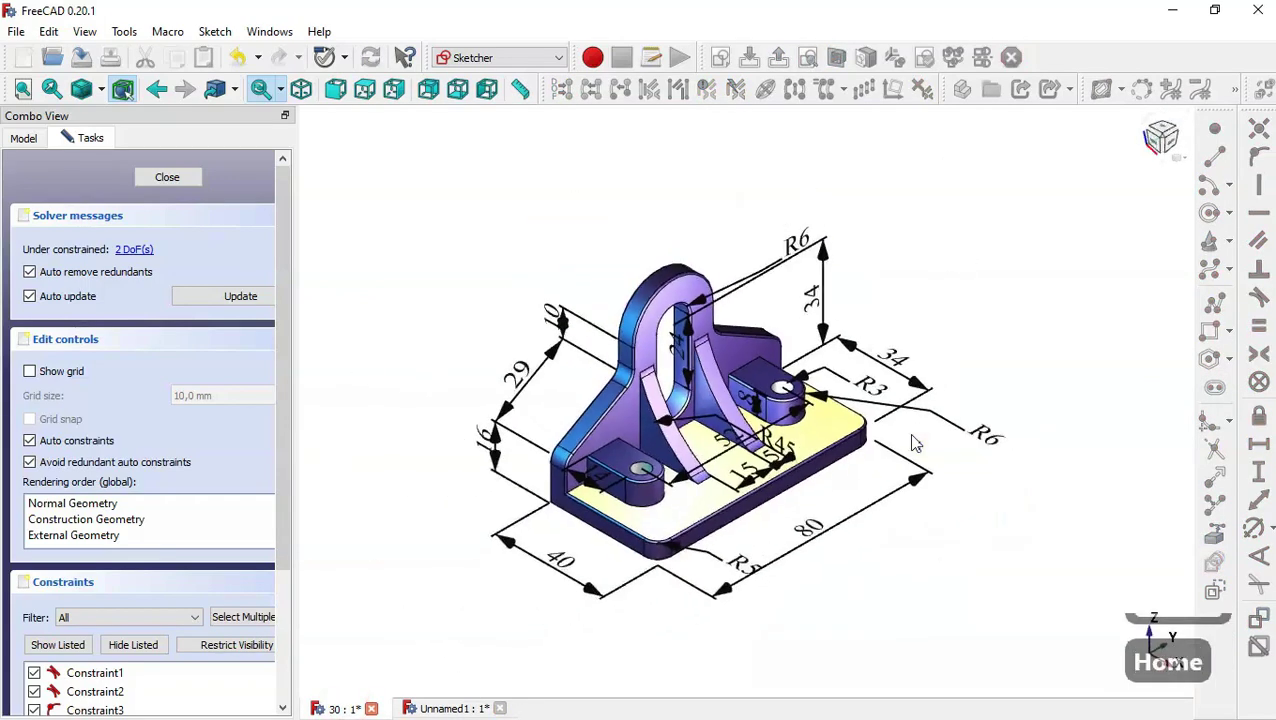
pyautogui.scroll(3, 875, 370)
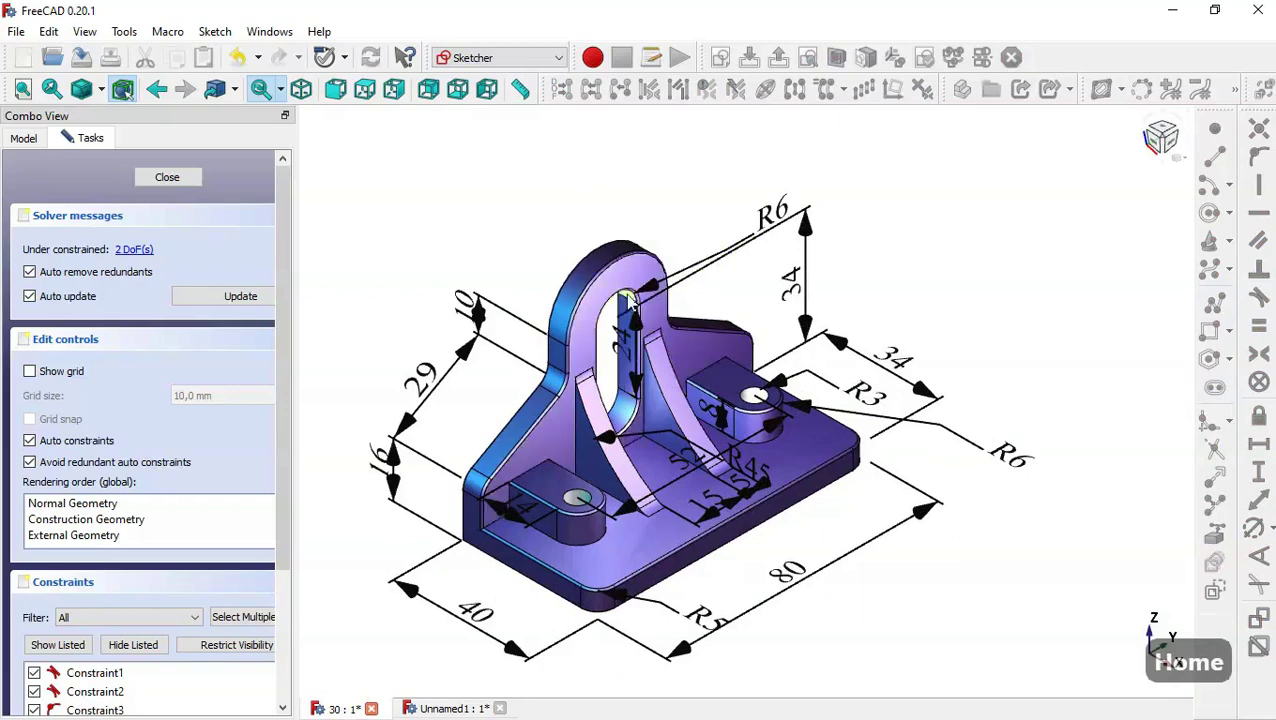
pyautogui.click(452, 708)
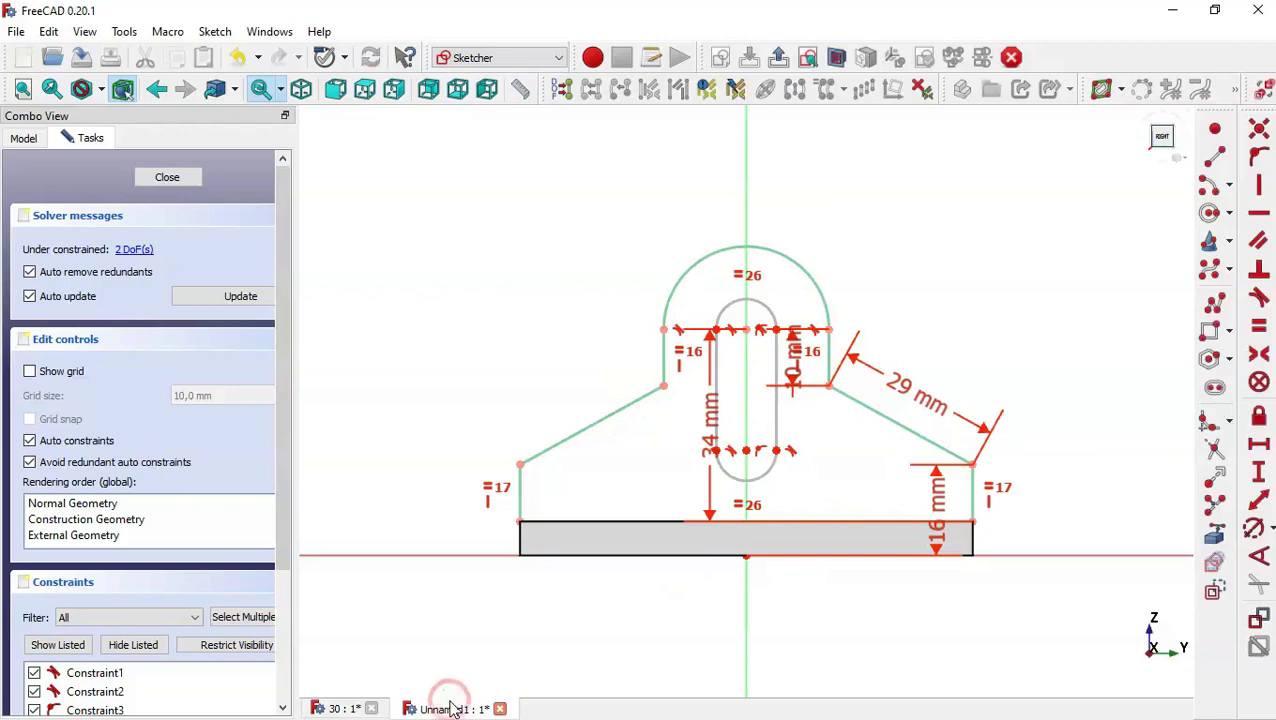
pyautogui.click(1260, 474)
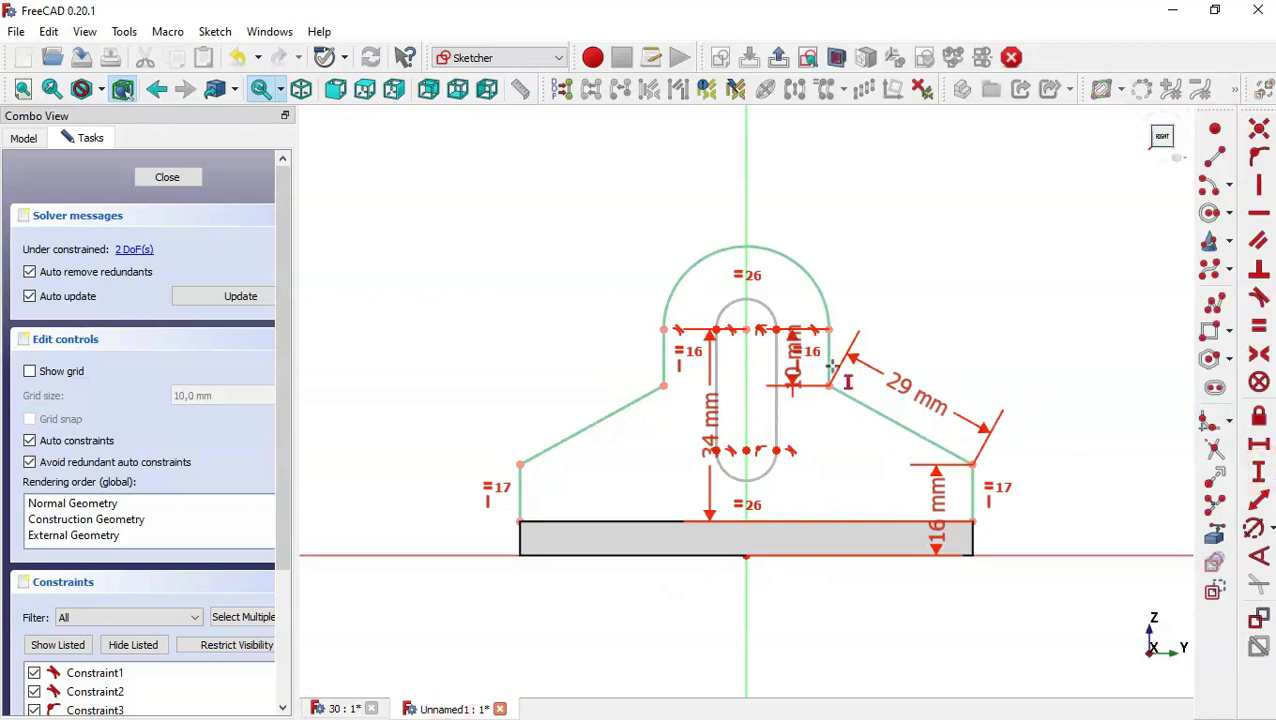
pyautogui.click(777, 400)
pyautogui.write('24')
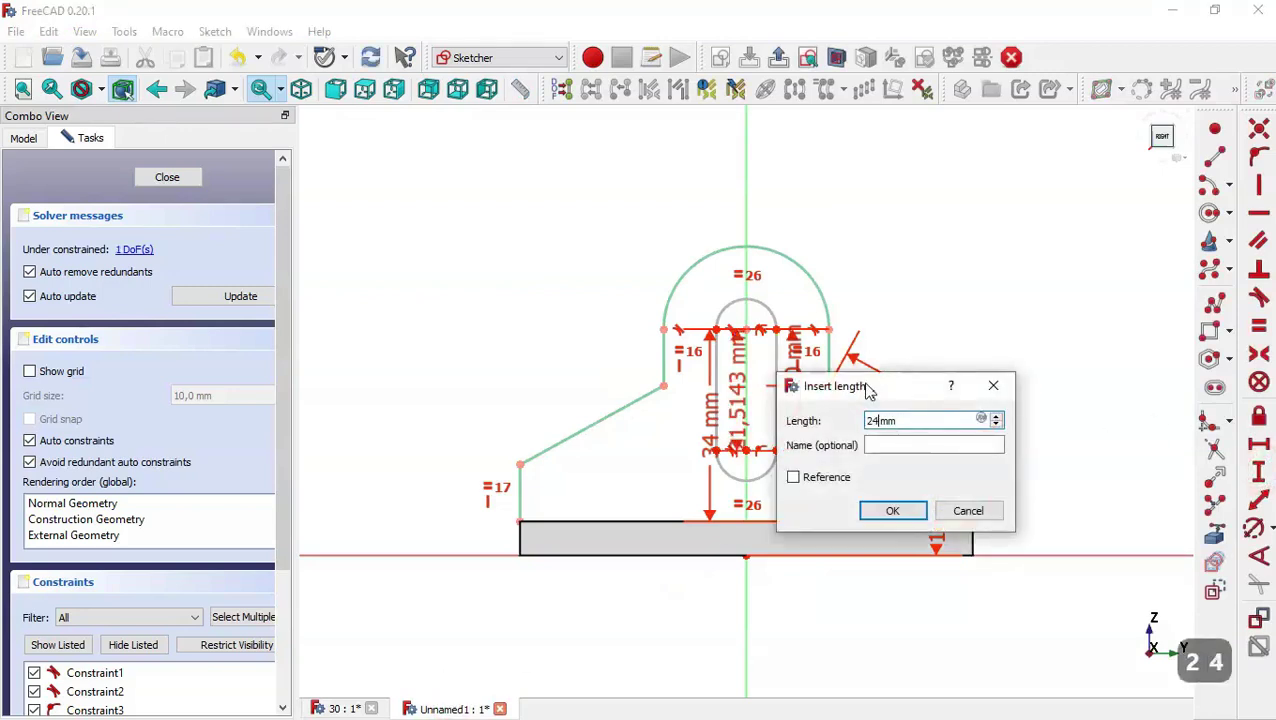
pyautogui.press('Return')
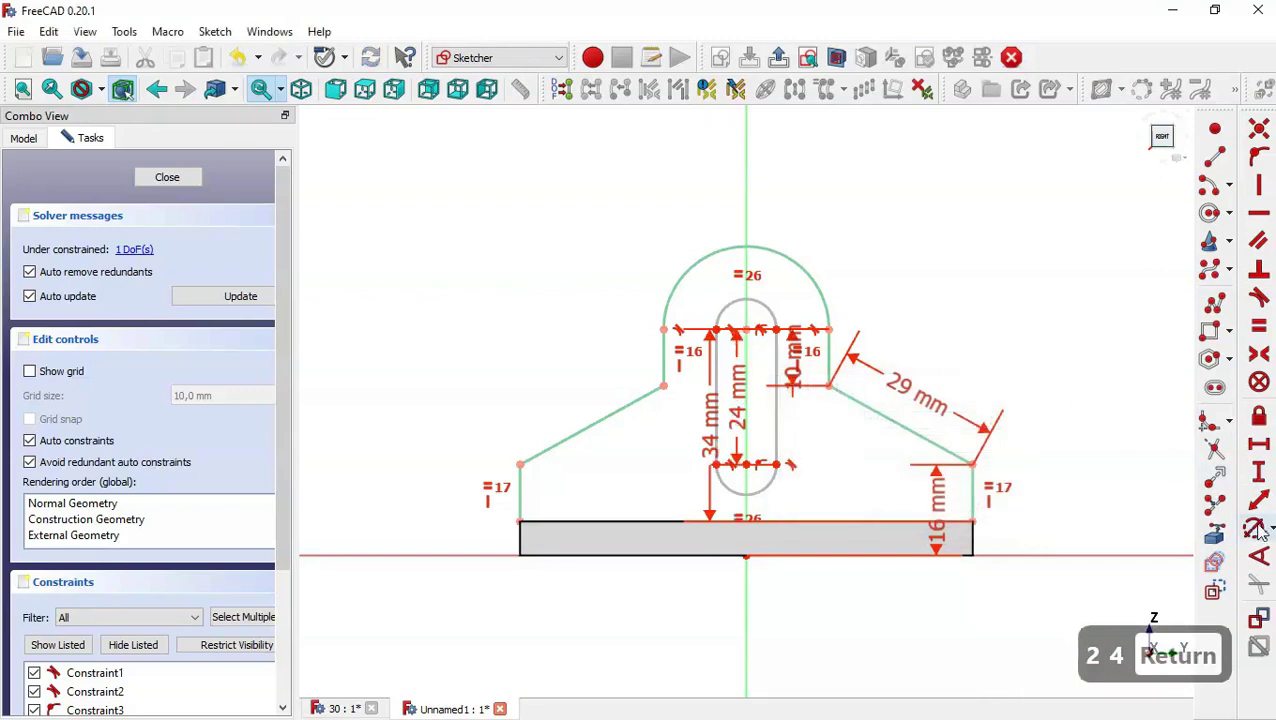
# Constrain the slot's upper end arc to a 5 mm radius
pyautogui.click(1253, 527)
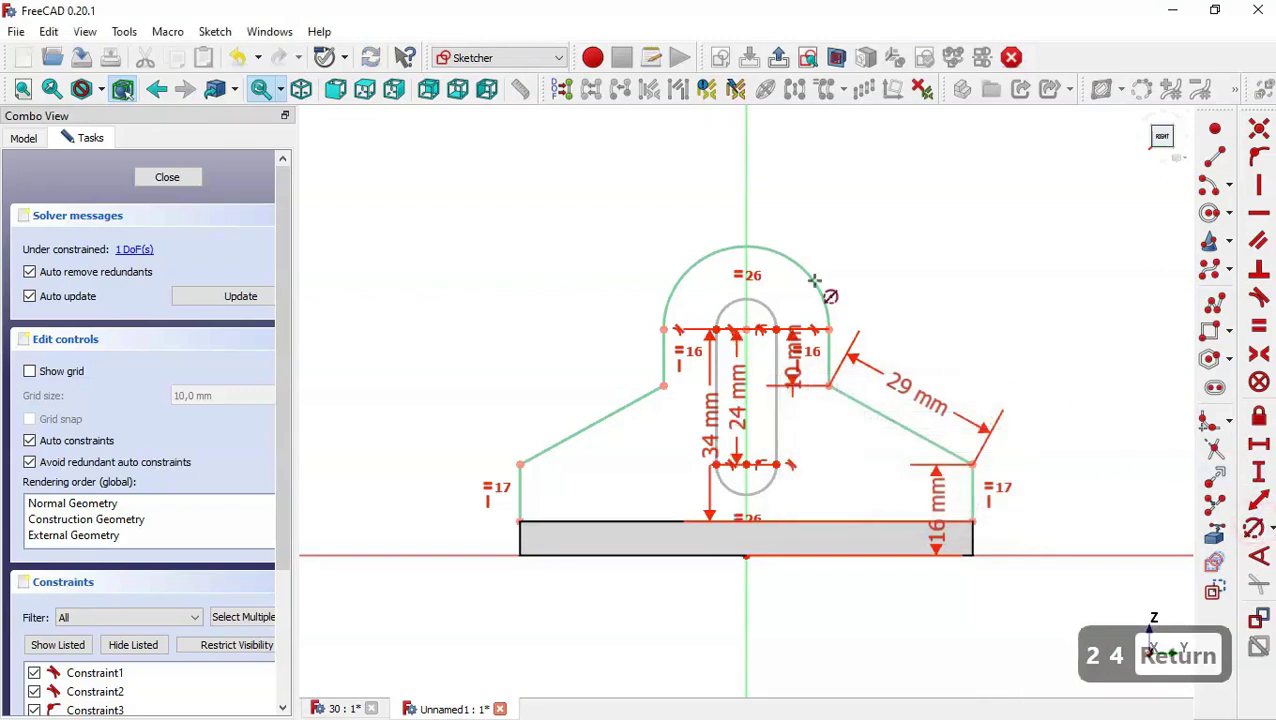
pyautogui.click(760, 305)
pyautogui.write('5')
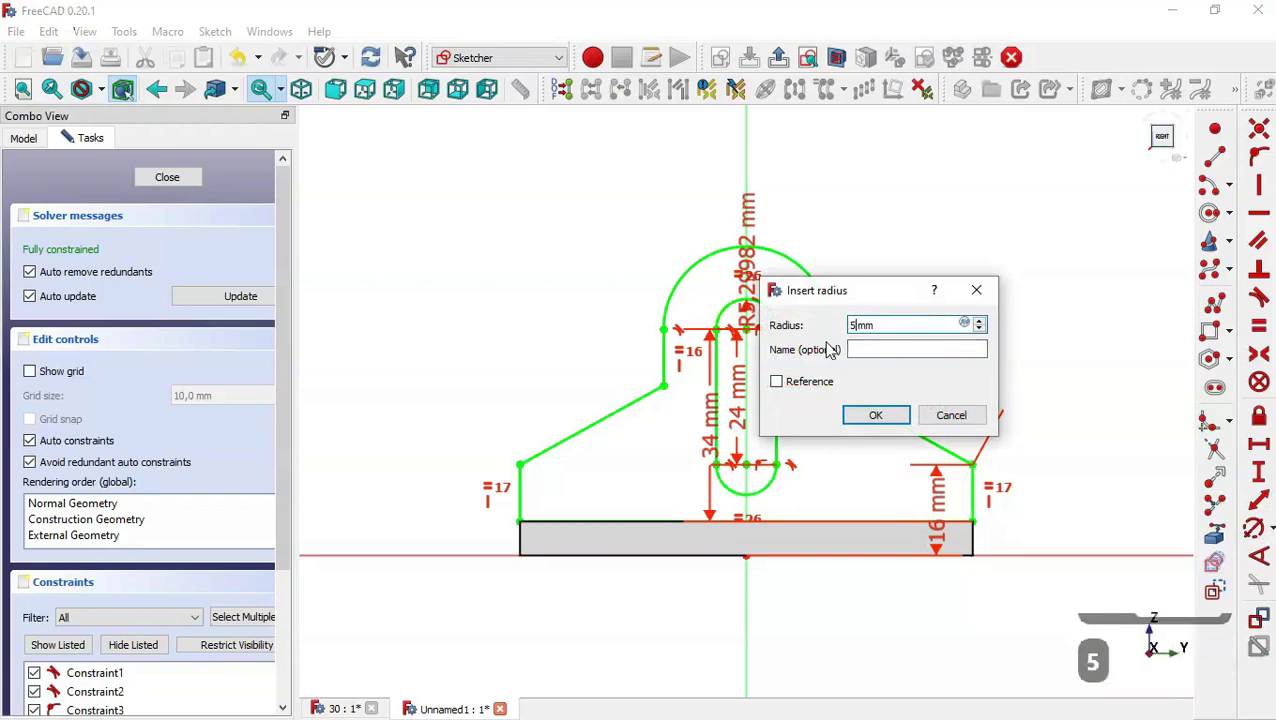
pyautogui.press('Return')
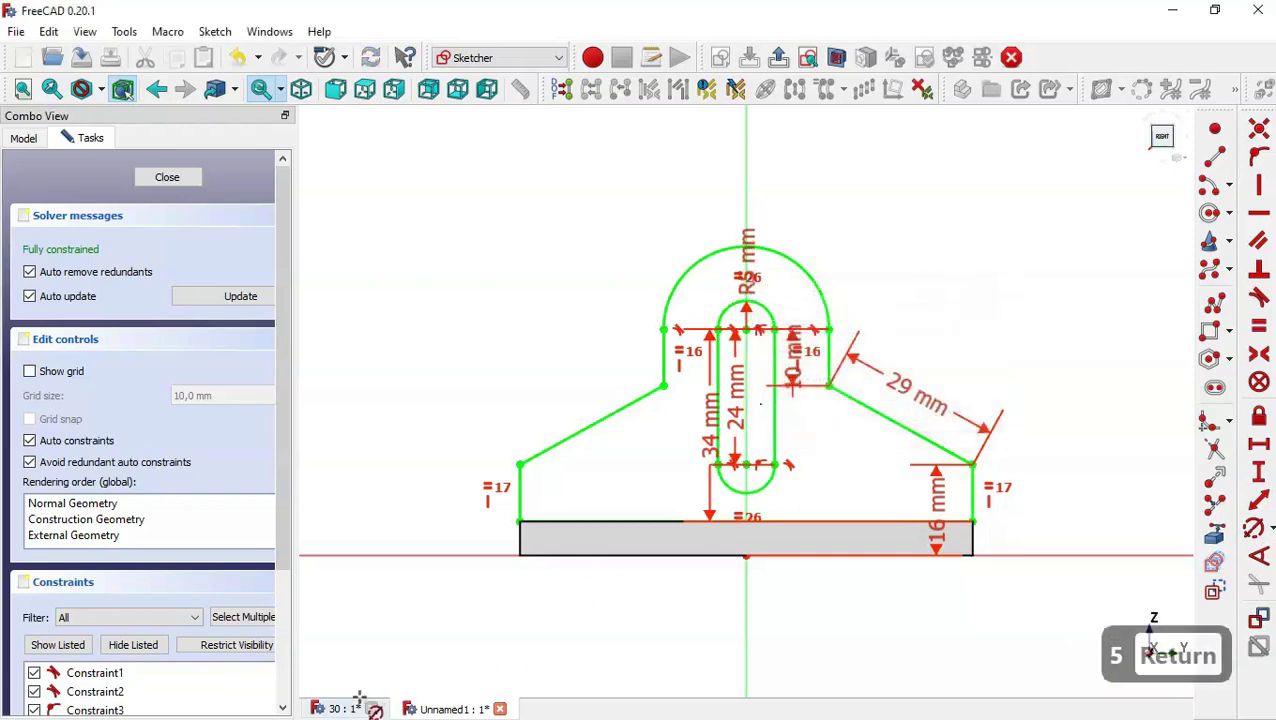
# Recheck the reference part, change the slot's radius dimension to 6 mm with its label clear of the profile, and close the sketch
pyautogui.click(345, 709)
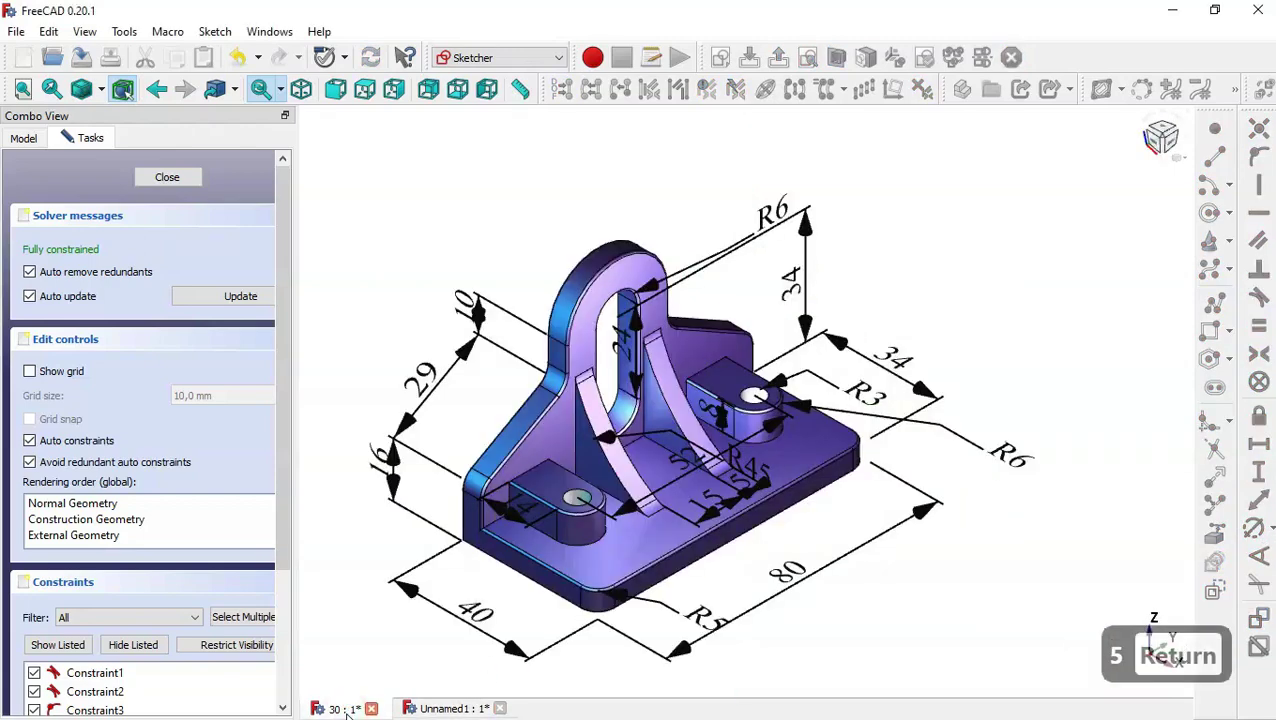
pyautogui.click(441, 710)
pyautogui.press('Escape')
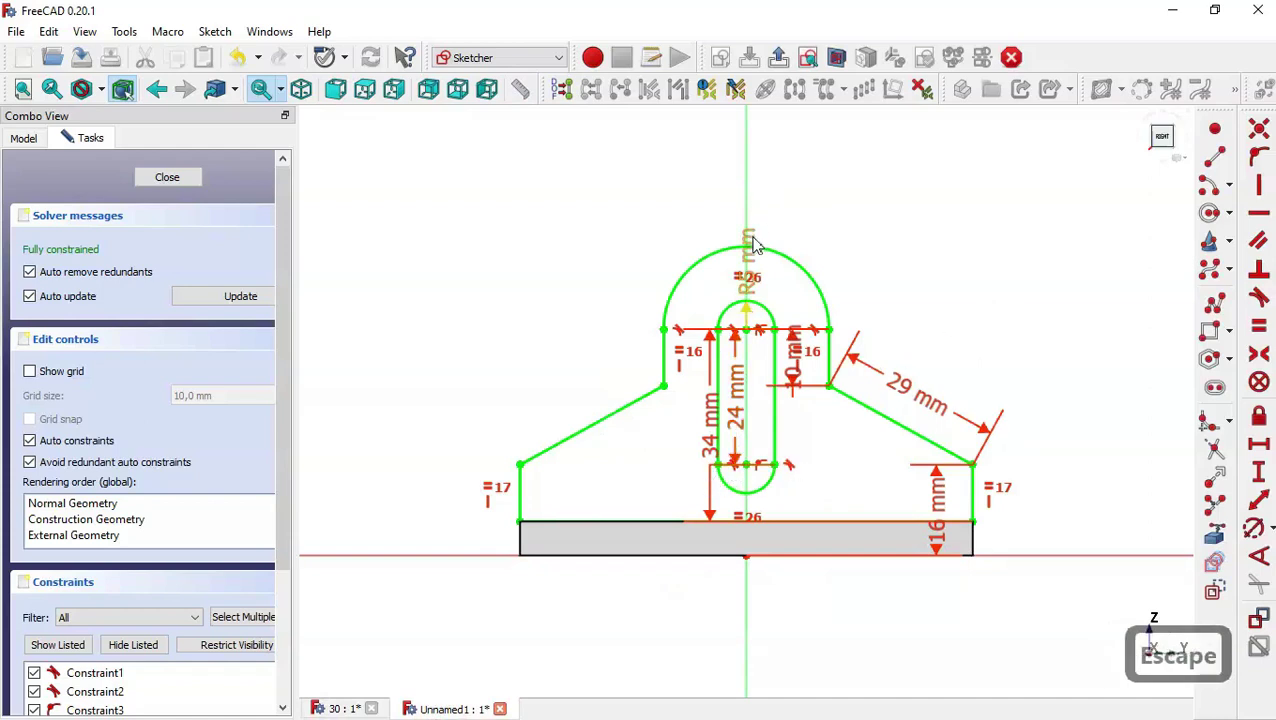
pyautogui.moveTo(750, 240); pyautogui.dragTo(967, 229)
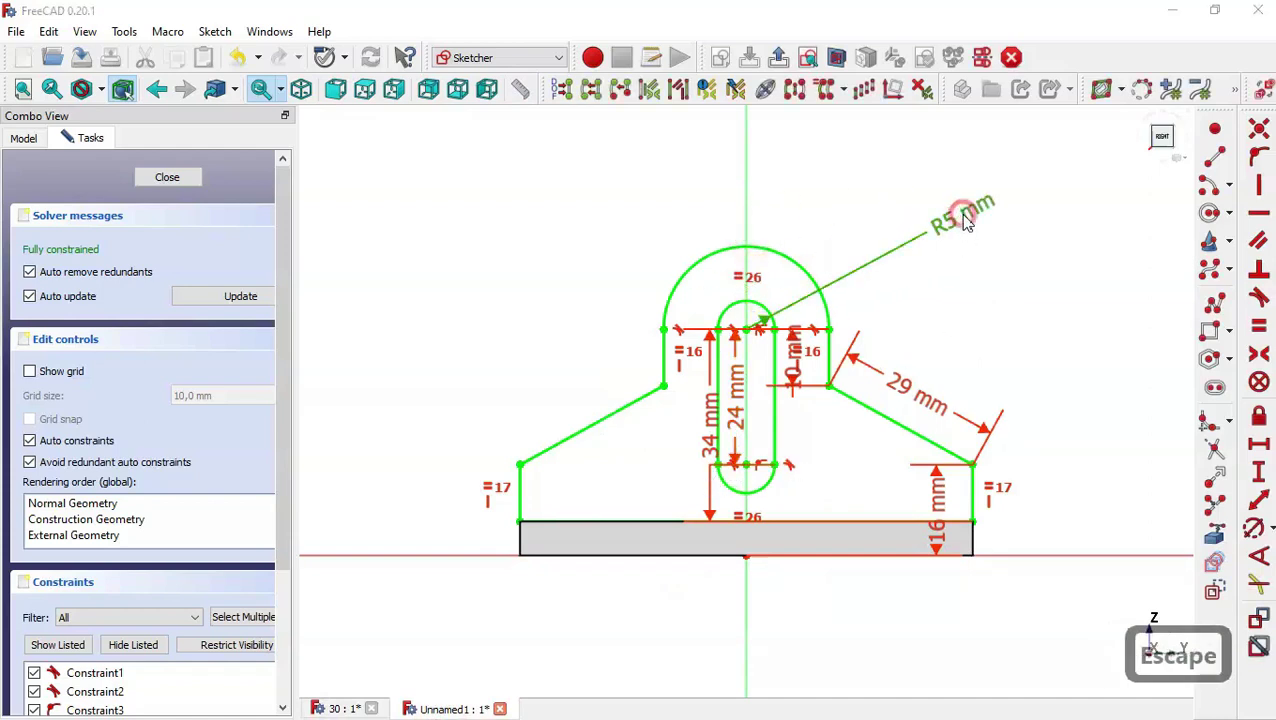
pyautogui.doubleClick(967, 222)
pyautogui.write('6')
pyautogui.press('Return')
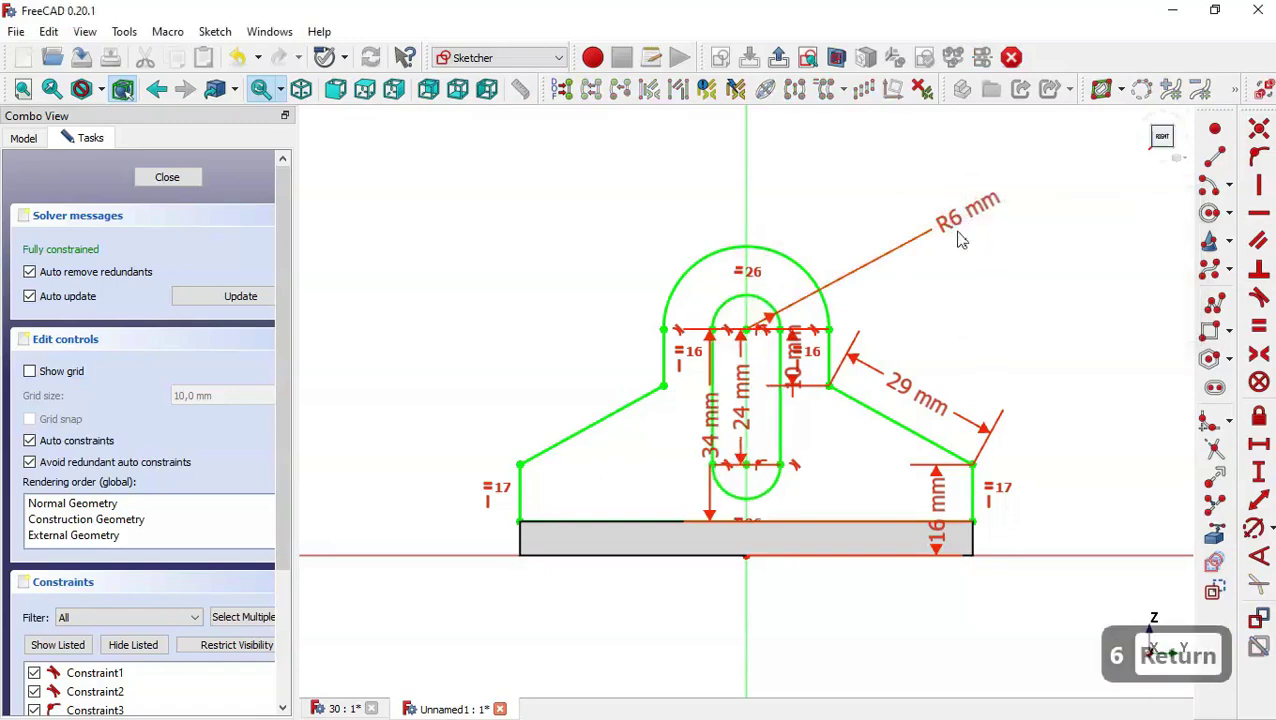
pyautogui.click(160, 178)
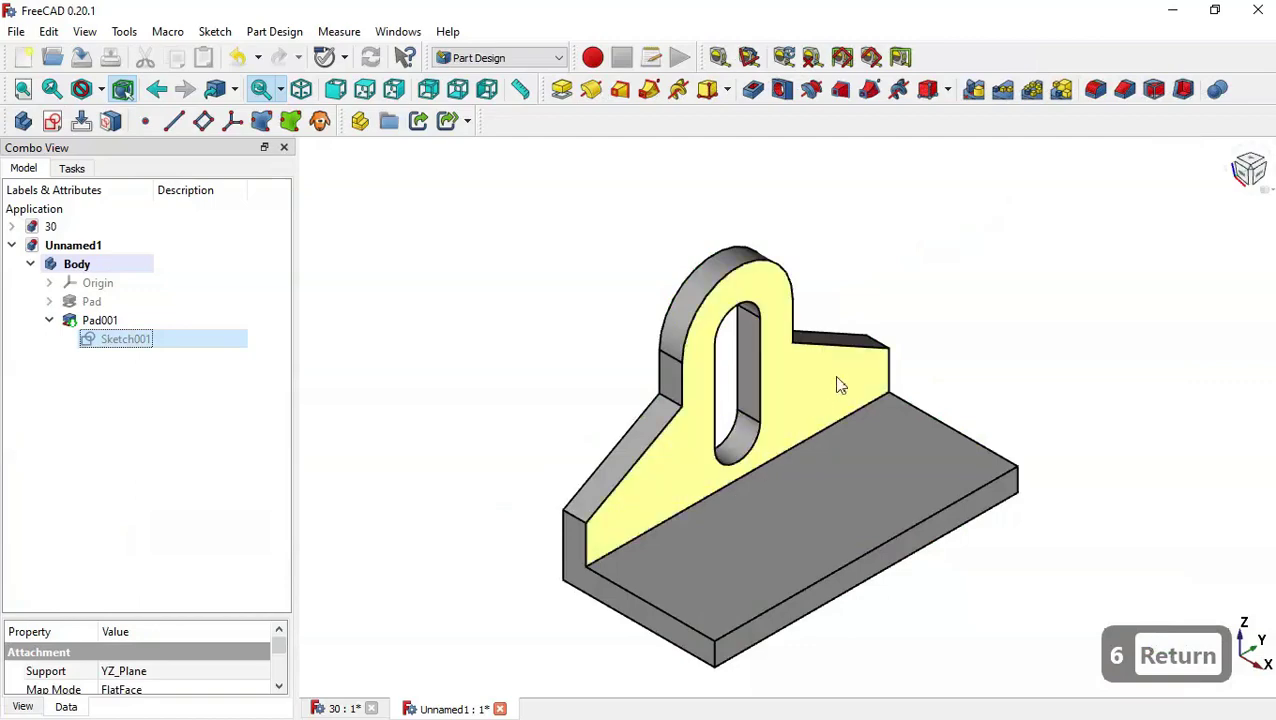
# Create a new sketch on the base plate's upper face and section the view at the sketch plane
pyautogui.moveTo(1085, 430)
pyautogui.mouseDown(button='middle')
pyautogui.moveTo(1017, 456)
pyautogui.moveTo(1040, 433)
pyautogui.moveTo(1077, 436)
pyautogui.mouseUp(button='middle')
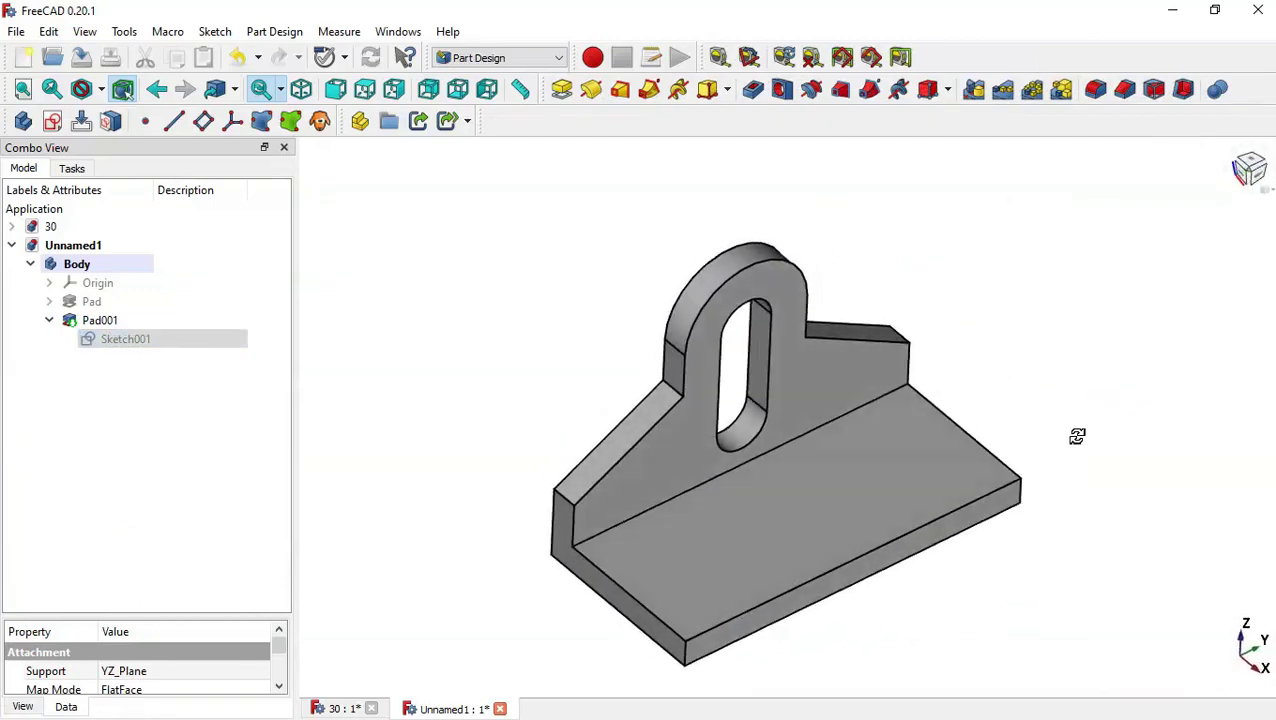
pyautogui.click(722, 557)
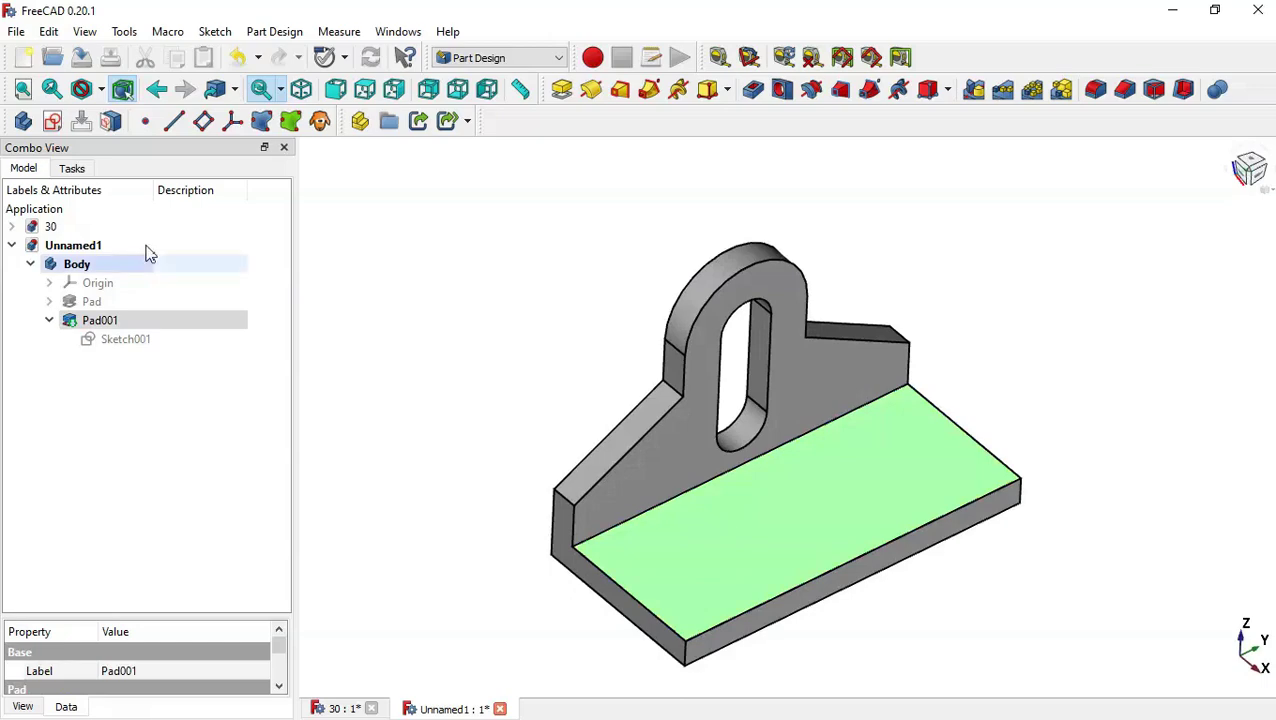
pyautogui.click(54, 122)
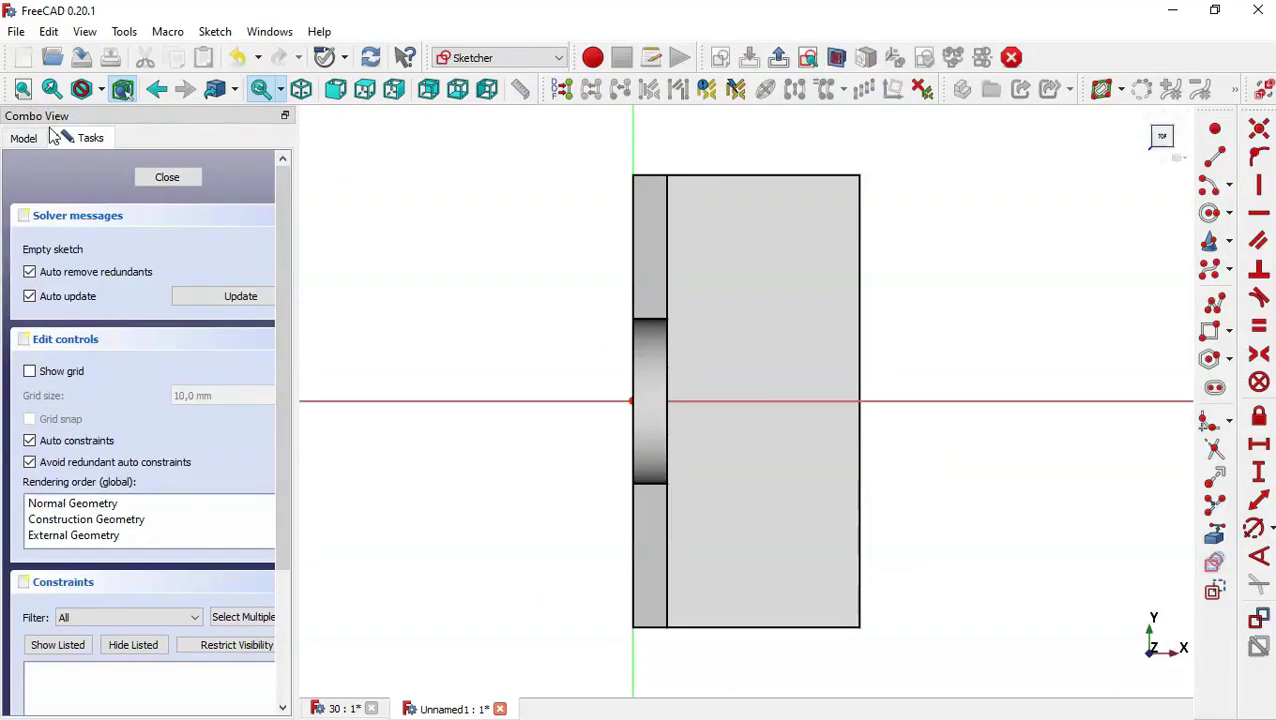
pyautogui.click(839, 57)
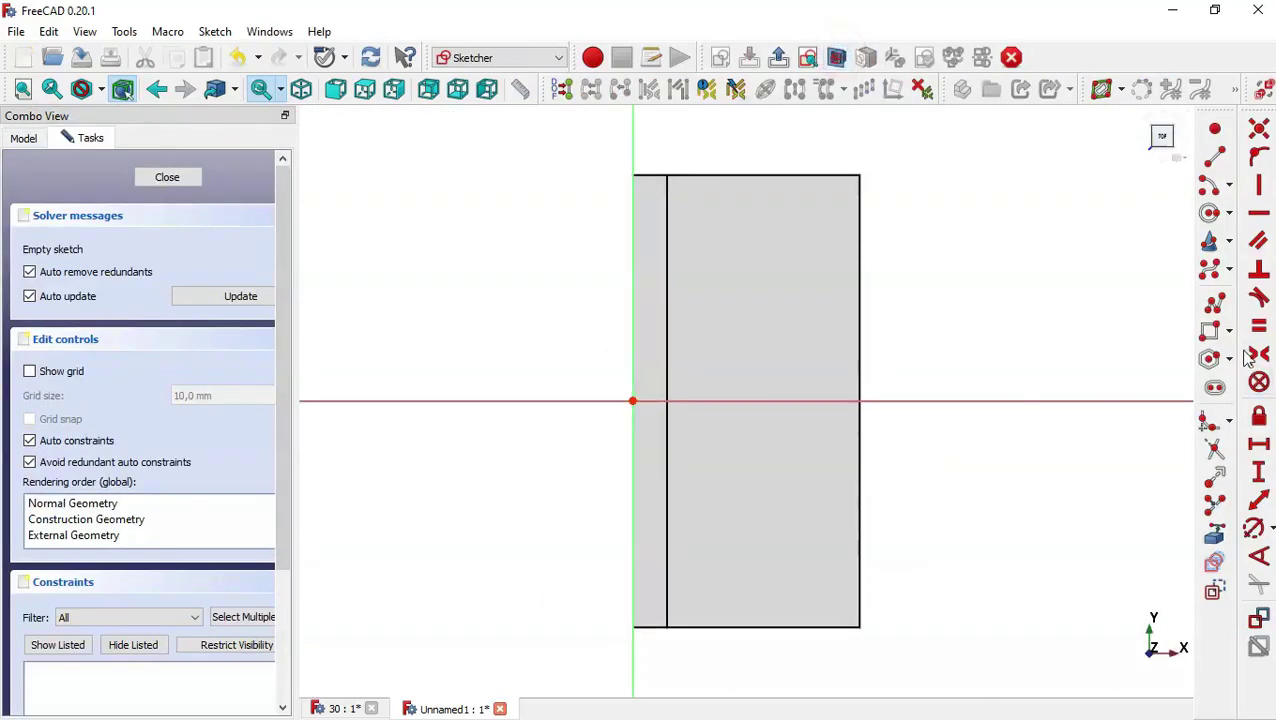
# Draw a horizontal slot from the vertical axis across the plate's lower half, about 20.4 mm long with 5.1 mm radius, and delete its arc at the axis
pyautogui.click(1216, 390)
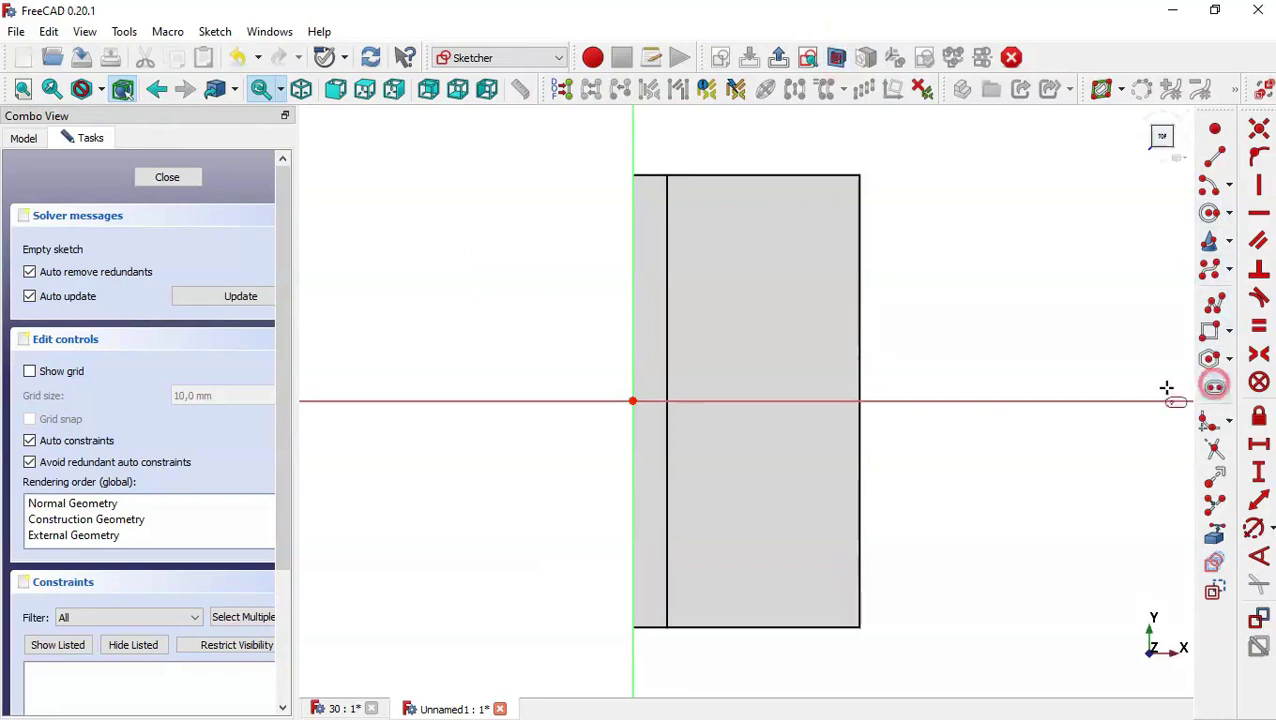
pyautogui.click(632, 553)
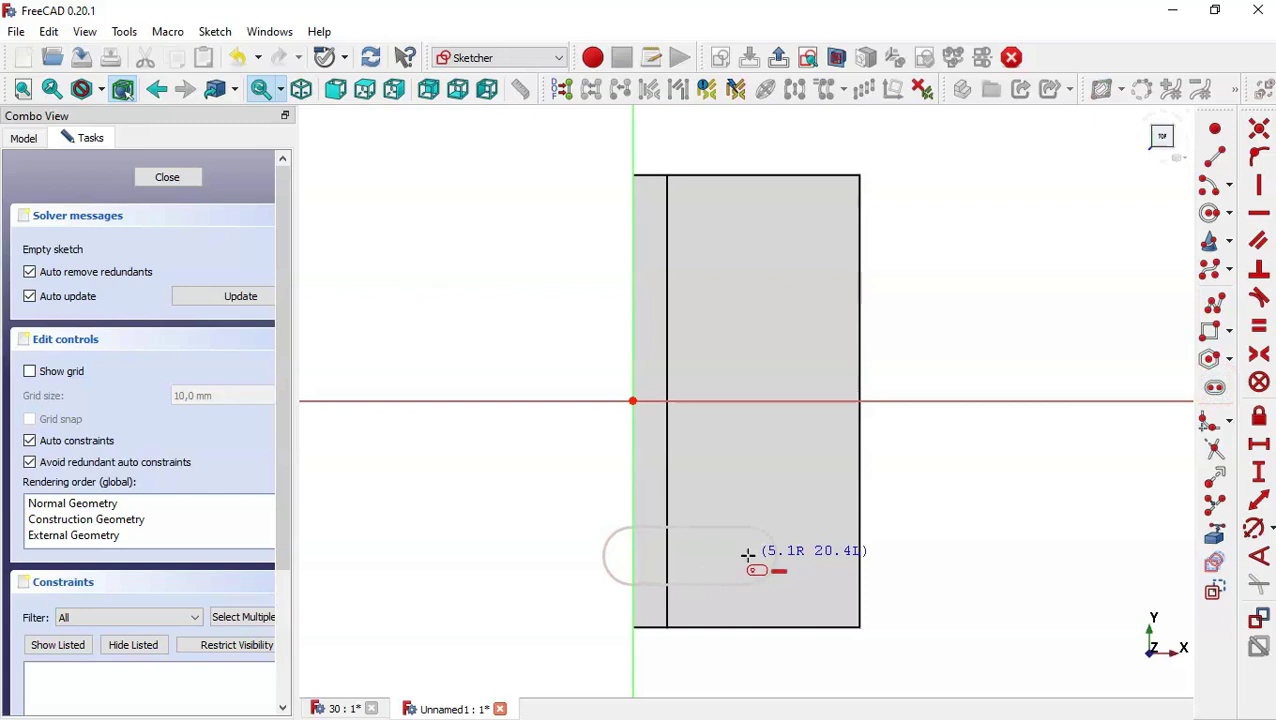
pyautogui.click(748, 554)
pyautogui.press('Escape')
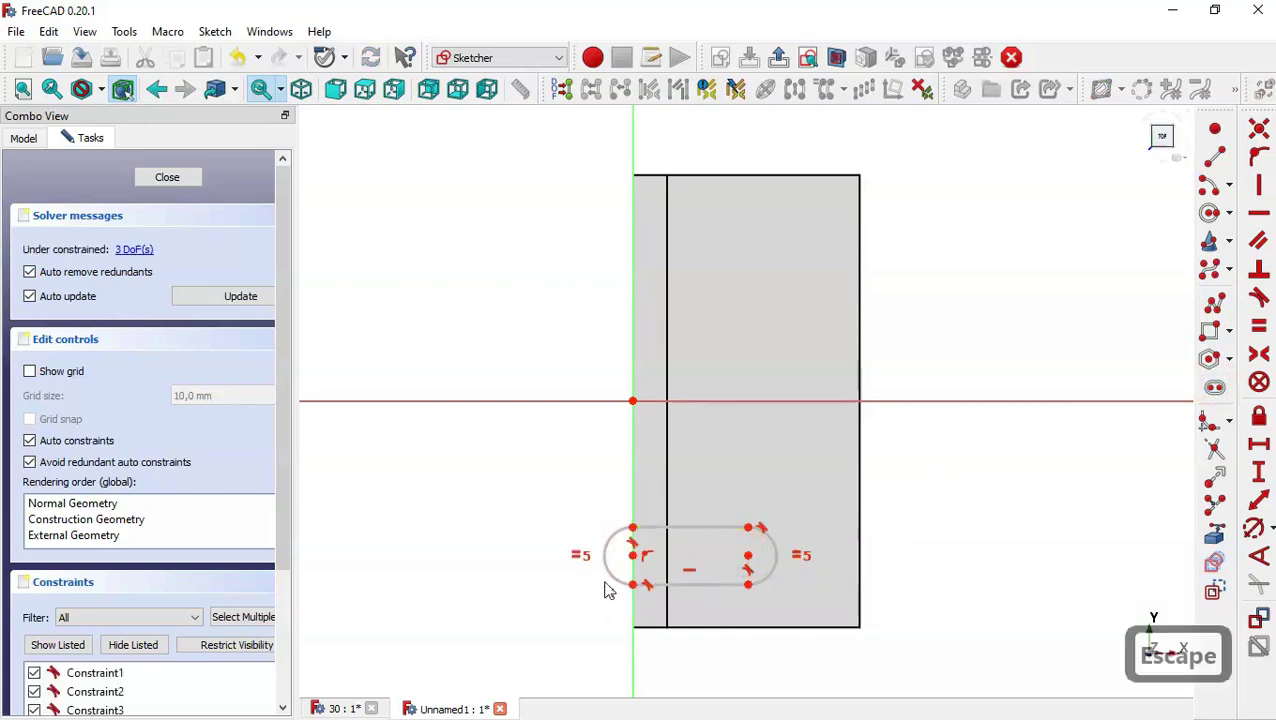
pyautogui.click(605, 562)
pyautogui.press('Delete')
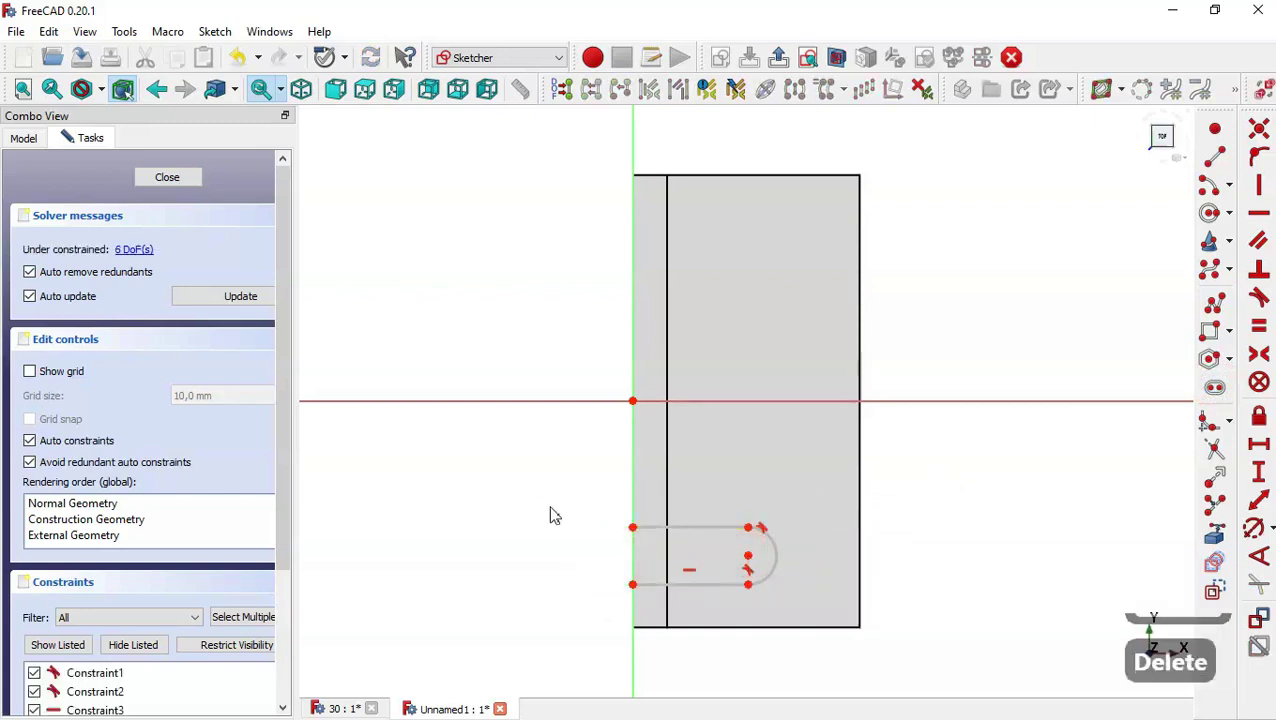
# Close the boss profile with a line joining the open ends of its two horizontal edges at the vertical axis
pyautogui.click(1209, 185)
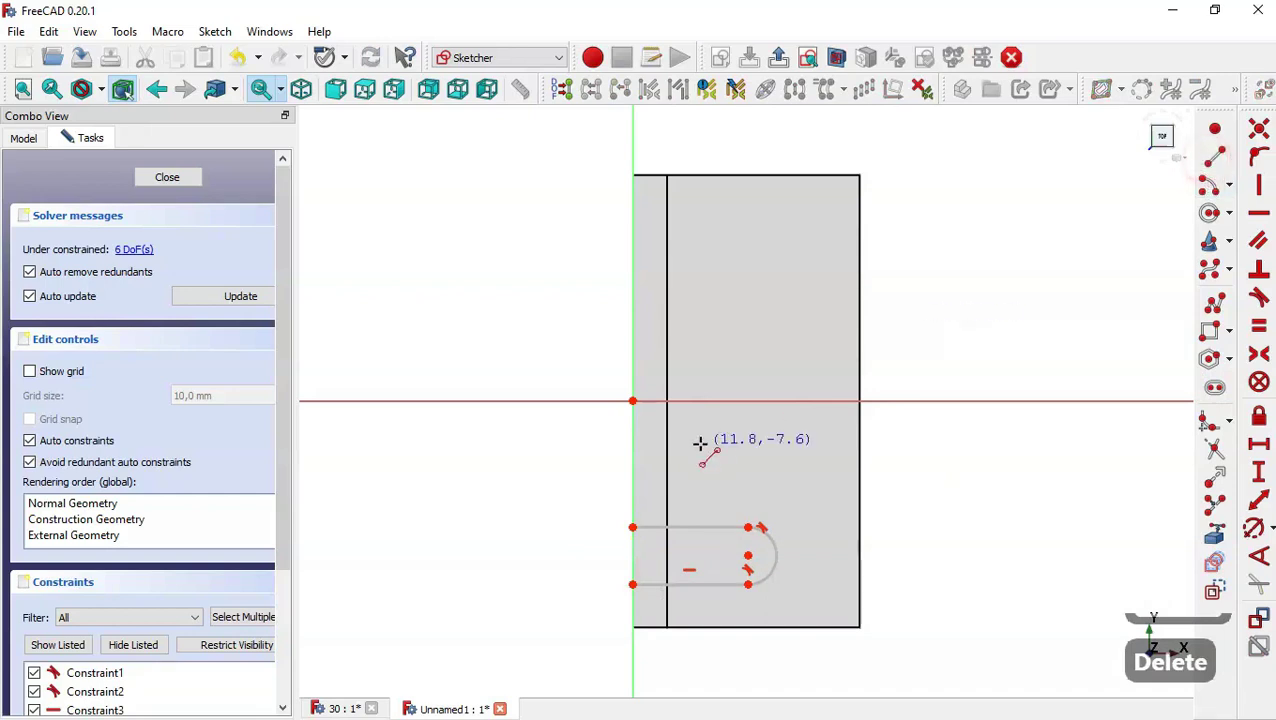
pyautogui.click(633, 527)
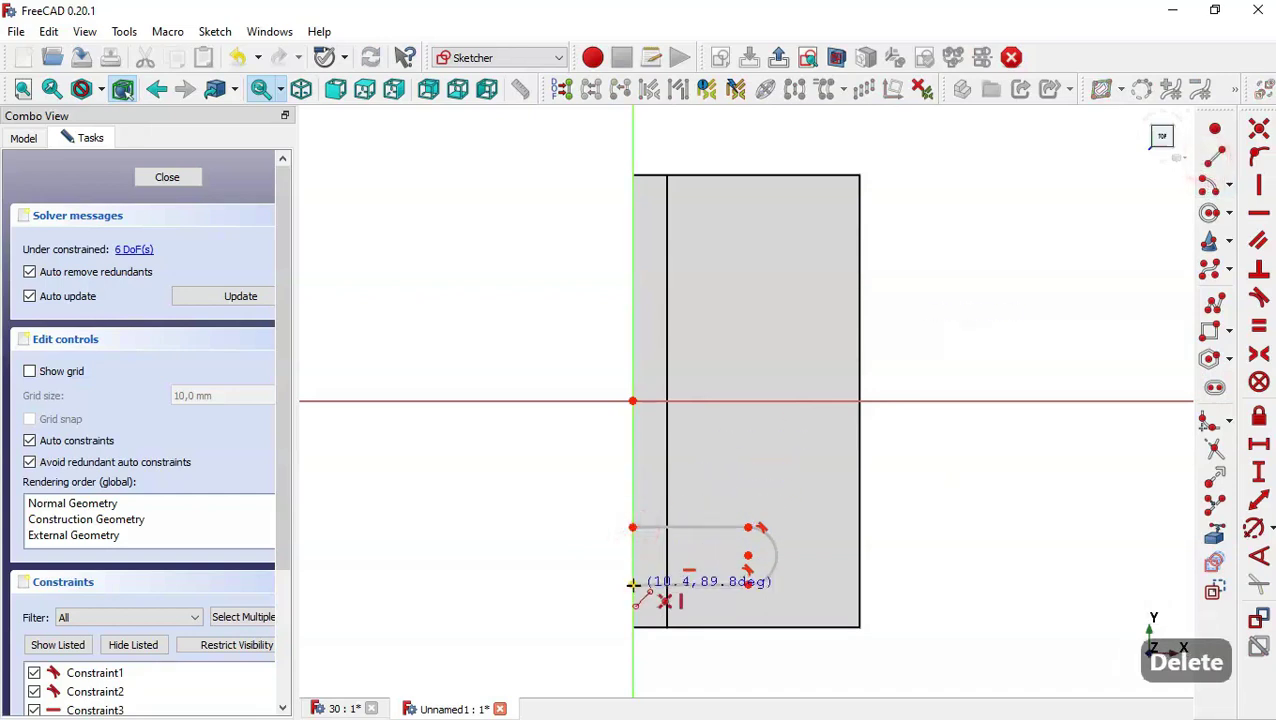
pyautogui.click(633, 584)
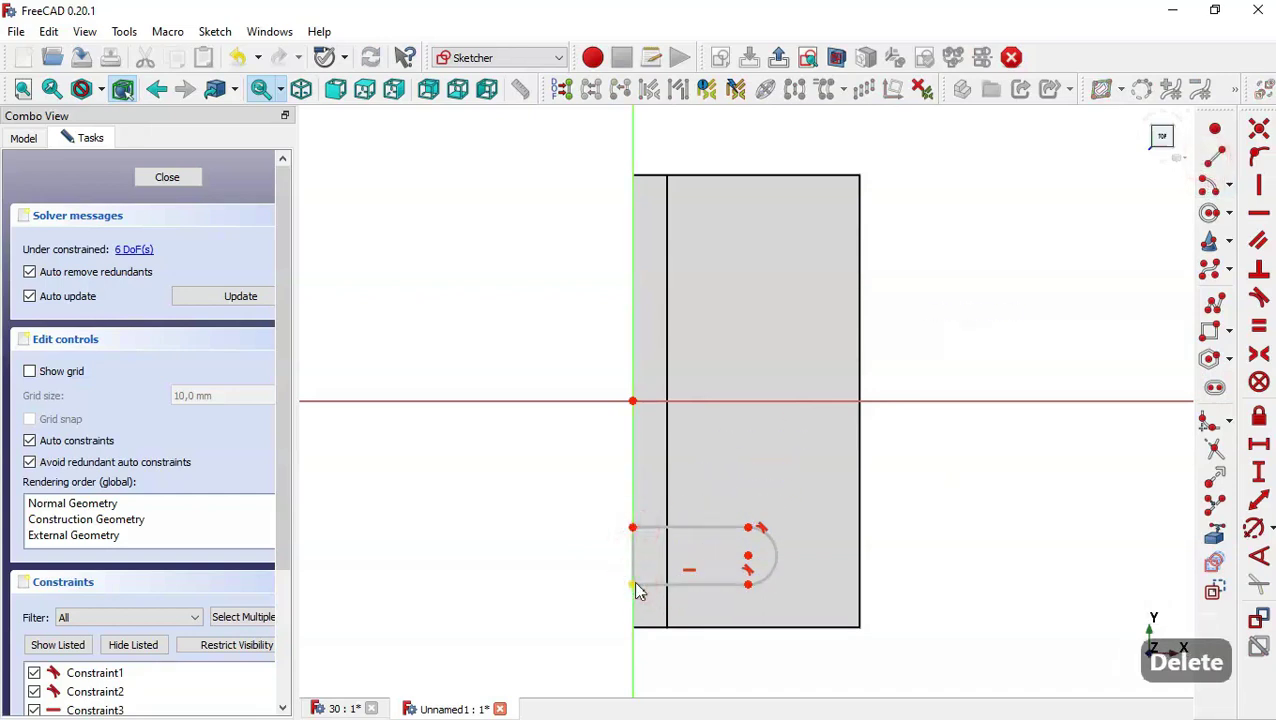
pyautogui.press('Escape')
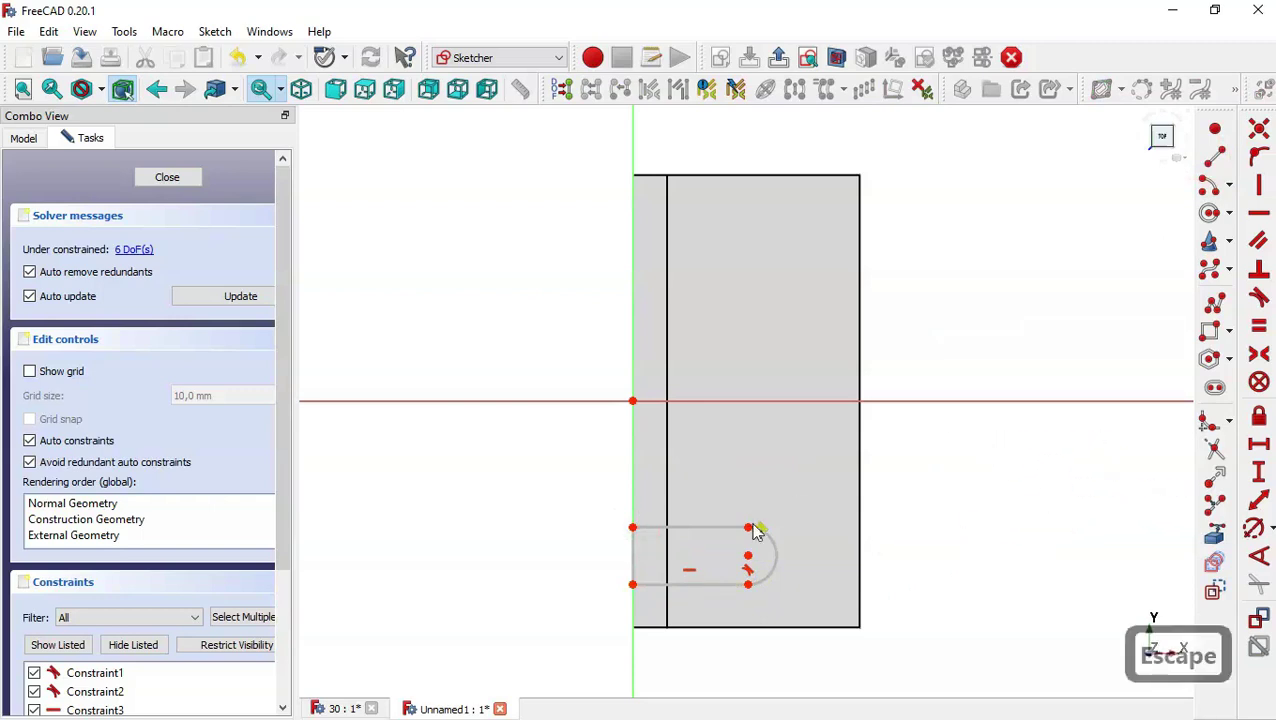
# Constrain the profile's upper edge horizontal and its closing line vertical, and align the line's upper endpoint vertically with the origin
pyautogui.click(1259, 213)
pyautogui.click(679, 526)
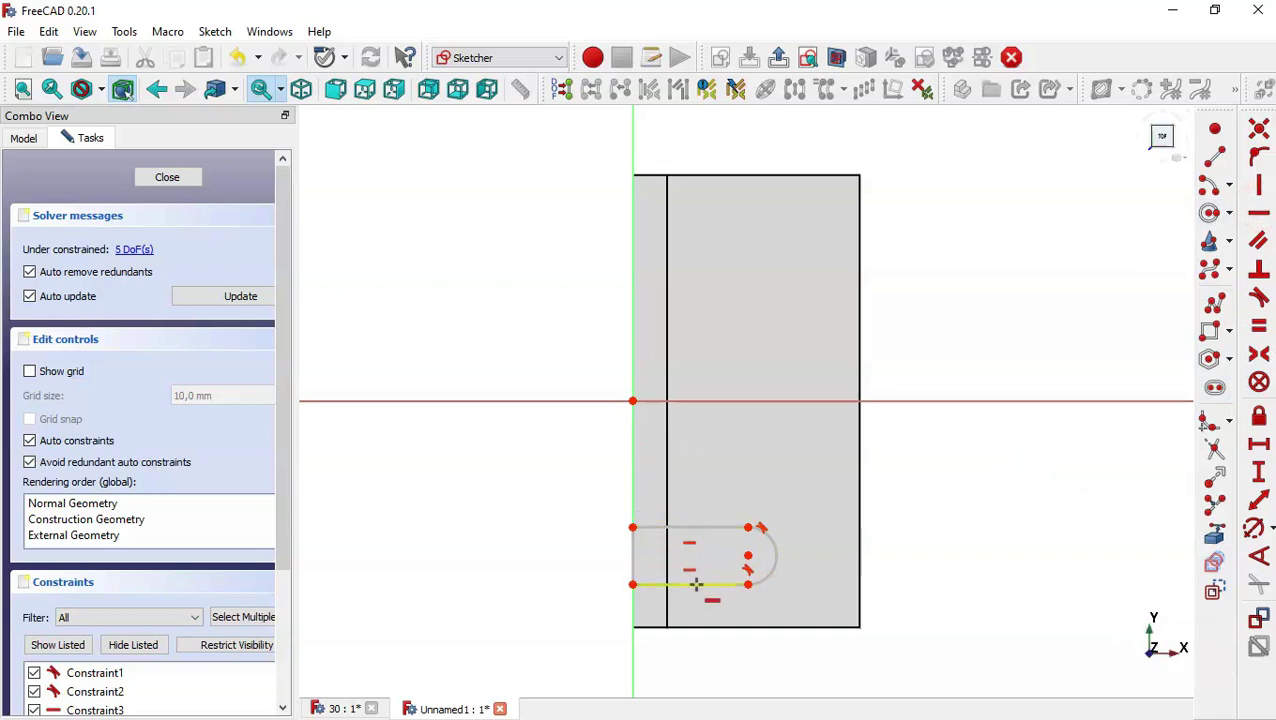
pyautogui.click(1259, 185)
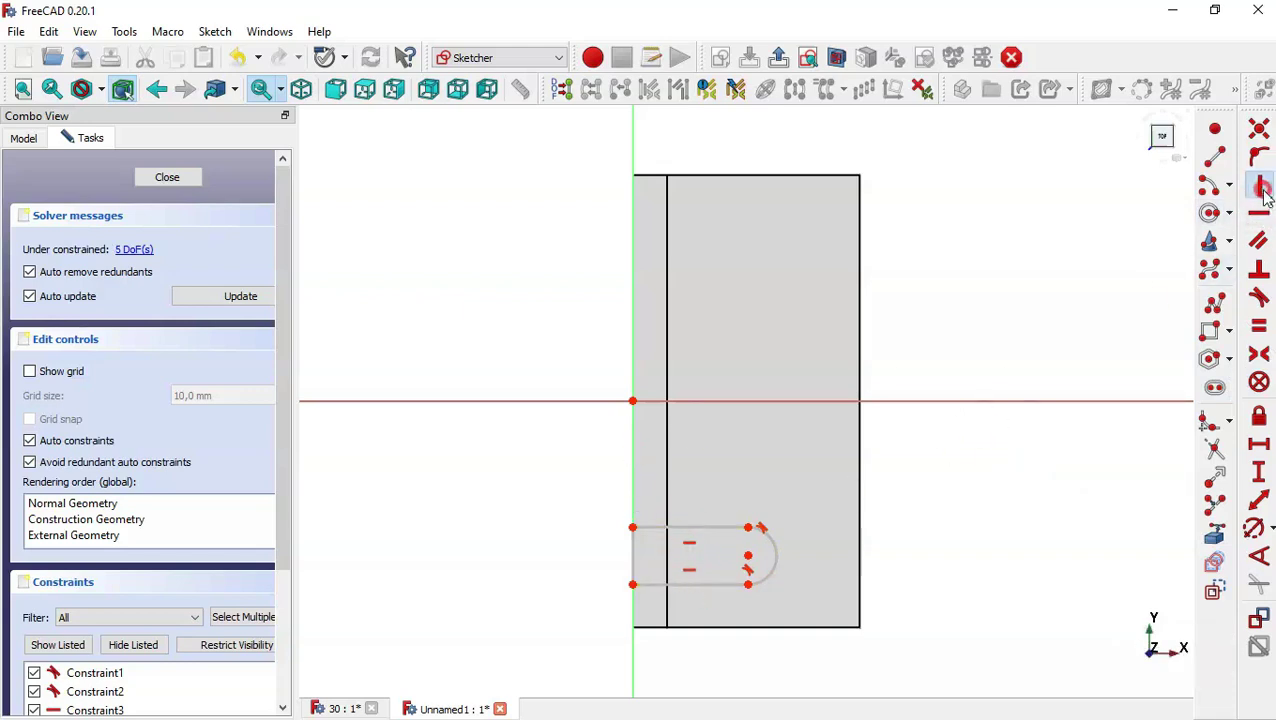
pyautogui.click(629, 551)
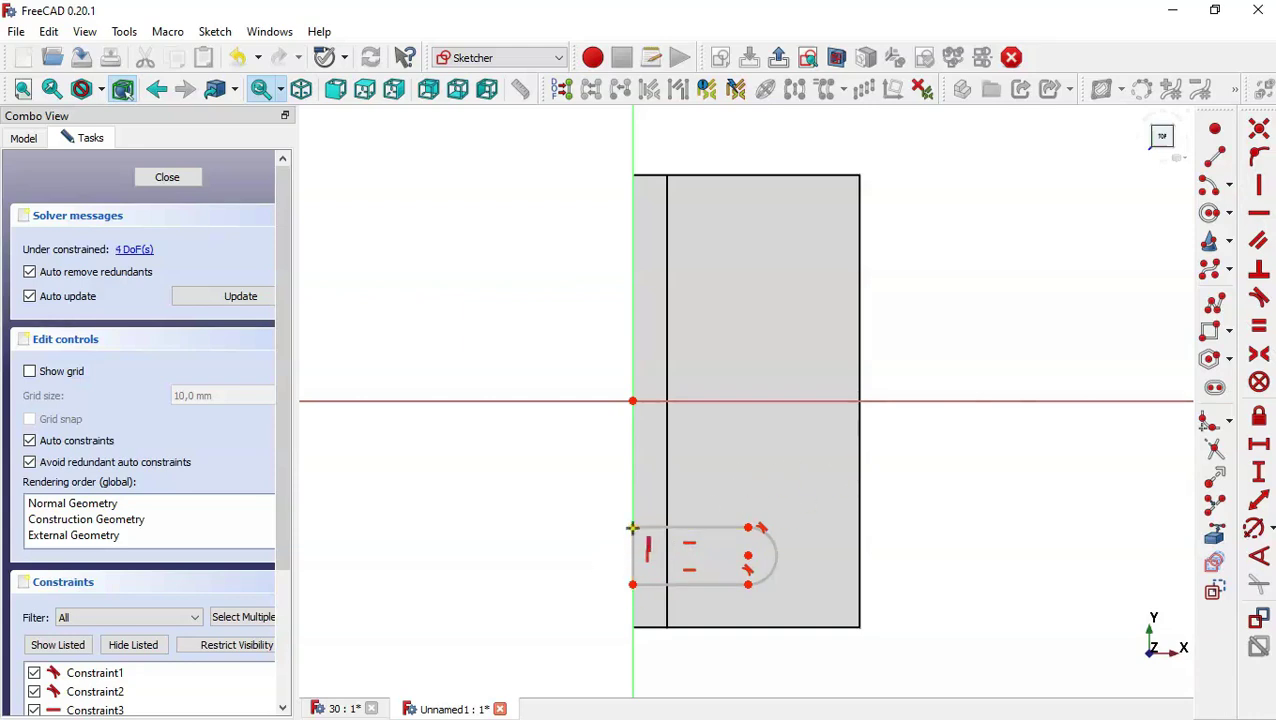
pyautogui.click(633, 527)
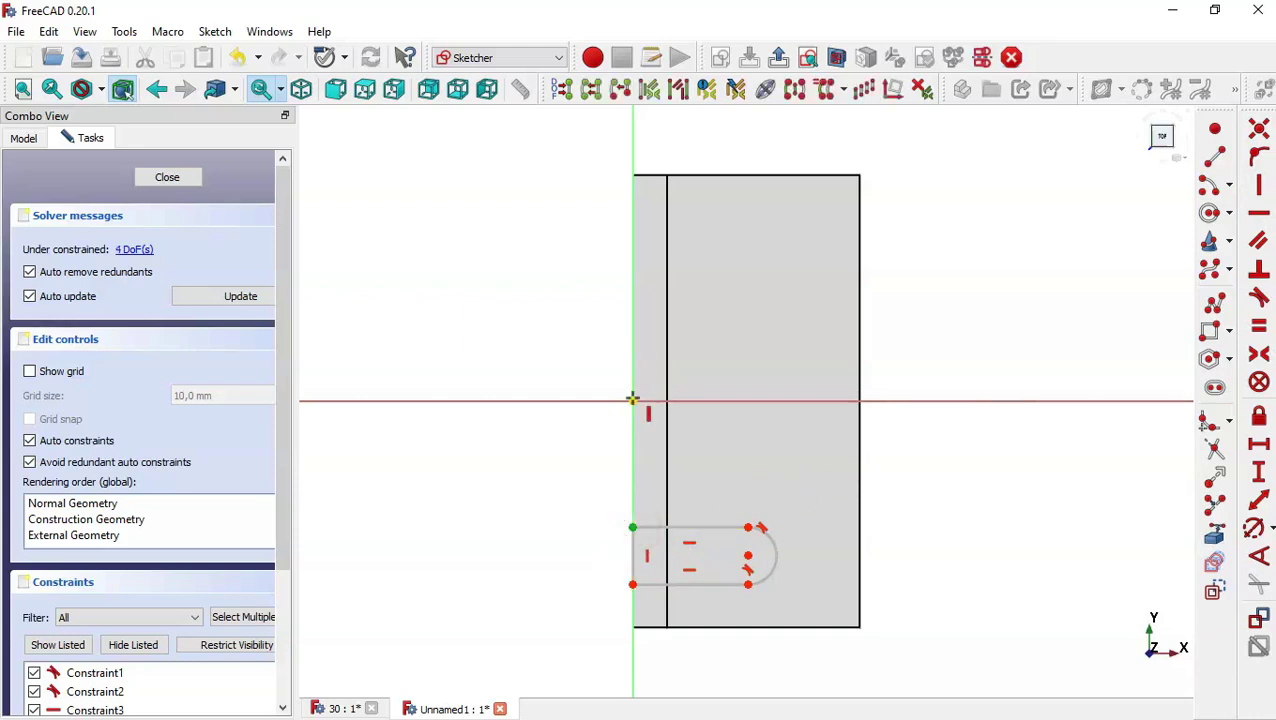
pyautogui.click(633, 399)
pyautogui.press('Escape')
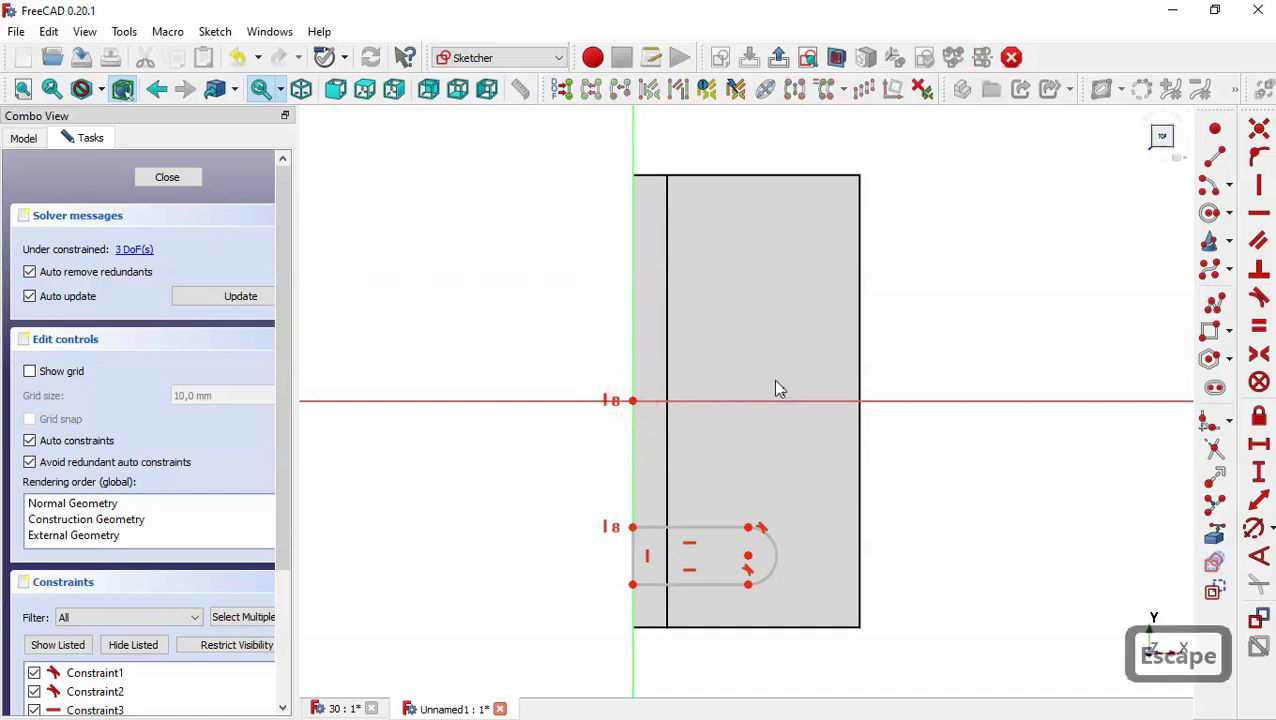
# Check the boss dimensions on the reference part and constrain the profile's end arc to a 6 mm radius
pyautogui.click(341, 709)
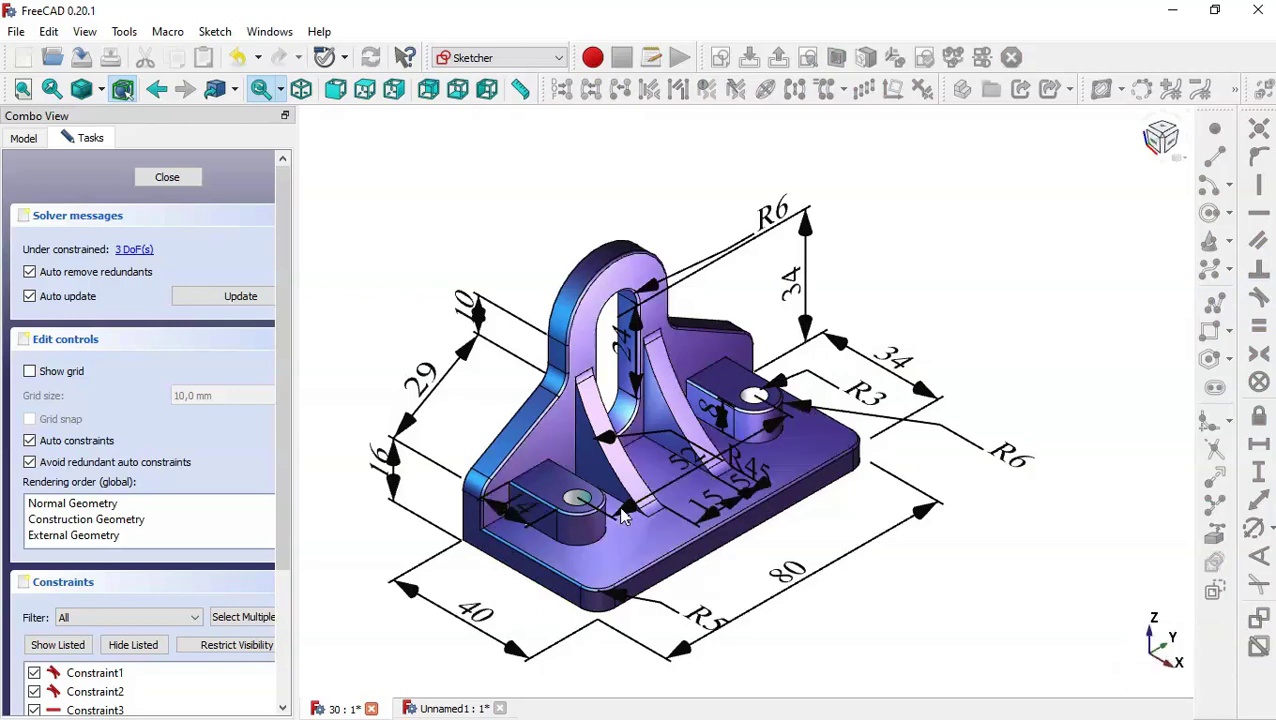
pyautogui.scroll(2, 622, 512)
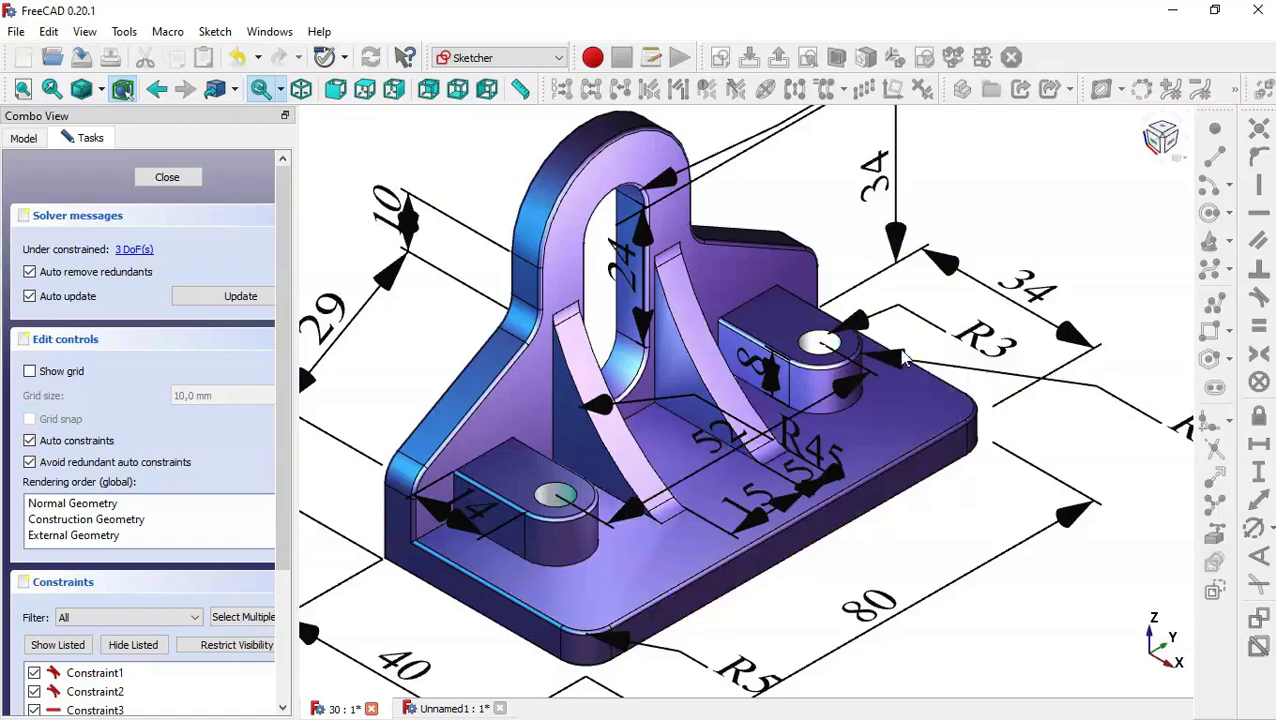
pyautogui.moveTo(934, 322); pyautogui.dragTo(1010, 352, button='middle')
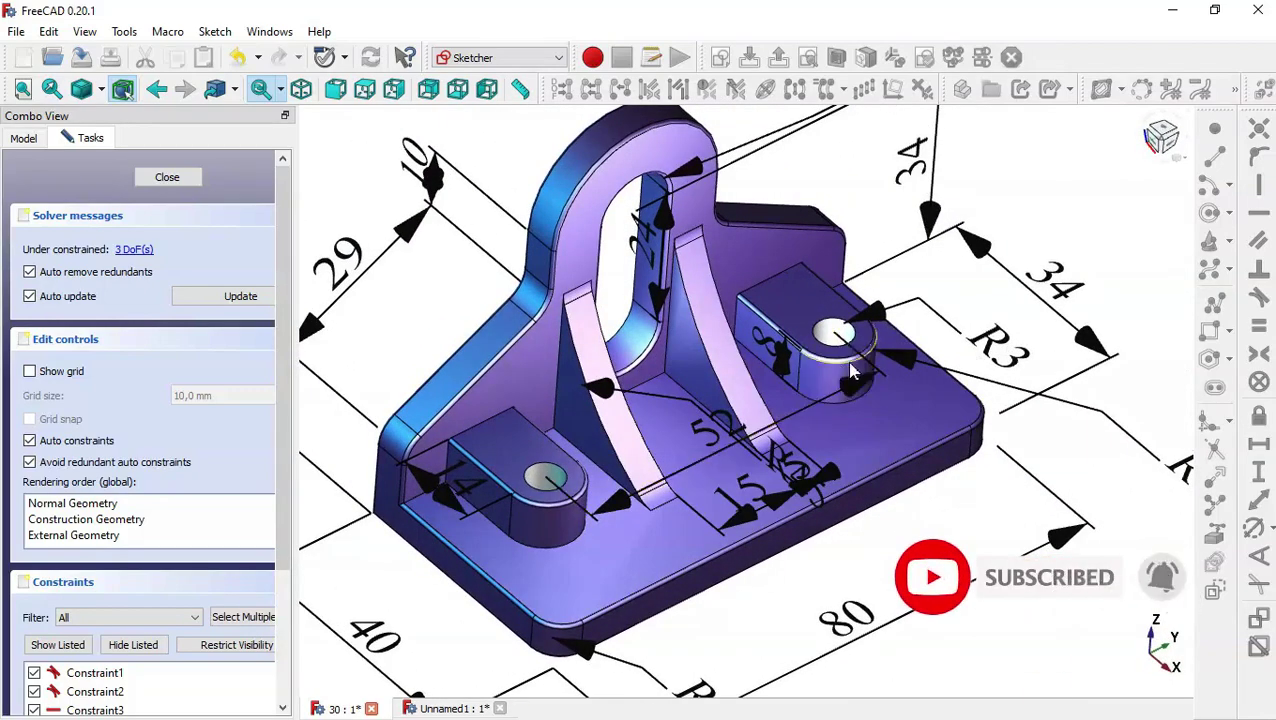
pyautogui.click(440, 708)
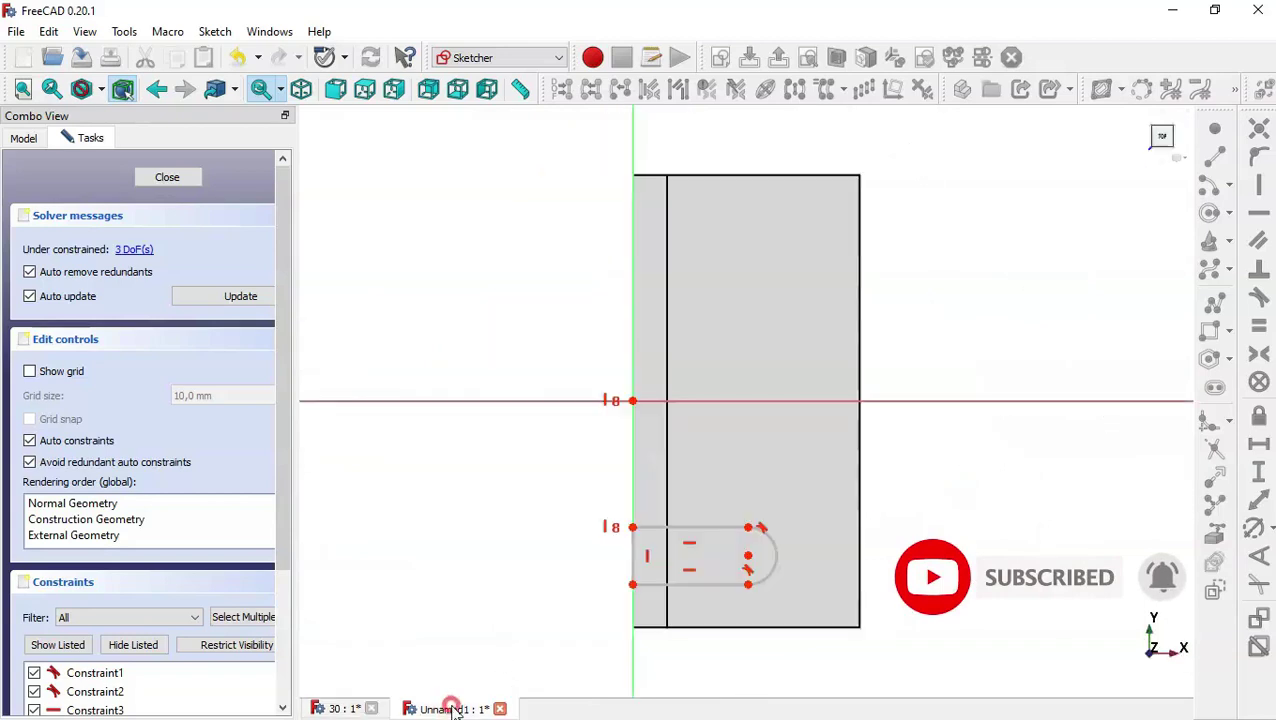
pyautogui.click(1253, 527)
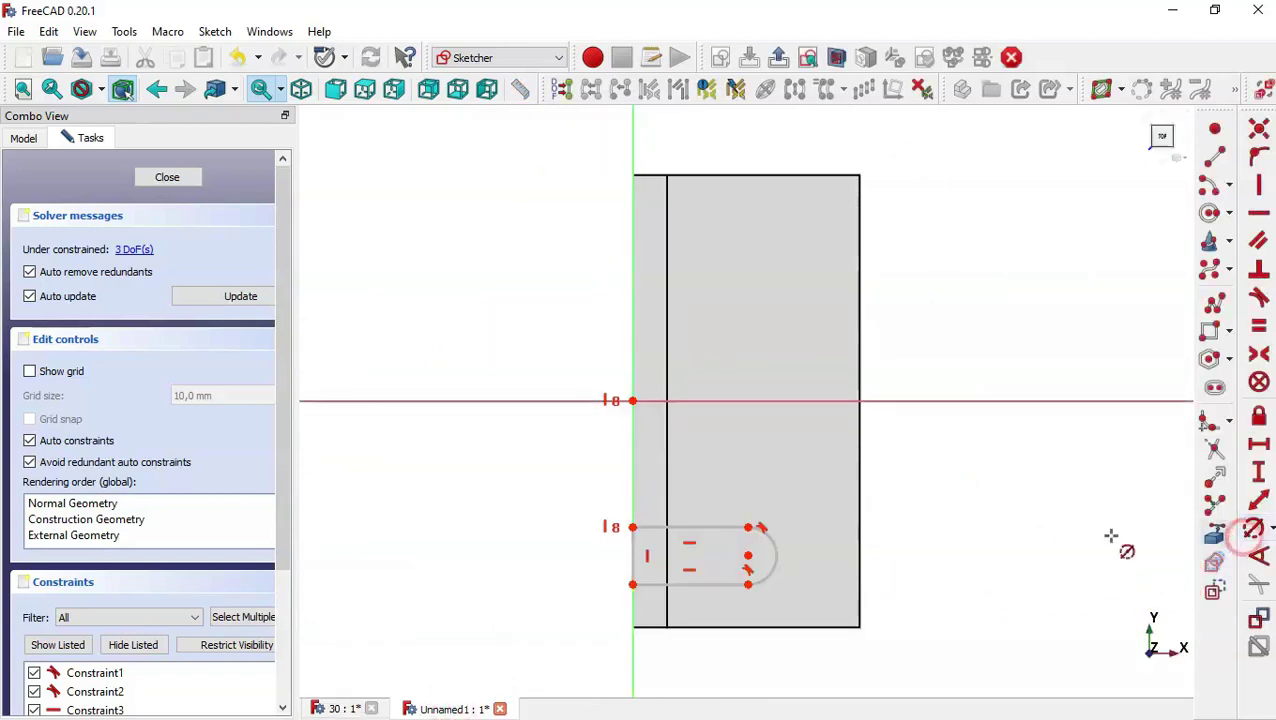
pyautogui.click(775, 555)
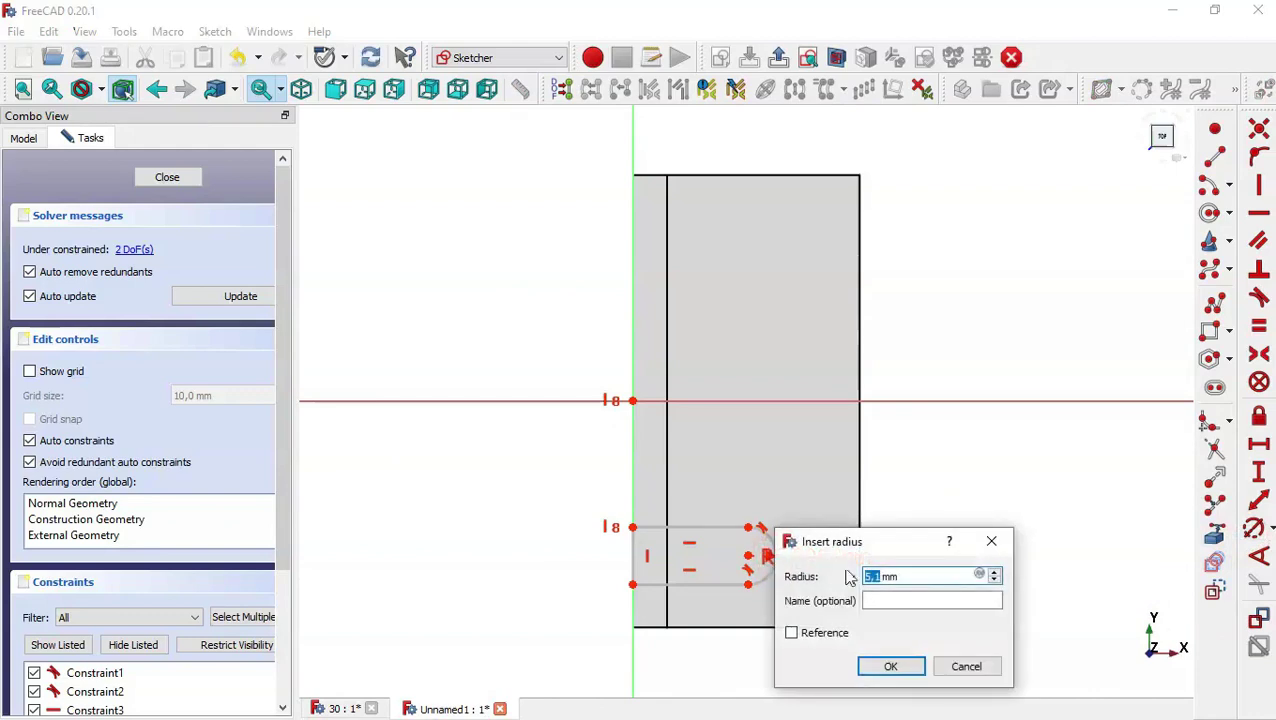
pyautogui.write('6')
pyautogui.press('Return')
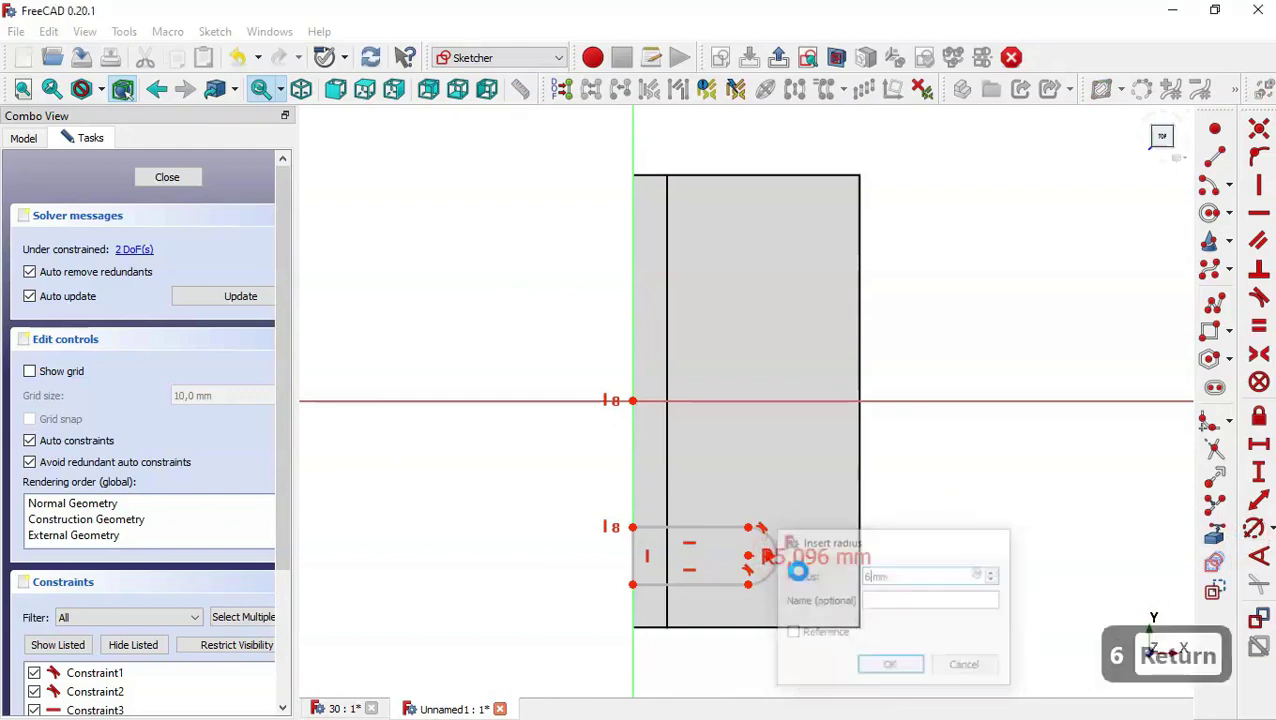
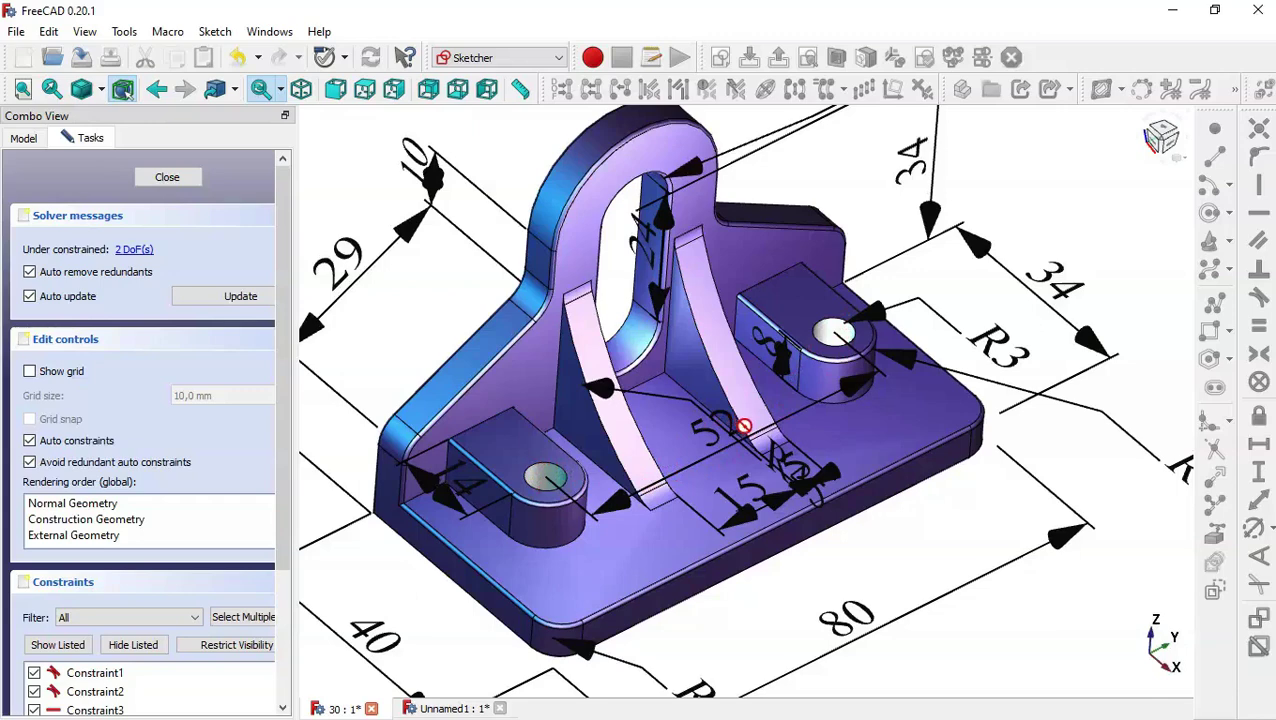
# Back in the boss sketch, constrain the vertical distance between the arc's centre and the origin to 52/2 mm
pyautogui.click(452, 708)
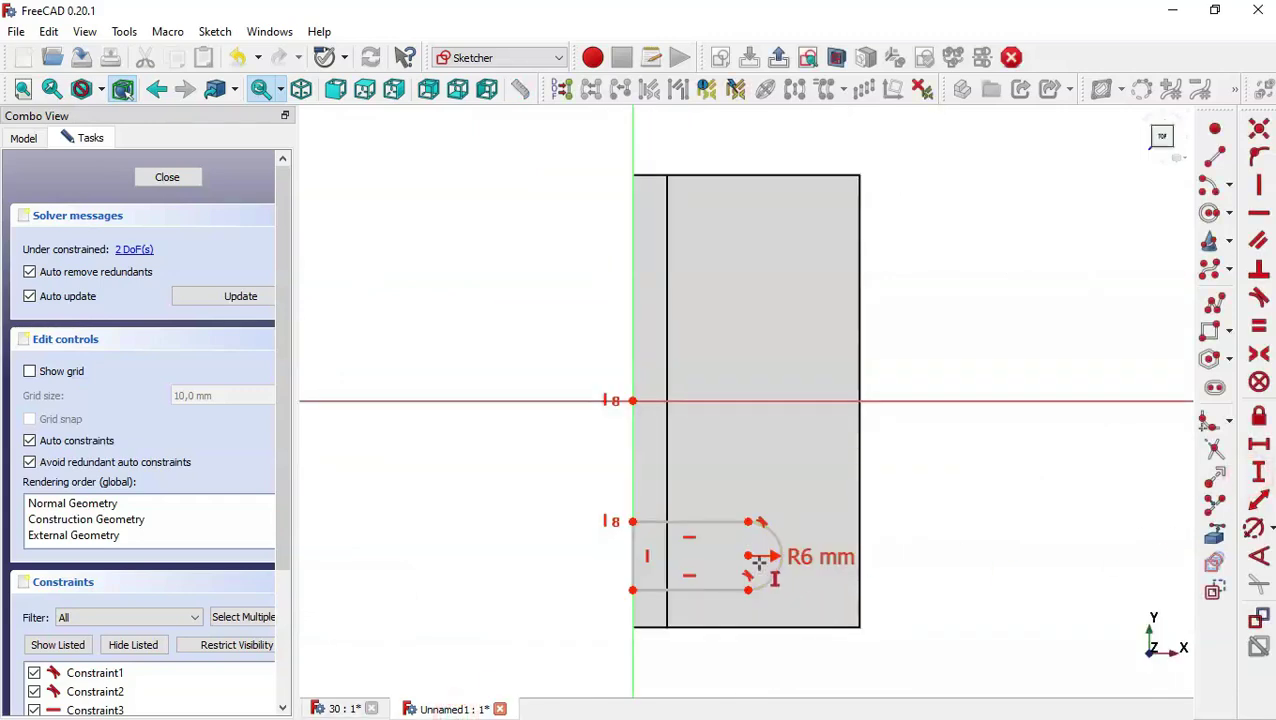
pyautogui.click(749, 556)
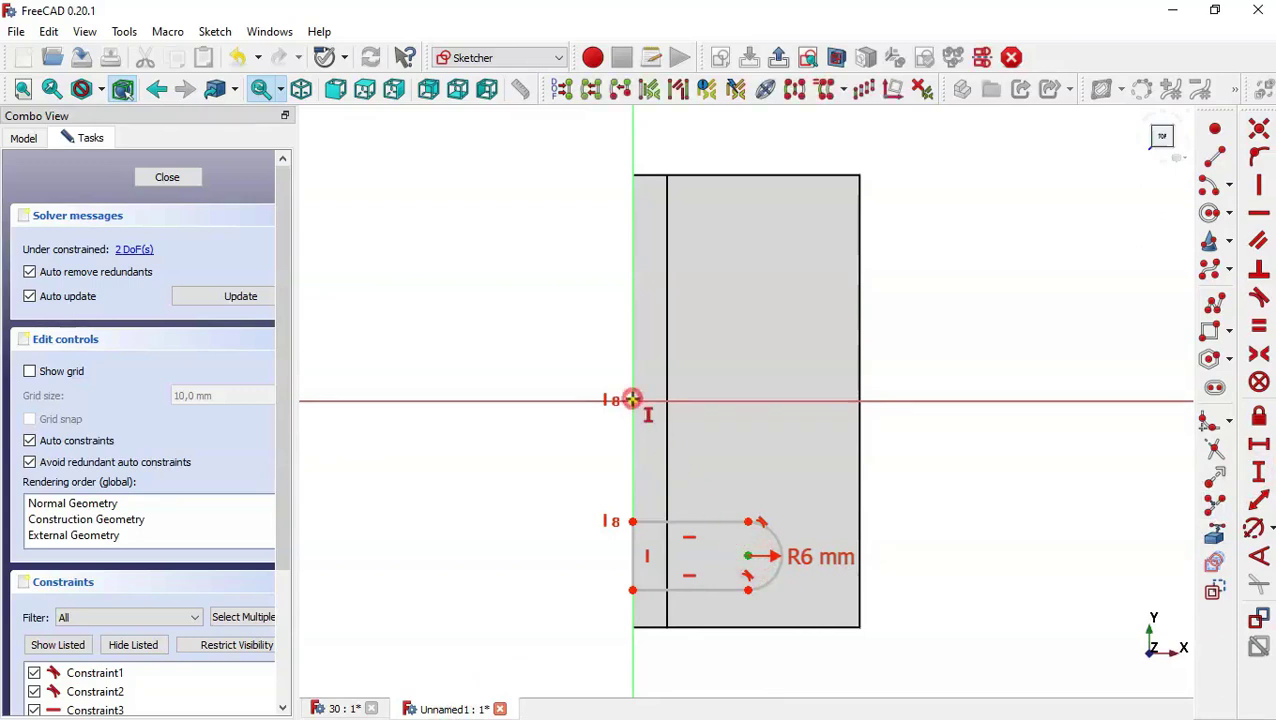
pyautogui.click(632, 399)
pyautogui.write('512')
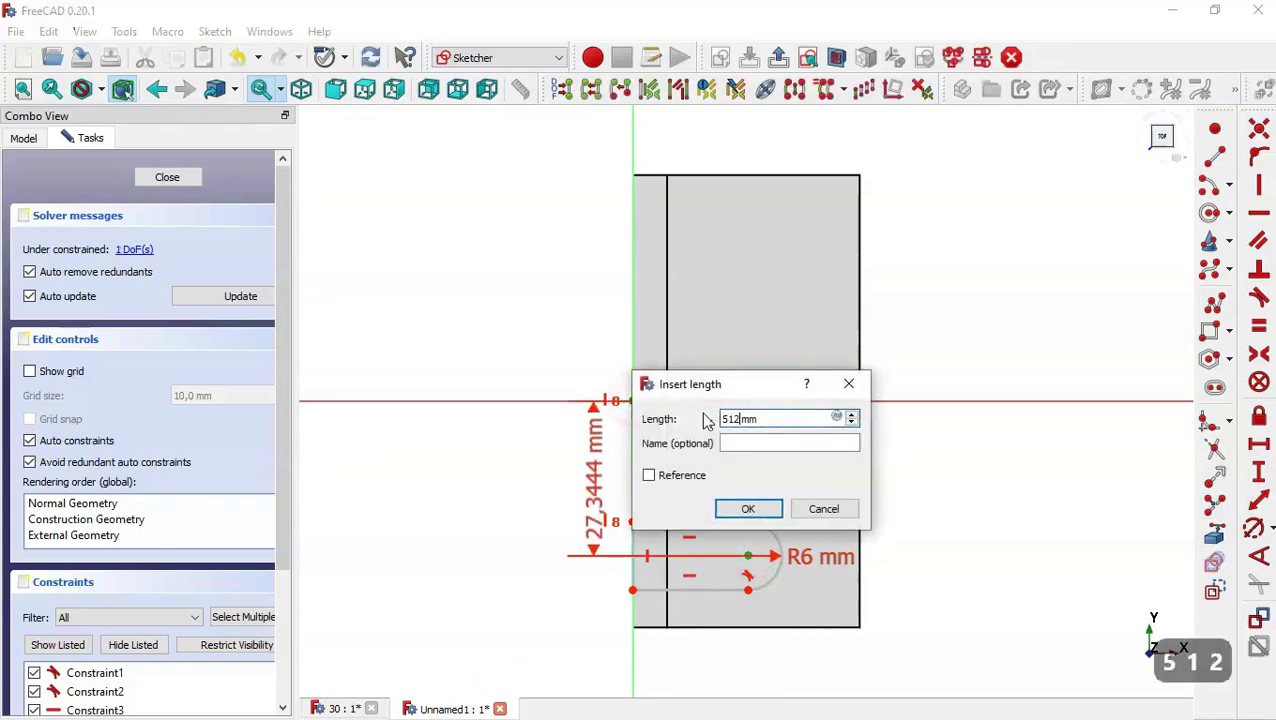
pyautogui.press('BackSpace')
pyautogui.press('BackSpace')
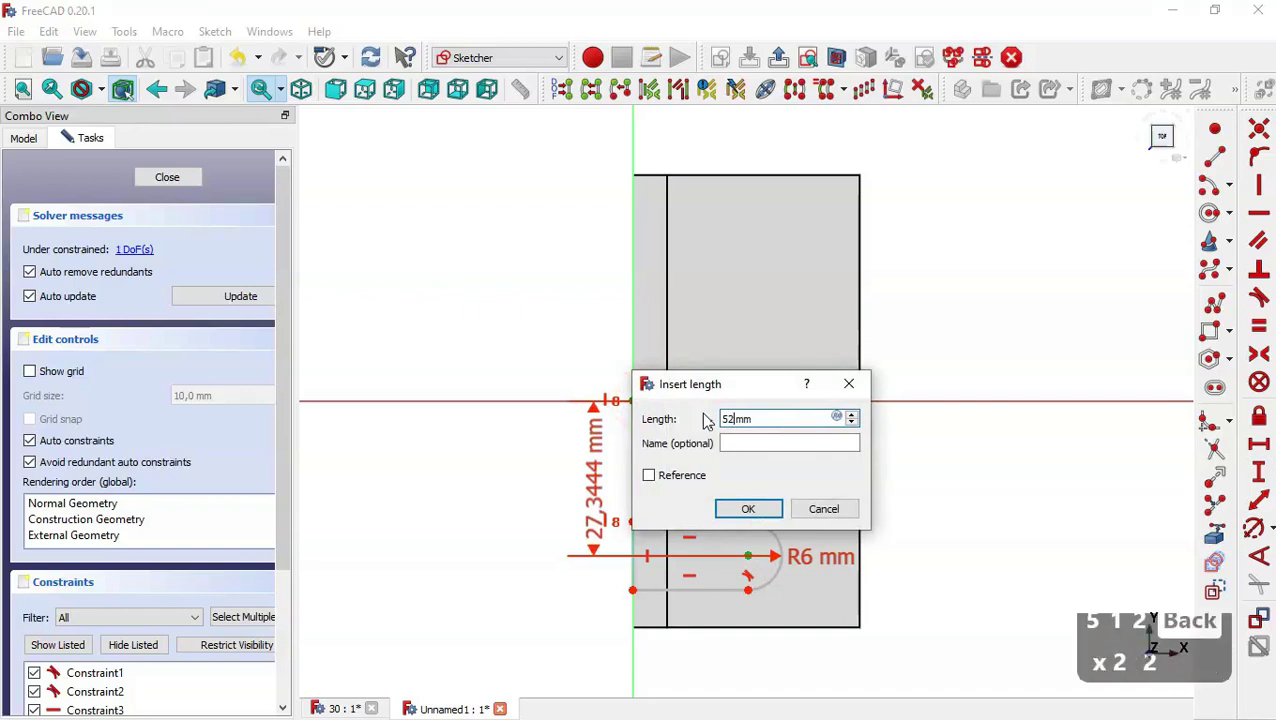
pyautogui.write('2/2')
pyautogui.press('Return')
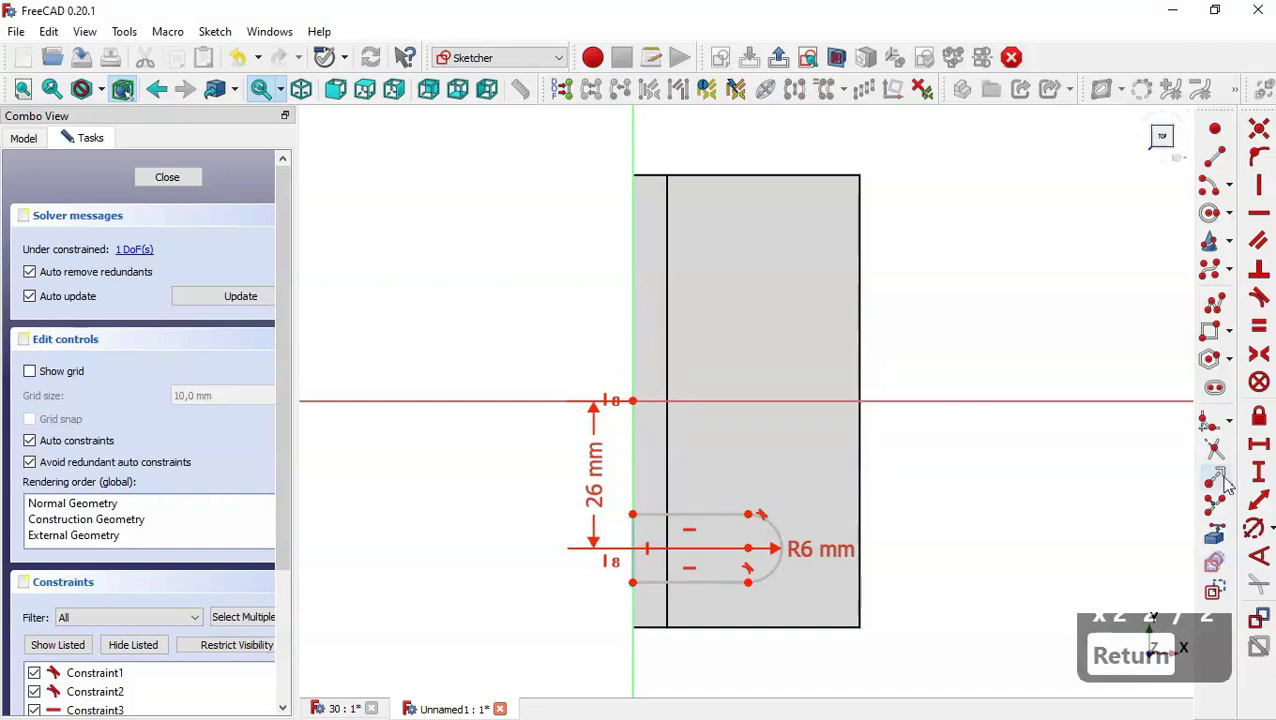
# Constrain the horizontal distance between the arc's upper endpoint and the origin to 14 mm
pyautogui.click(1259, 443)
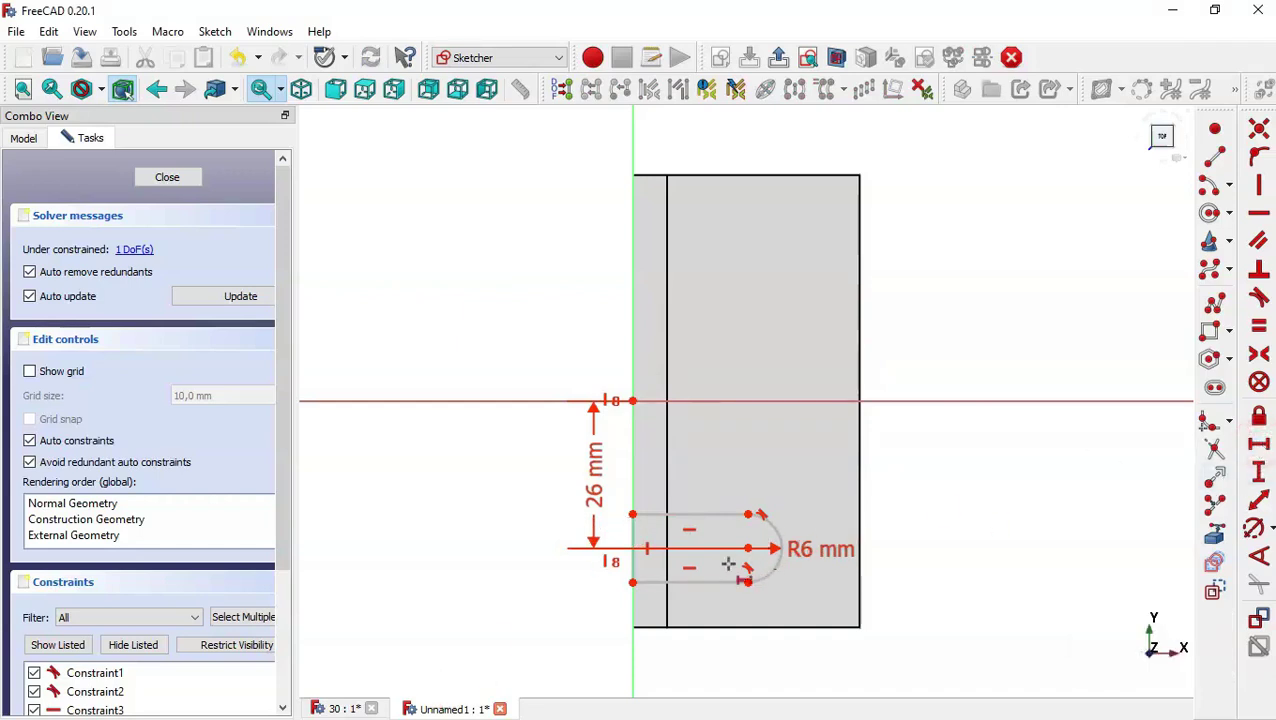
pyautogui.click(748, 514)
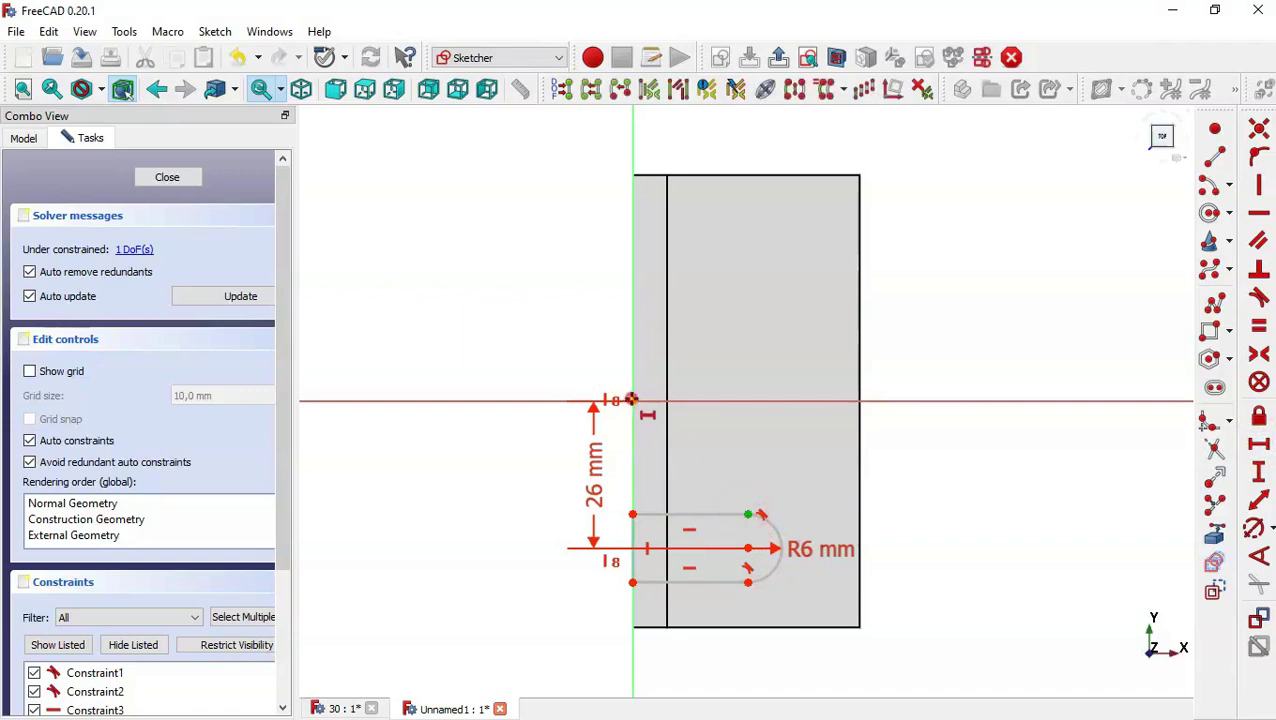
pyautogui.click(631, 399)
pyautogui.write('14')
pyautogui.press('Return')
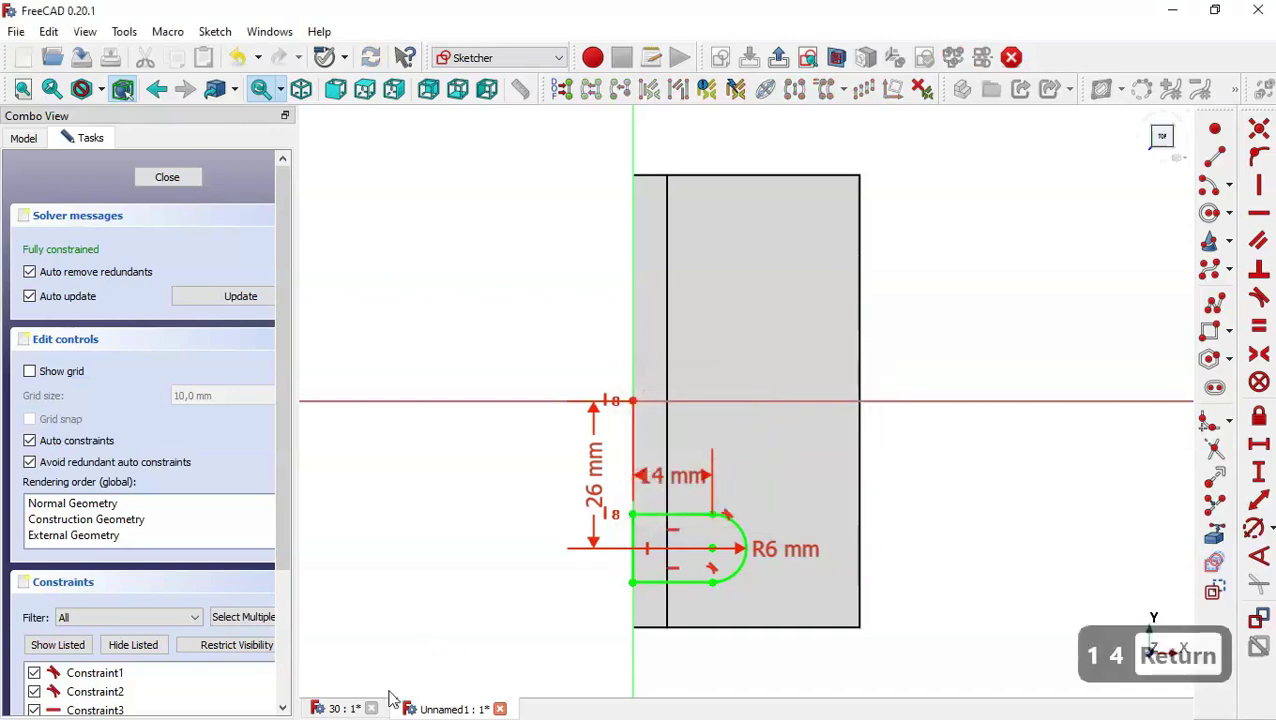
# Recheck the reference part and change the boss profile's horizontal dimension to 14+6 mm
pyautogui.click(338, 708)
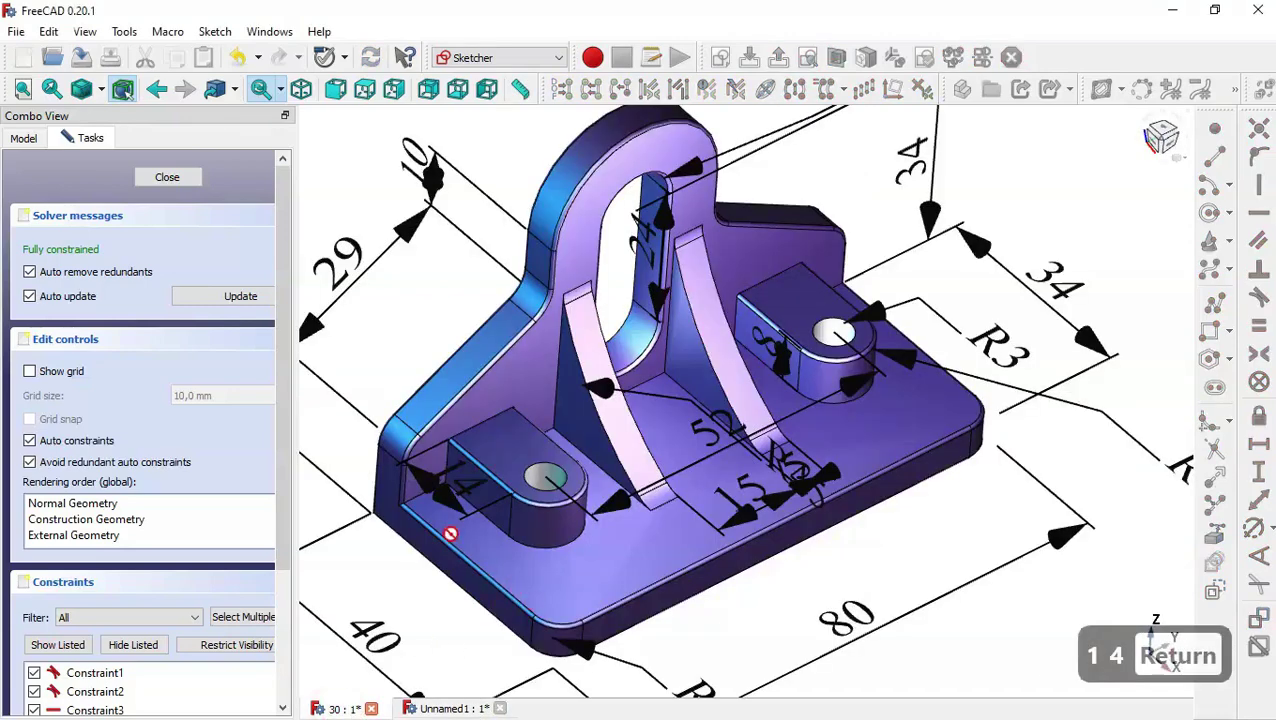
pyautogui.click(455, 708)
pyautogui.press('Escape')
pyautogui.click(688, 480)
pyautogui.doubleClick(680, 492)
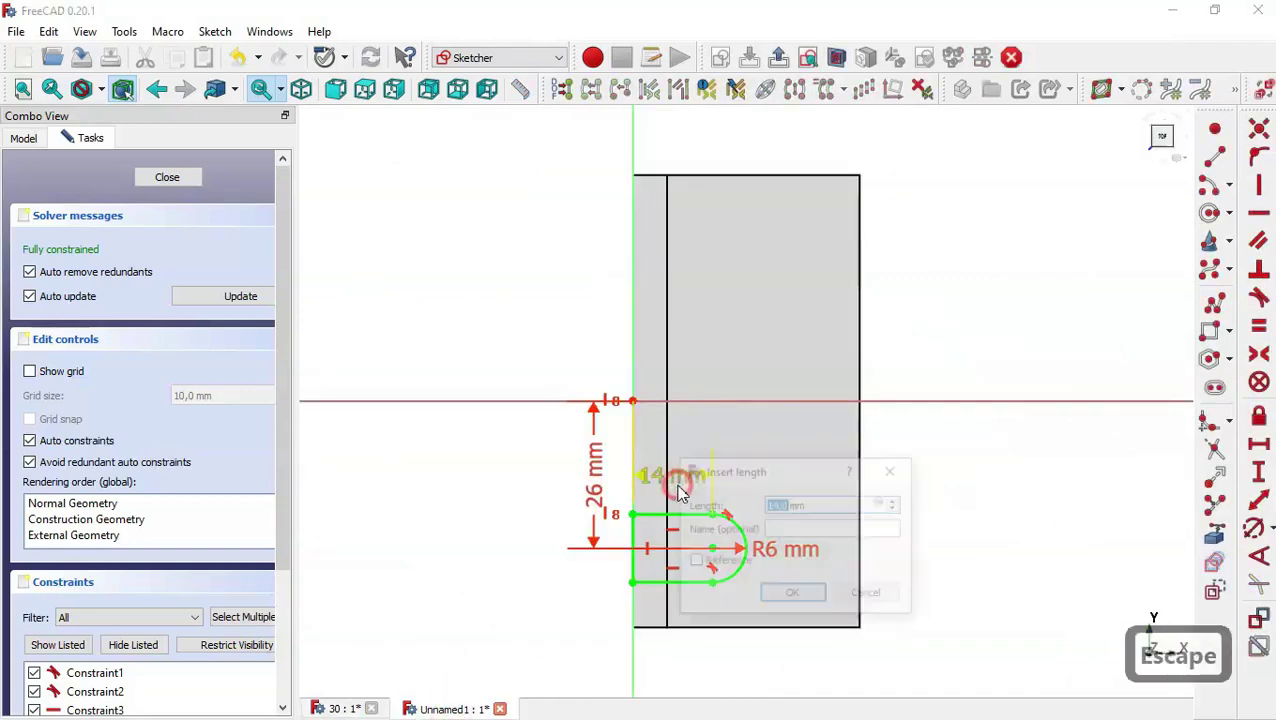
pyautogui.write('14+6')
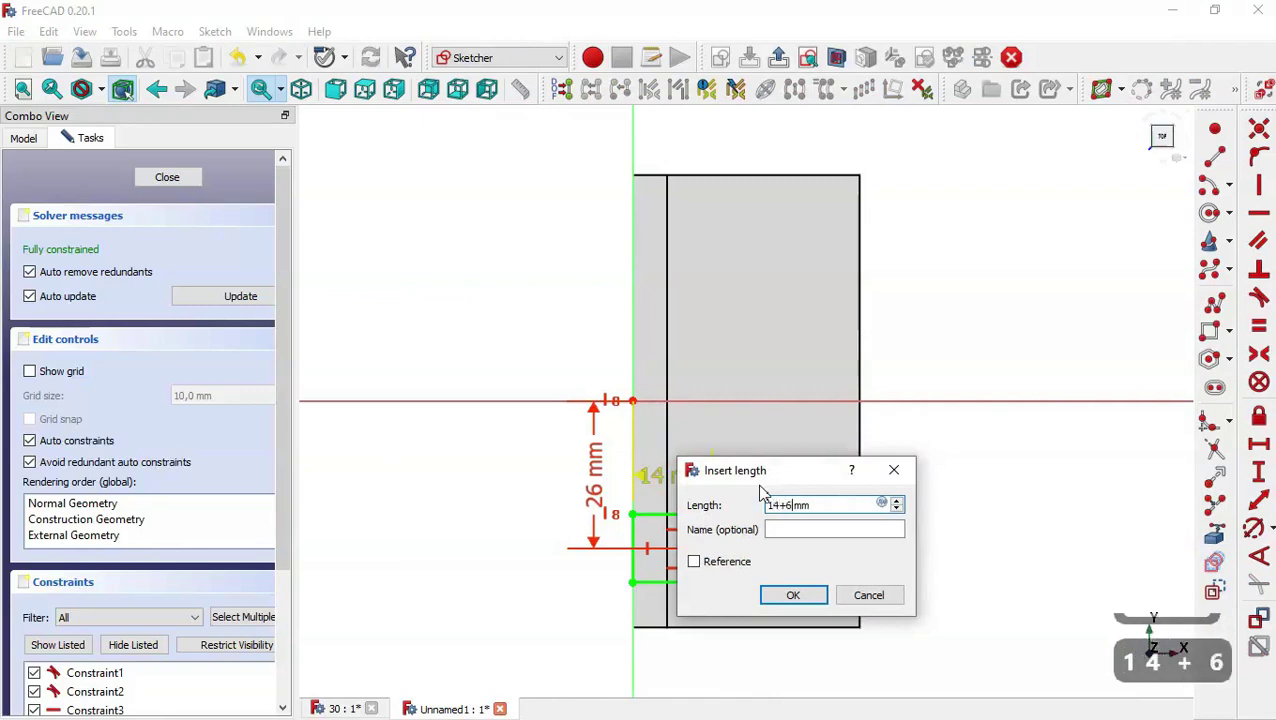
pyautogui.press('Return')
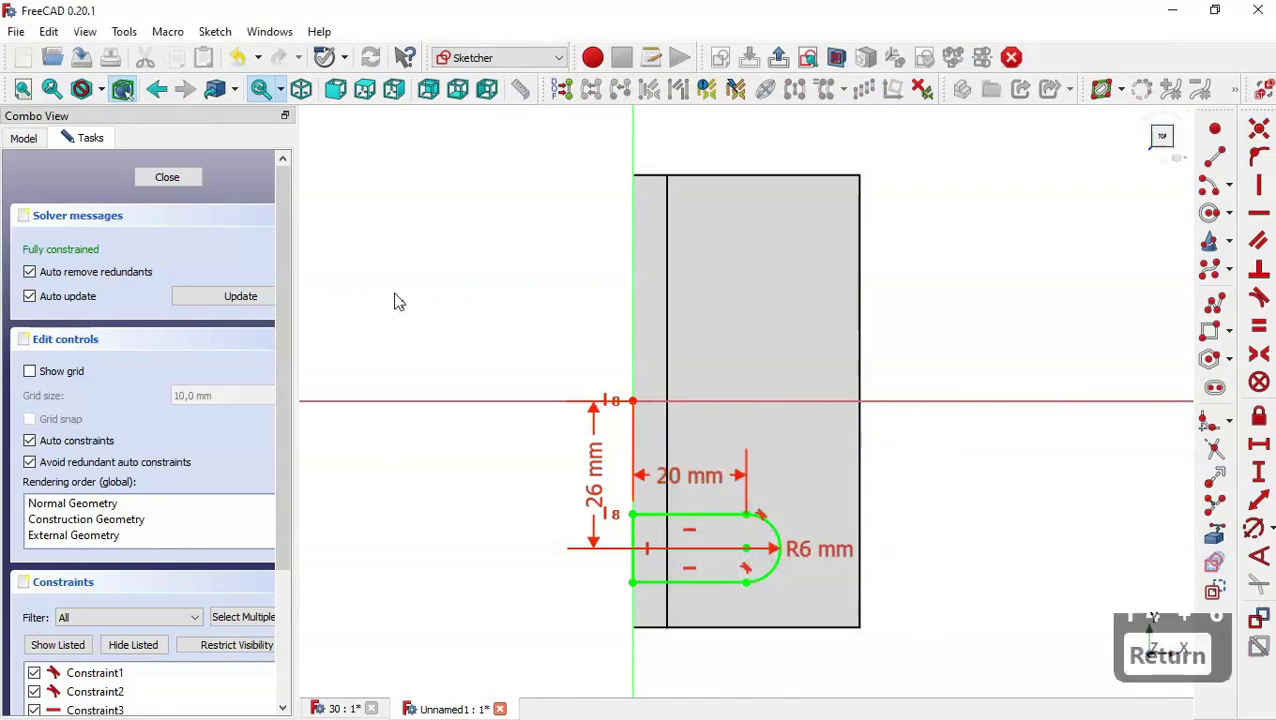
# Close the boss sketch and pad it 8 mm upward from the base plate
pyautogui.click(167, 178)
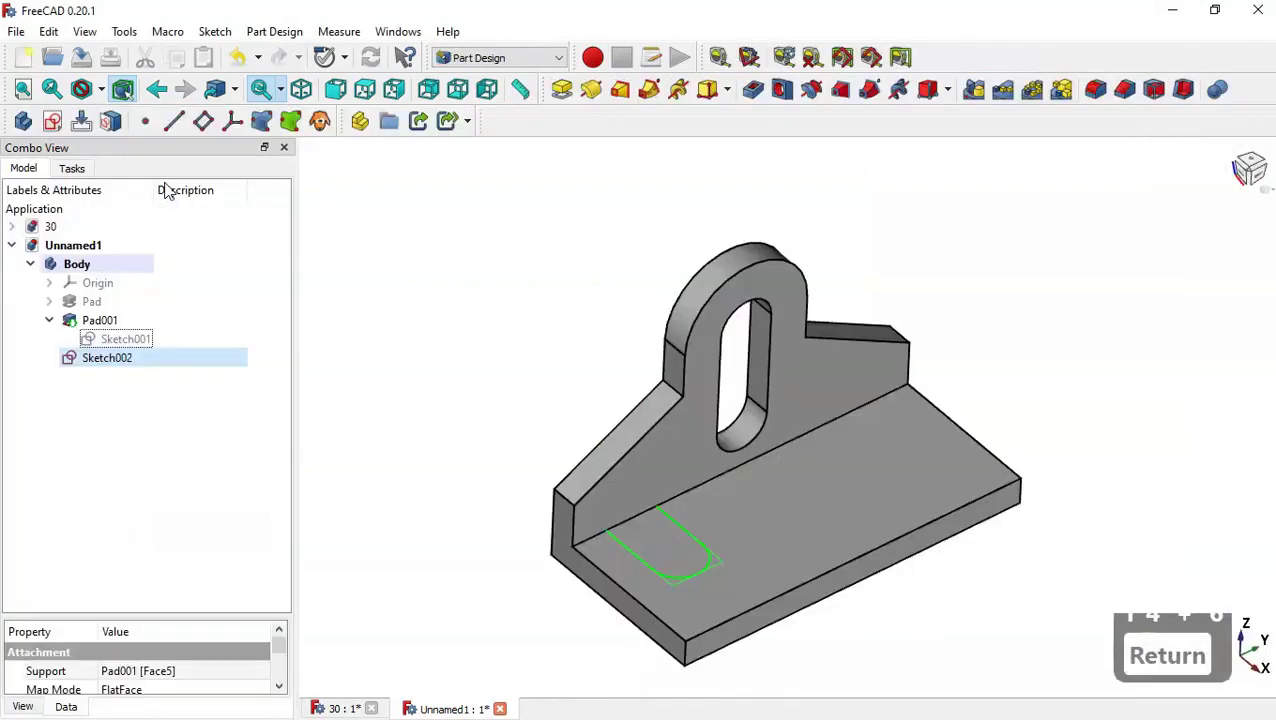
pyautogui.click(561, 89)
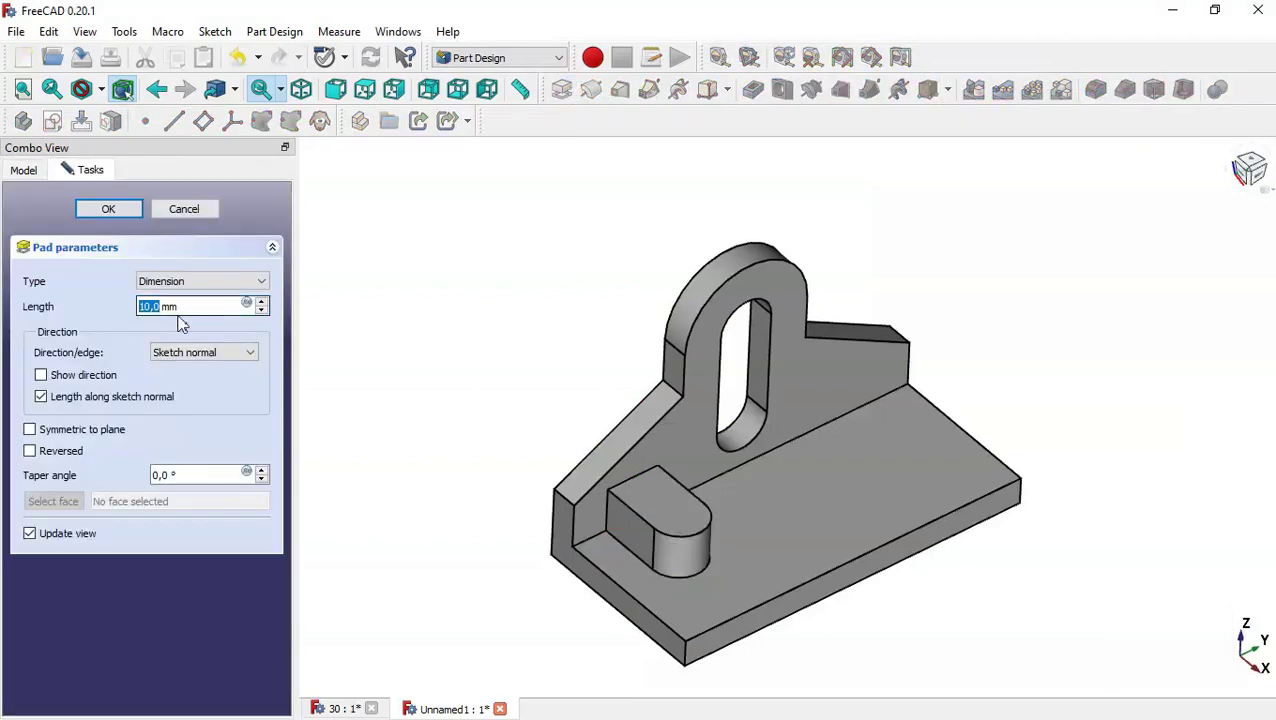
pyautogui.write('8')
pyautogui.press('Return')
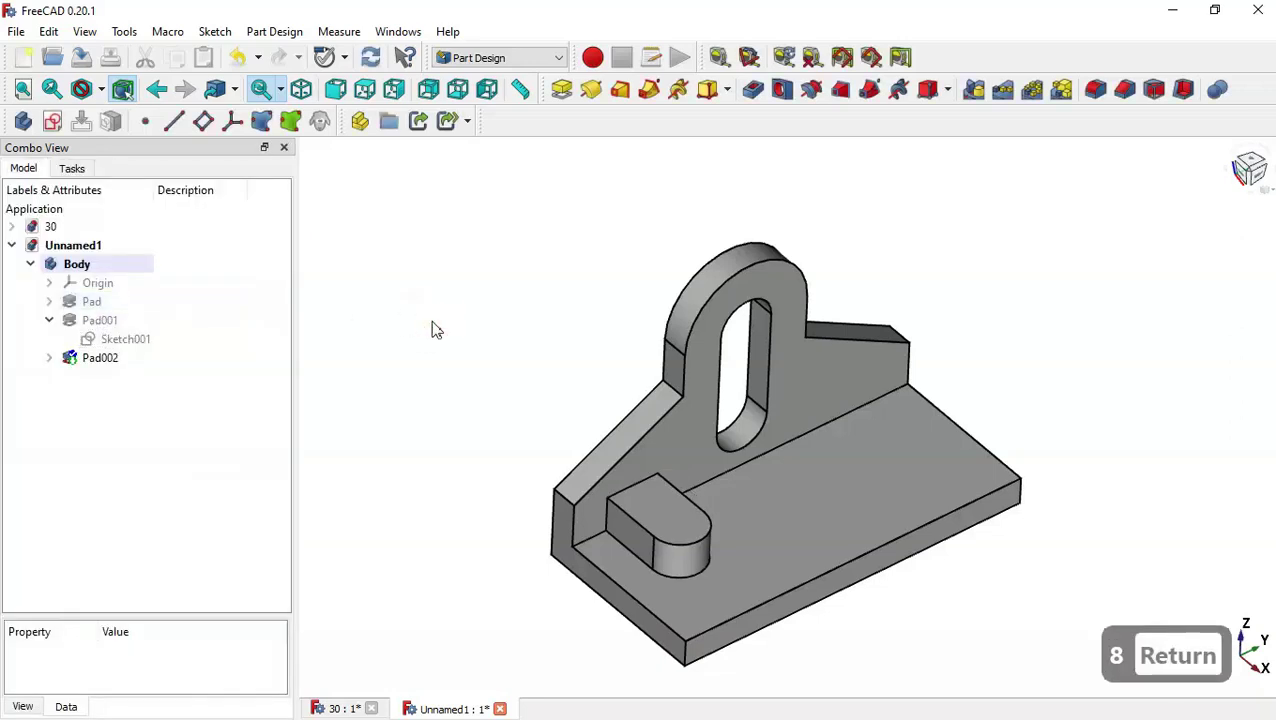
# Create a new sketch on the XZ base plane
pyautogui.click(53, 122)
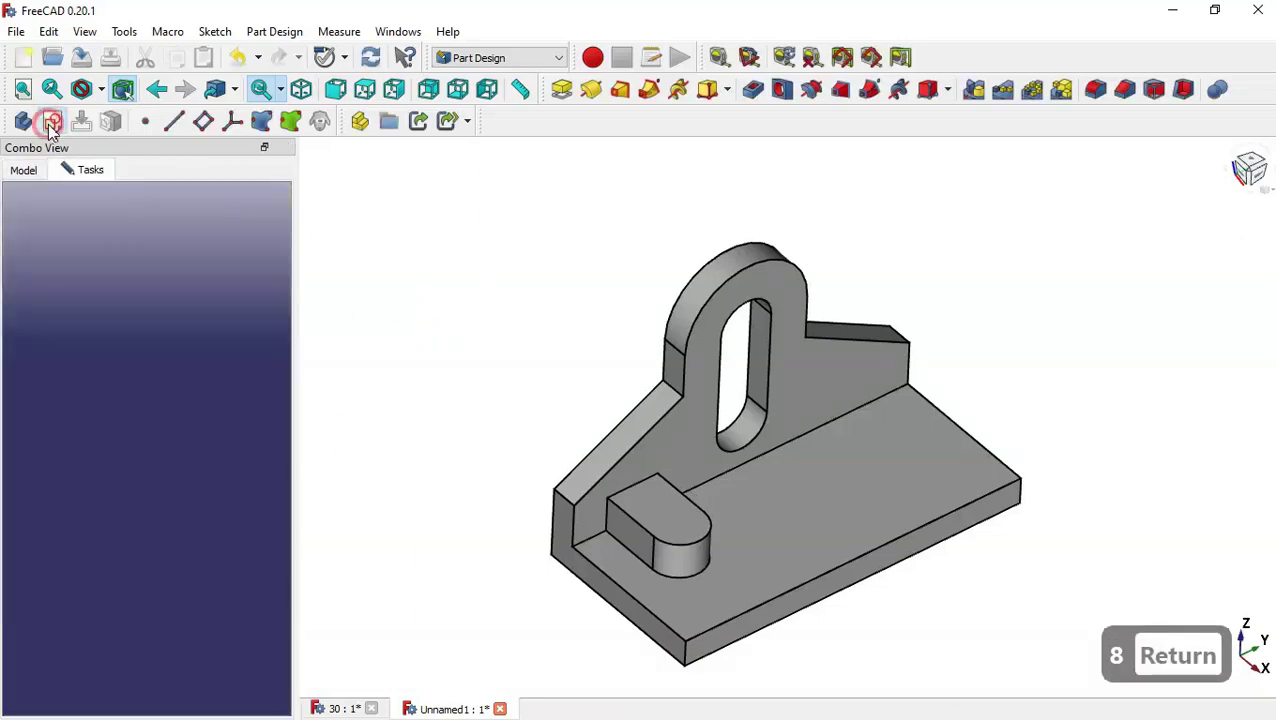
pyautogui.scroll(-3, 600, 396)
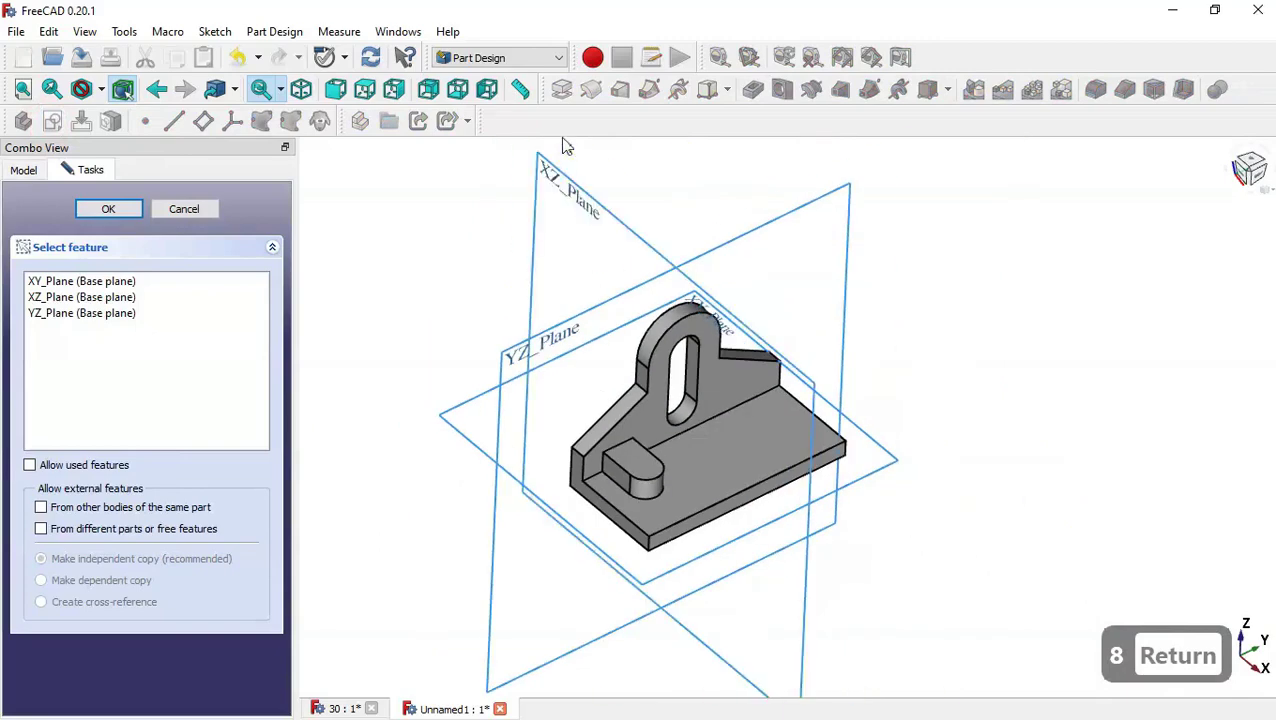
pyautogui.click(570, 193)
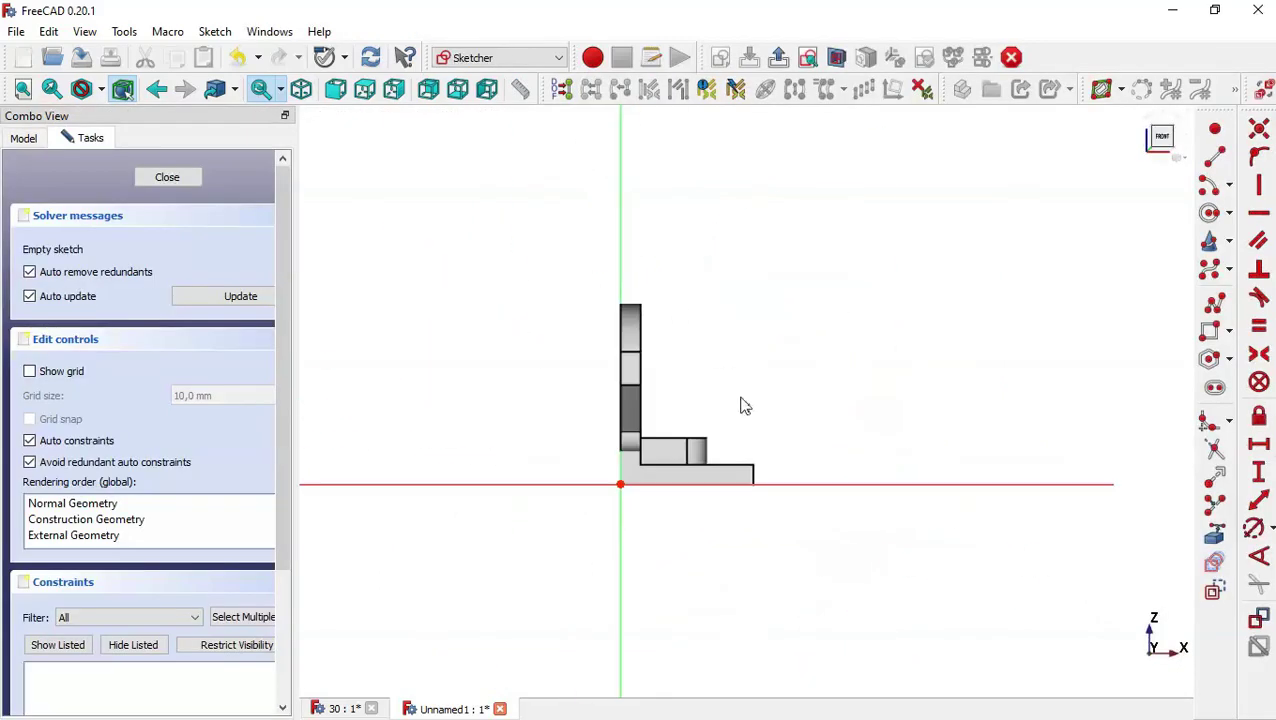
# Sketch an L-shaped polyline above the base plate, with a vertical line about 16 mm and a horizontal line about 22 mm long
pyautogui.scroll(3, 680, 422)
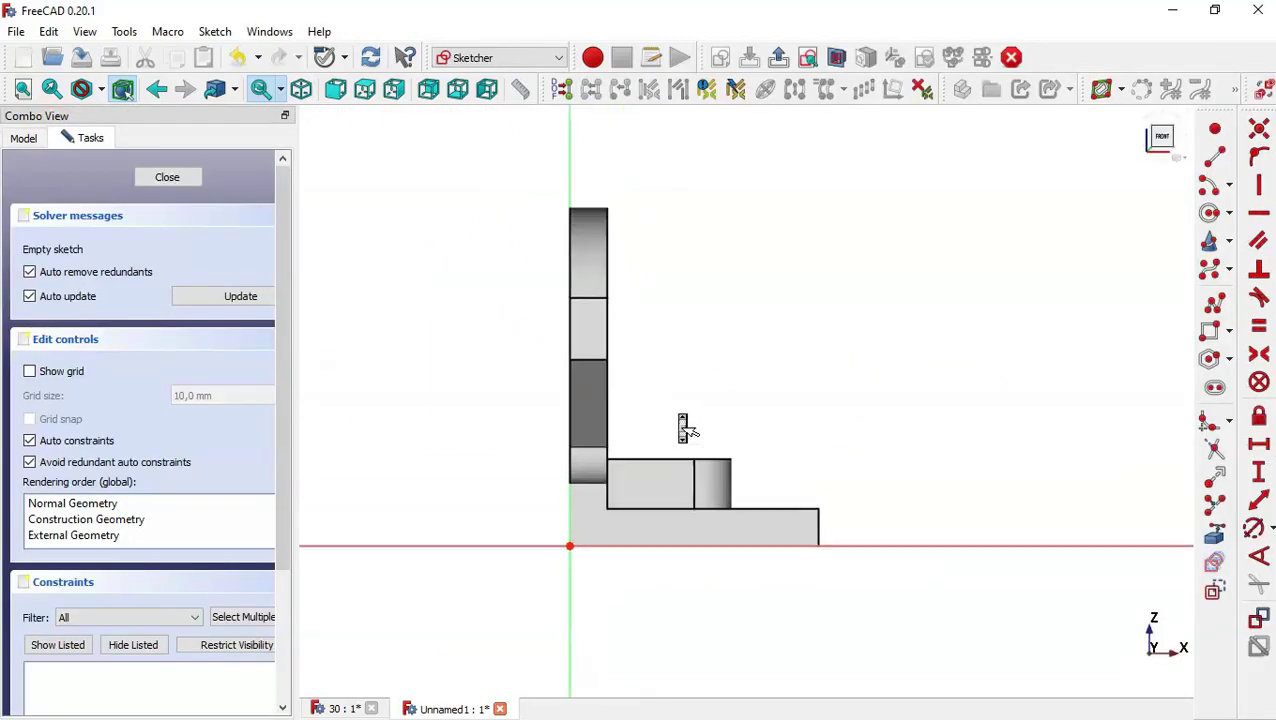
pyautogui.click(1217, 307)
pyautogui.click(688, 327)
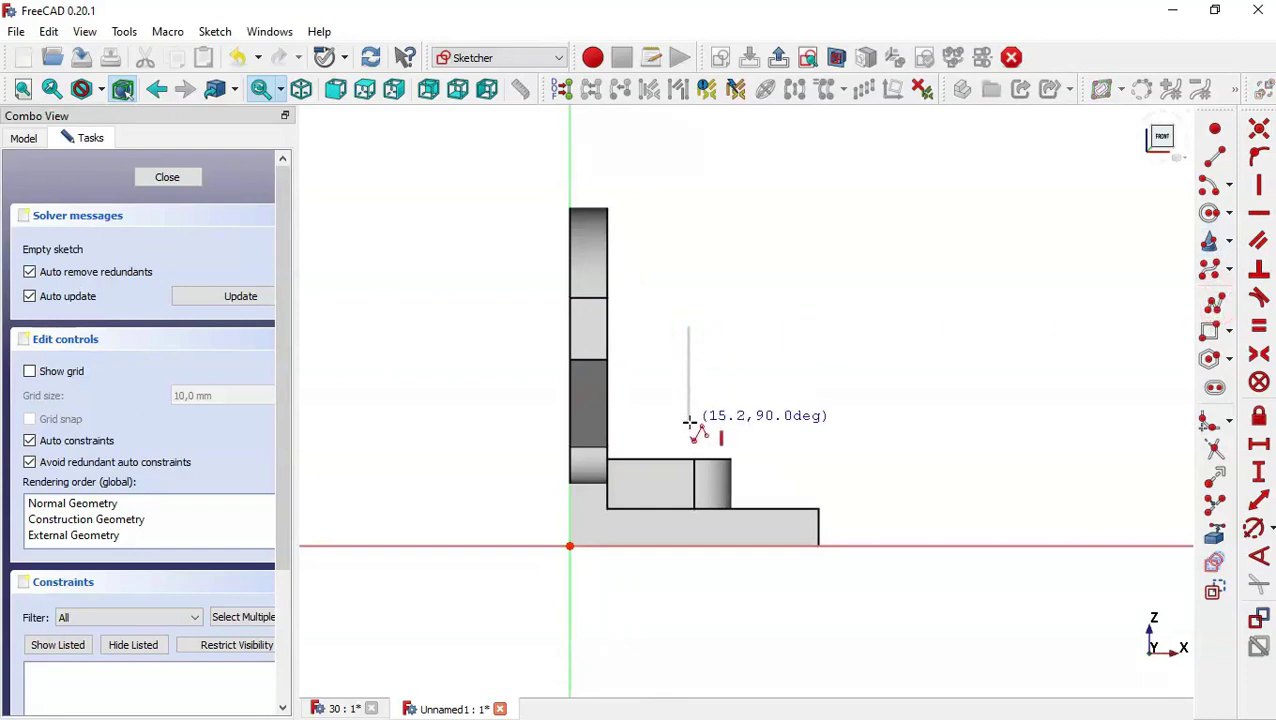
pyautogui.click(688, 428)
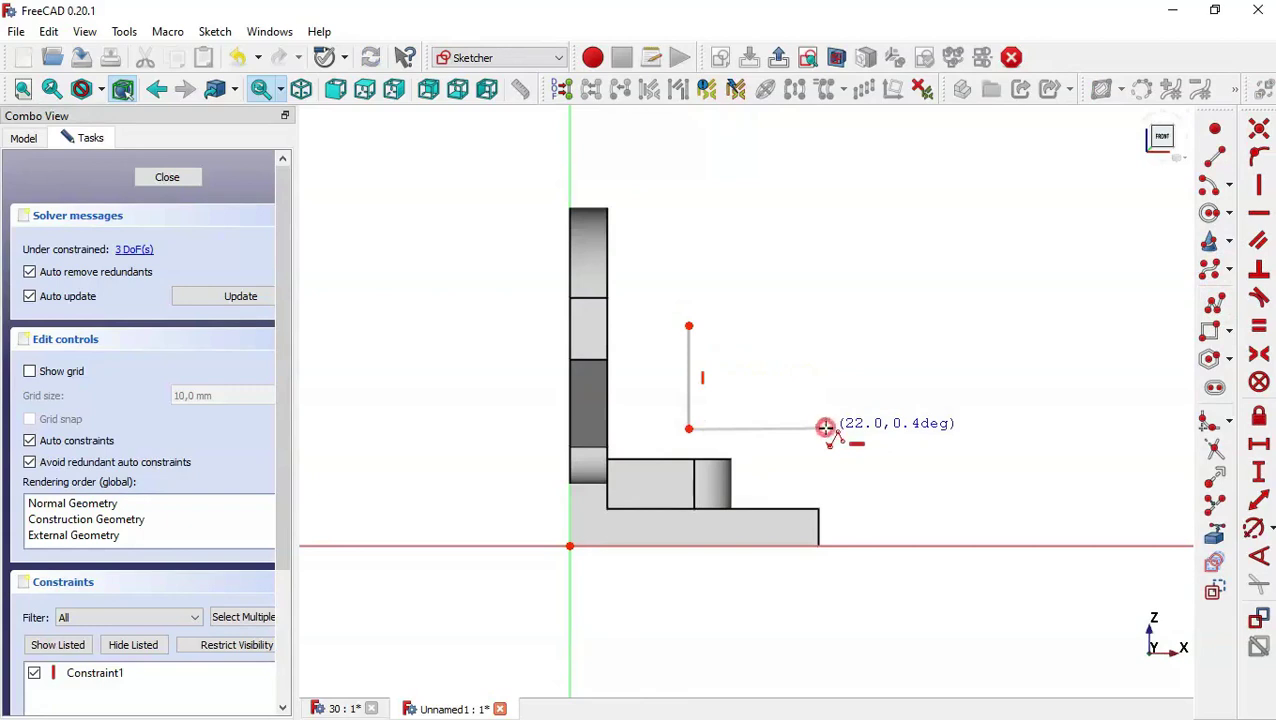
pyautogui.click(825, 428)
pyautogui.press('Escape')
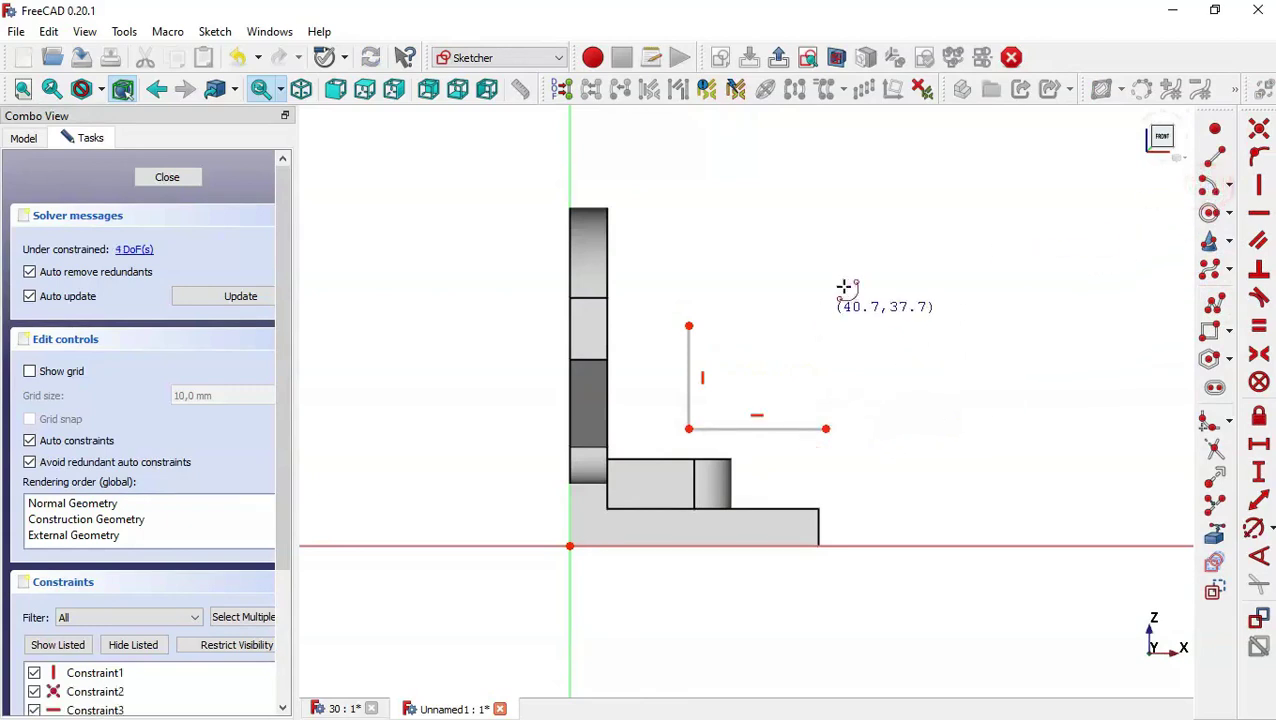
# Close the L-shaped profile with a concave arc between its two free ends, centred above and outside the corner
pyautogui.click(889, 230)
pyautogui.click(690, 323)
pyautogui.click(826, 429)
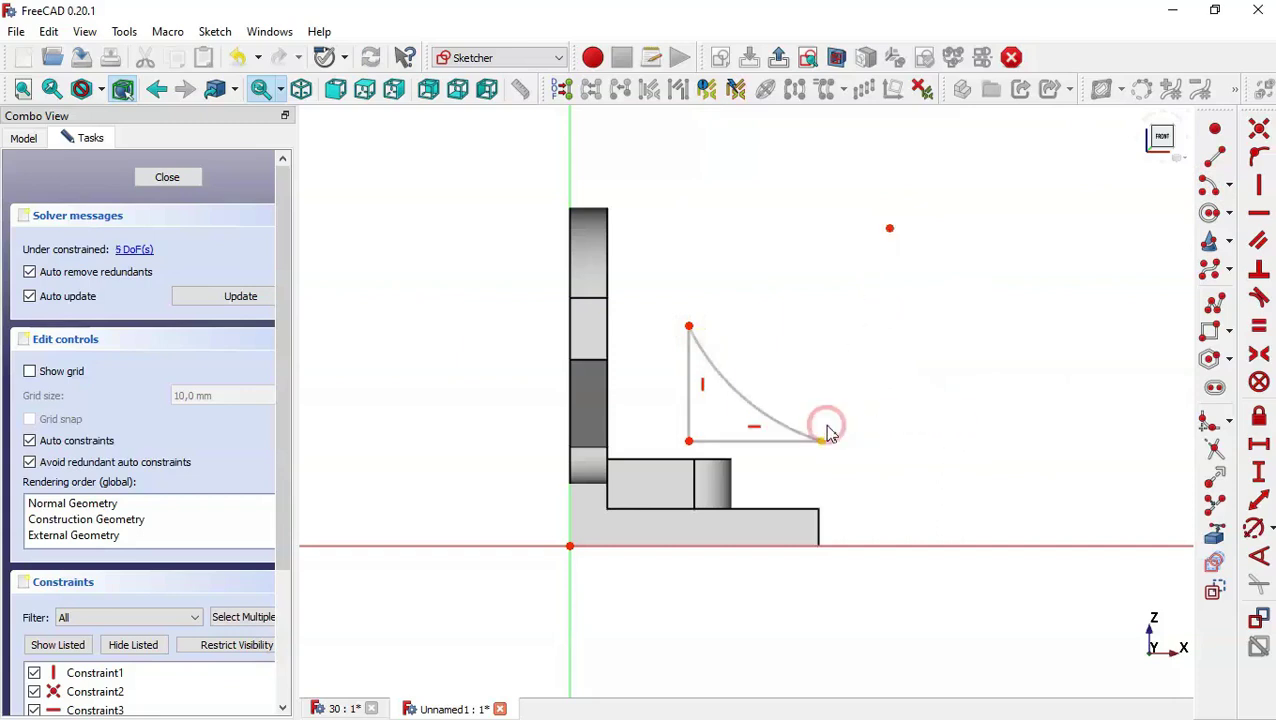
pyautogui.press('Escape')
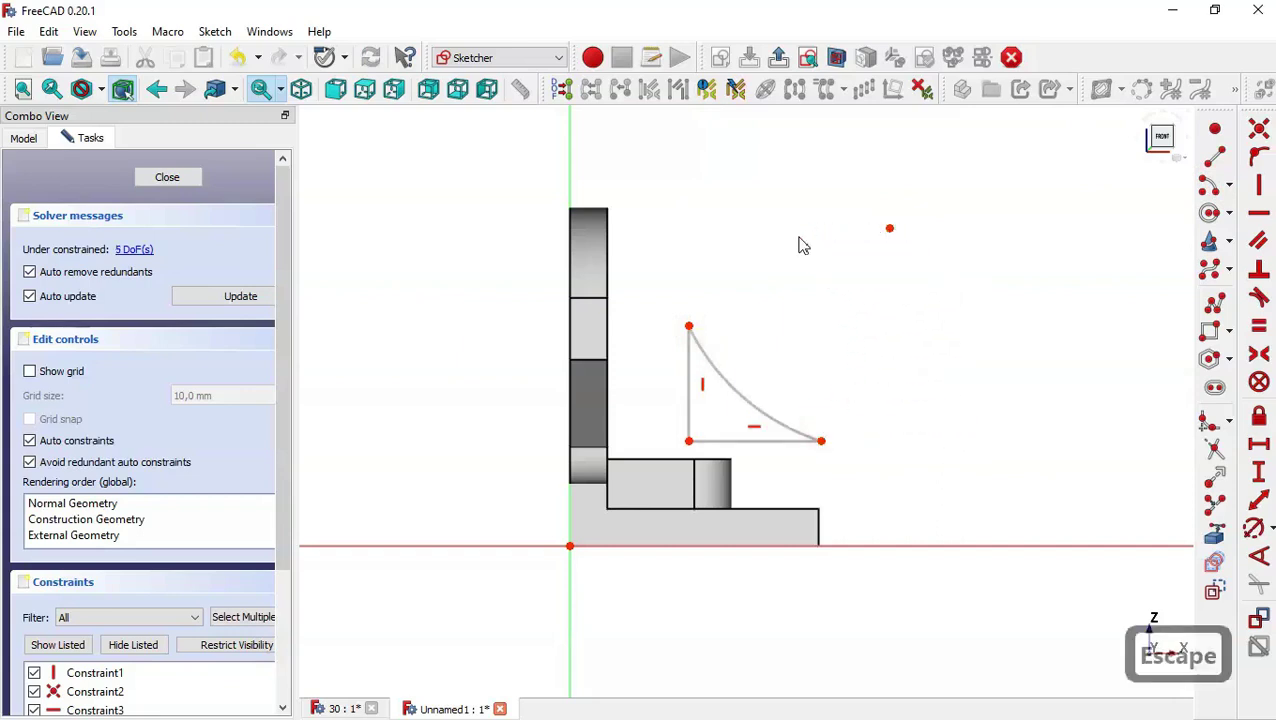
# Project the base plate's short upper side edge and the back plate's short vertical edge as external geometry, then section the view at the sketch plane
pyautogui.click(302, 91)
pyautogui.scroll(-2, 950, 405)
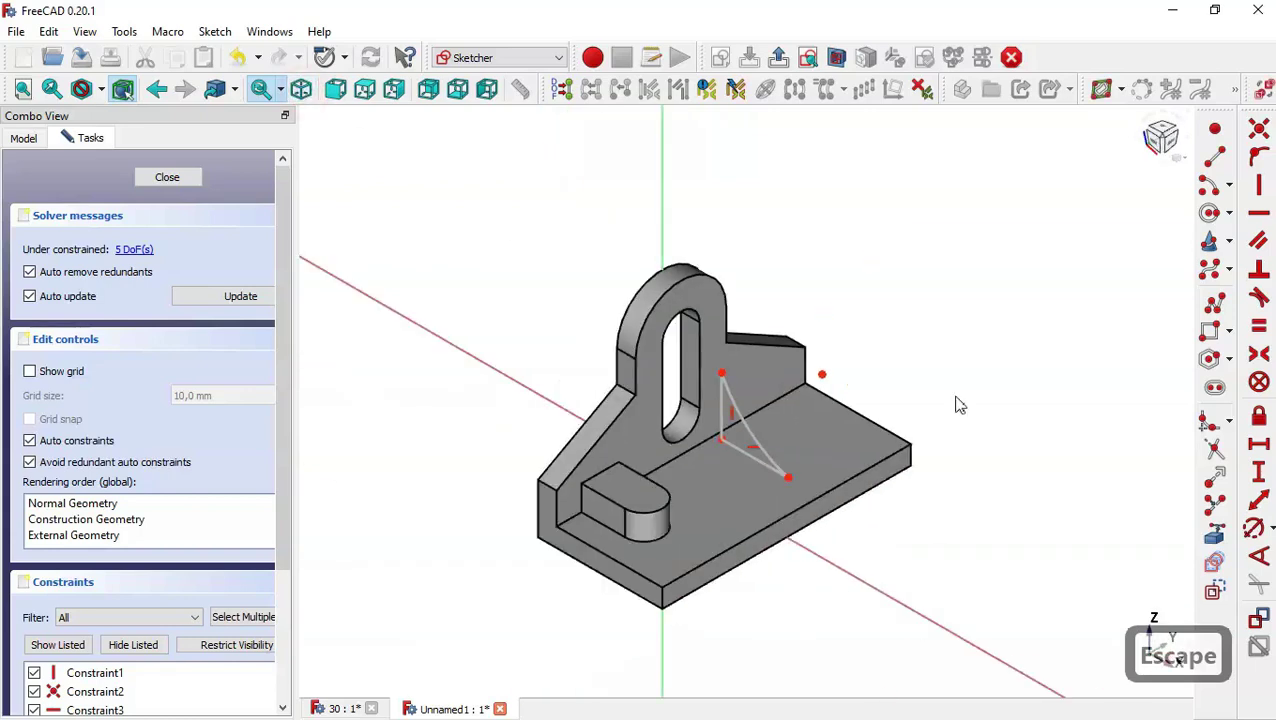
pyautogui.scroll(1, 809, 447)
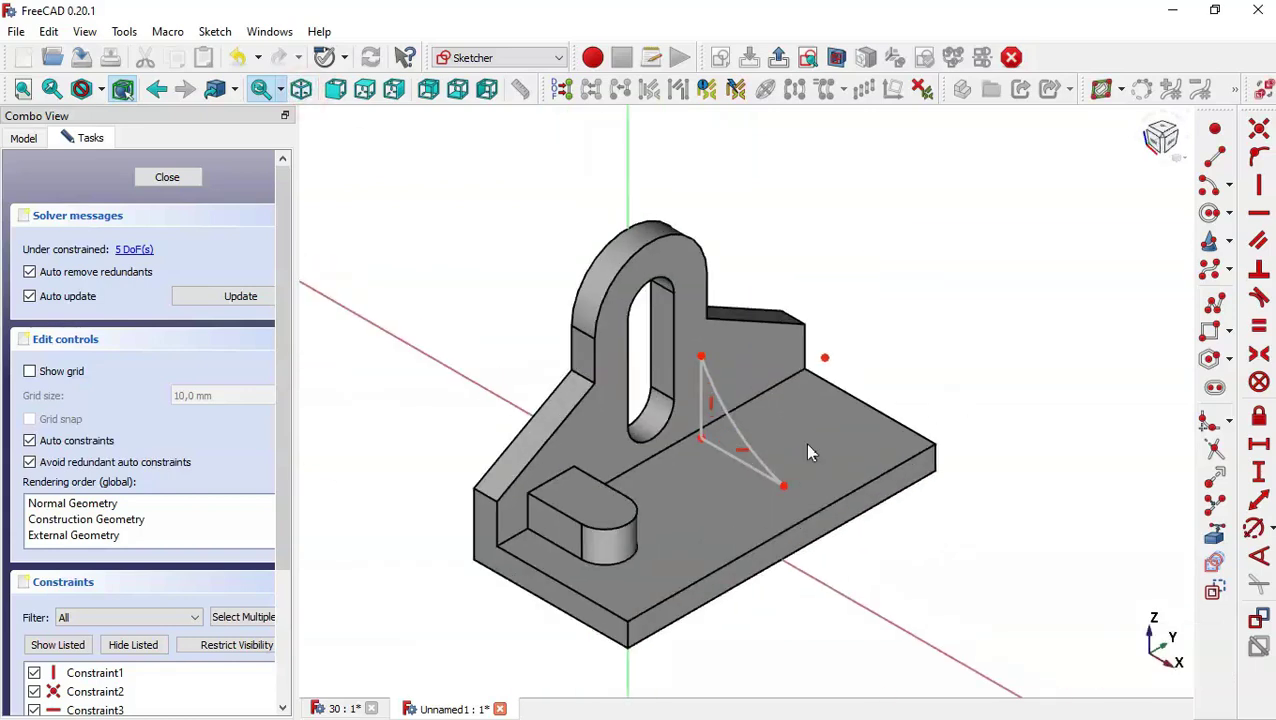
pyautogui.click(1215, 535)
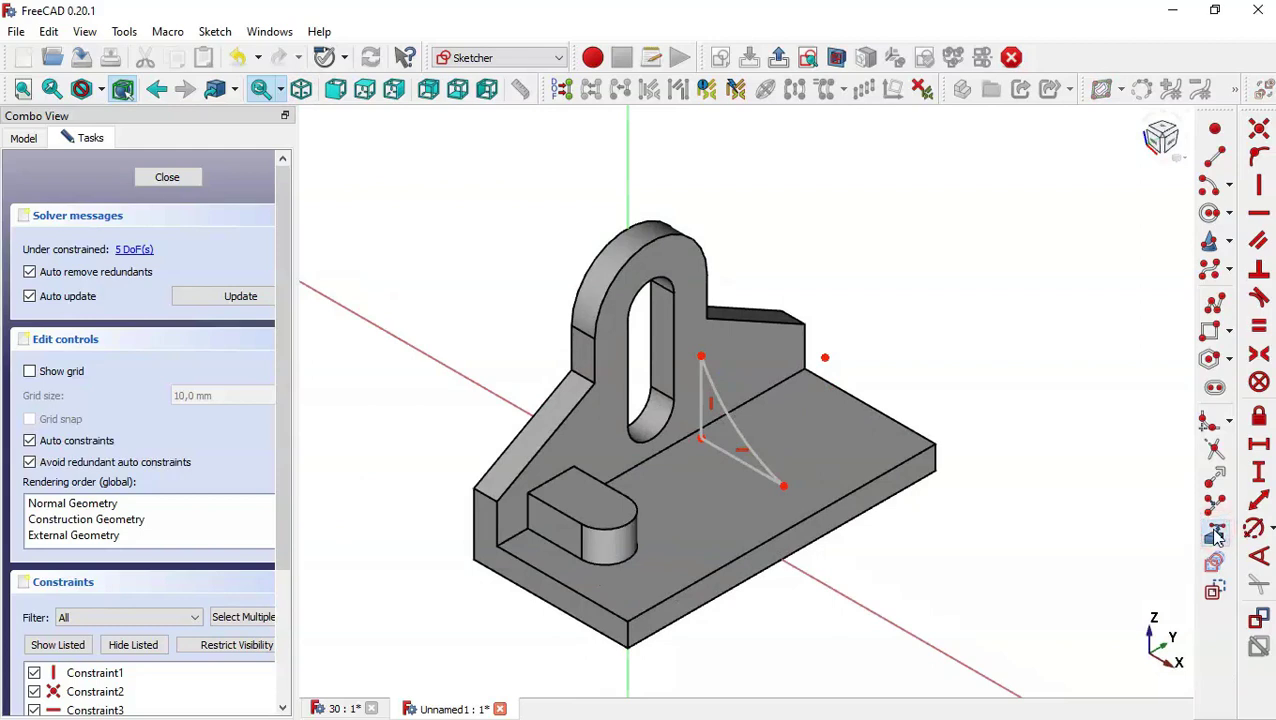
pyautogui.click(595, 601)
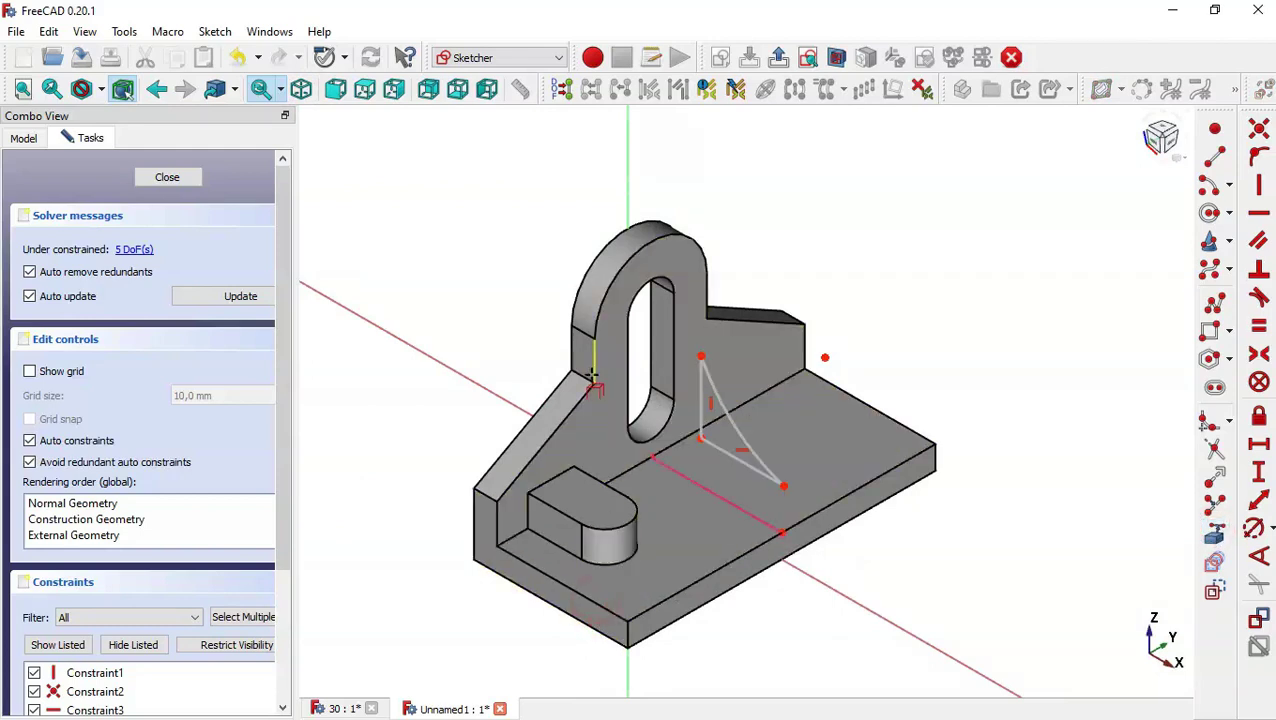
pyautogui.click(590, 386)
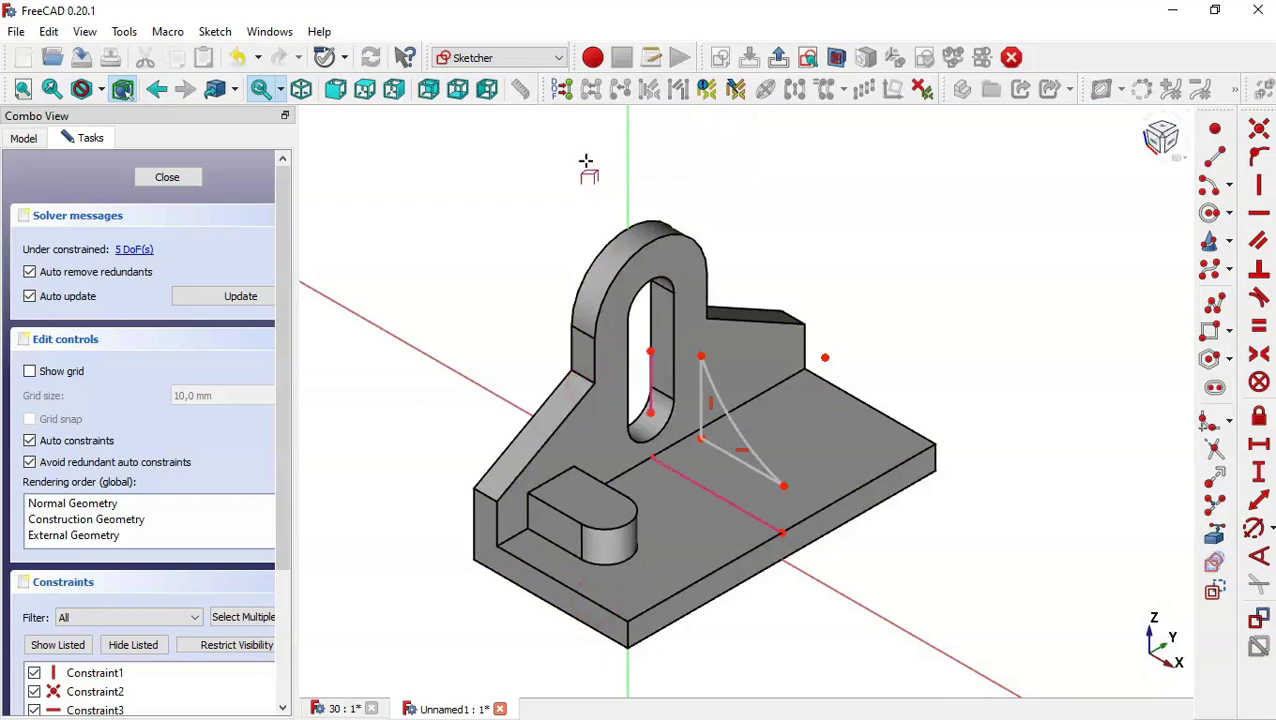
pyautogui.click(837, 58)
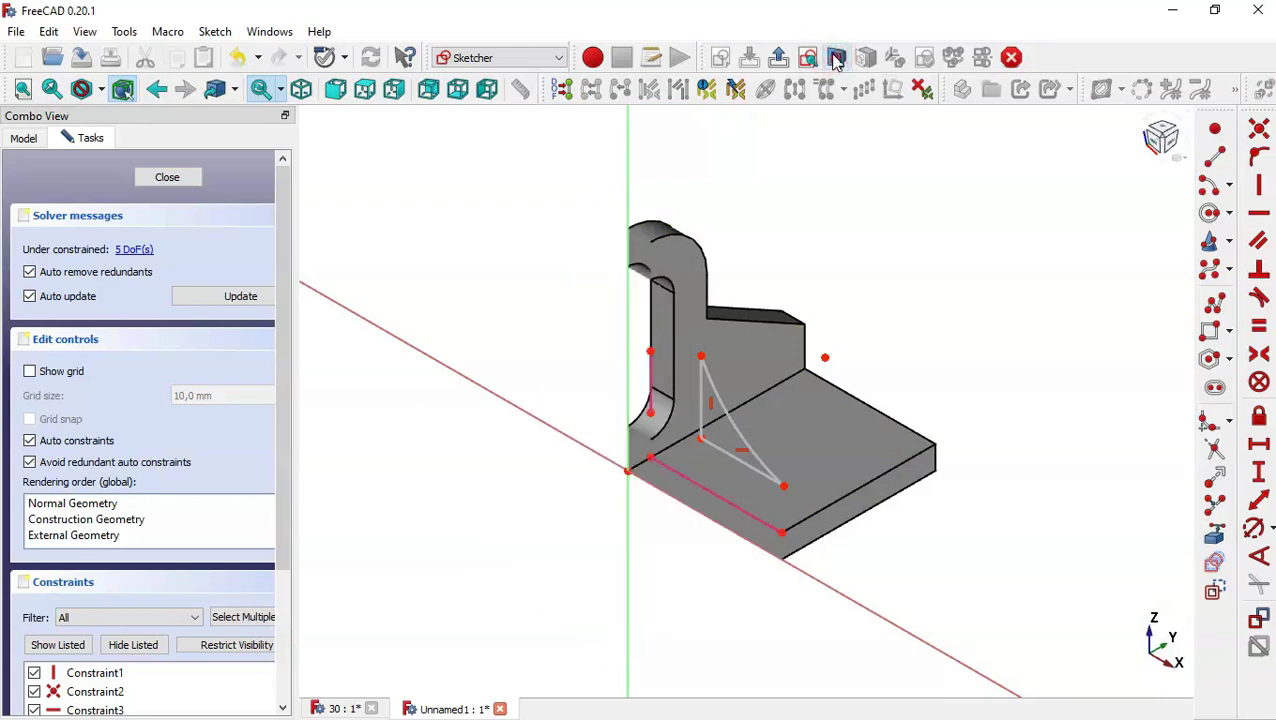
pyautogui.press('Escape')
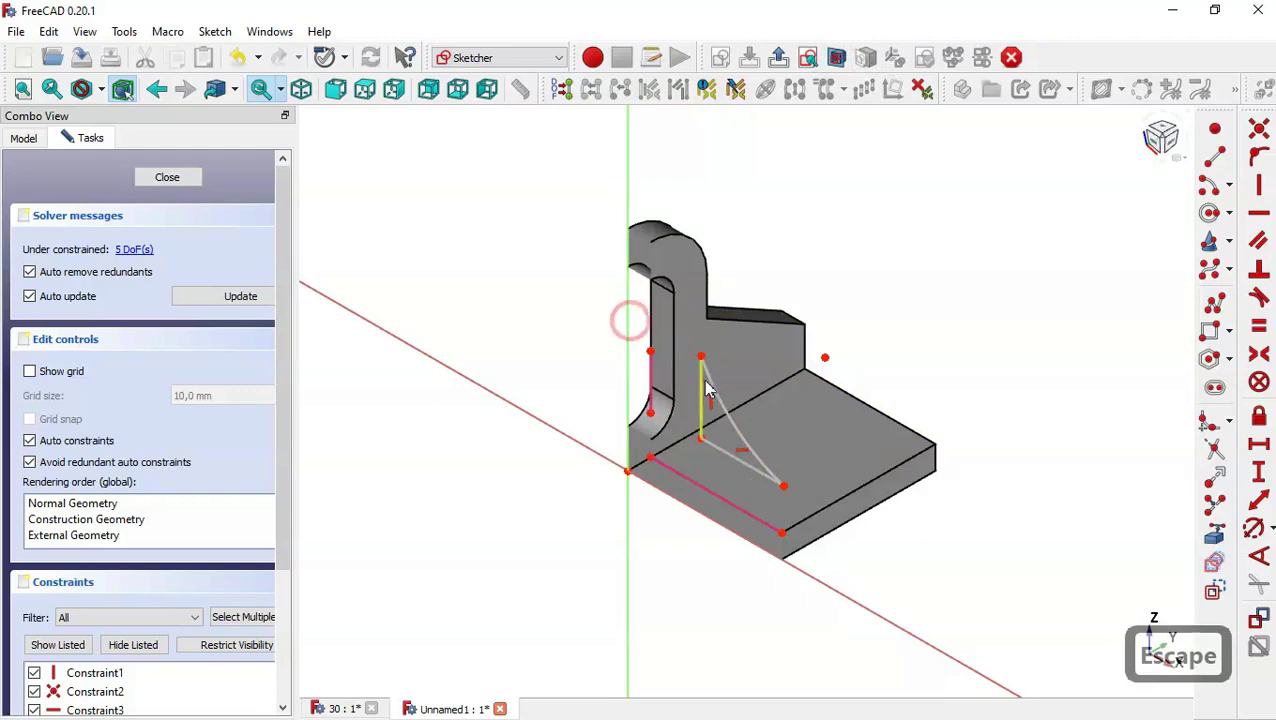
# Make the rib profile's upper corner coincident with the projected back-plate edge's upper end and its lower corner with the base edge's inner end
pyautogui.moveTo(610, 320); pyautogui.dragTo(746, 384)
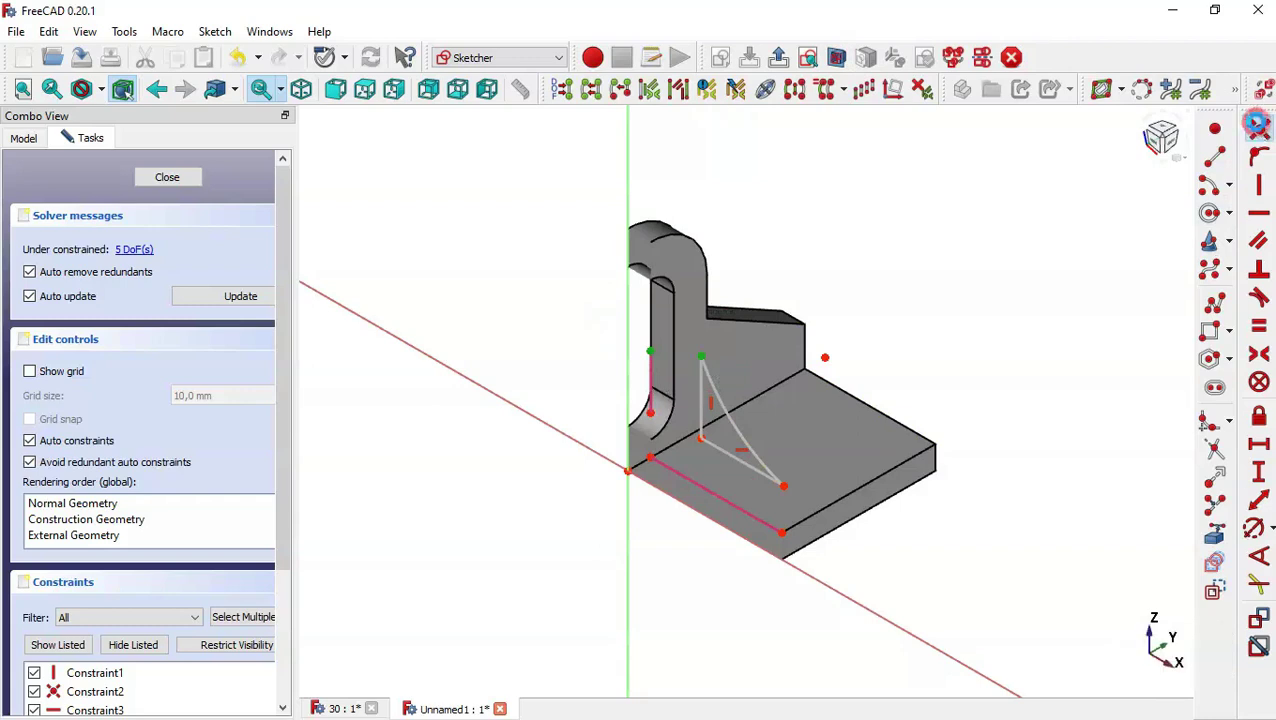
pyautogui.click(1258, 127)
pyautogui.click(649, 464)
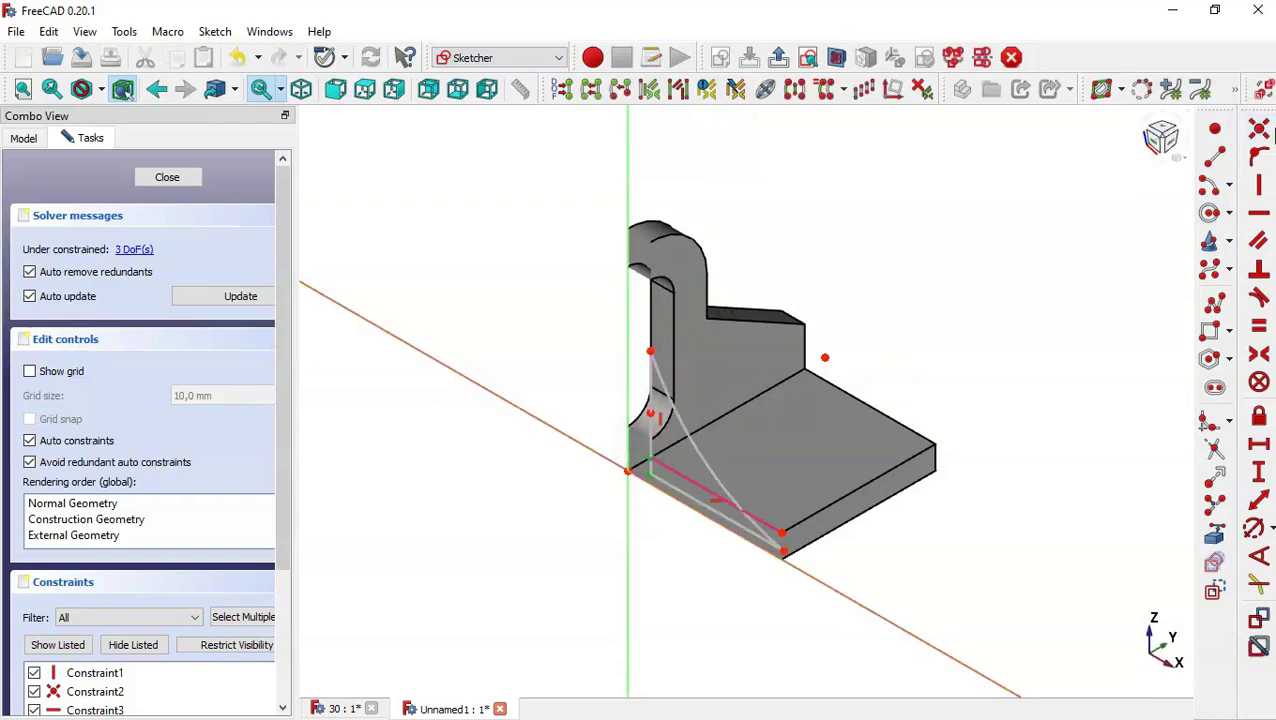
pyautogui.click(1260, 133)
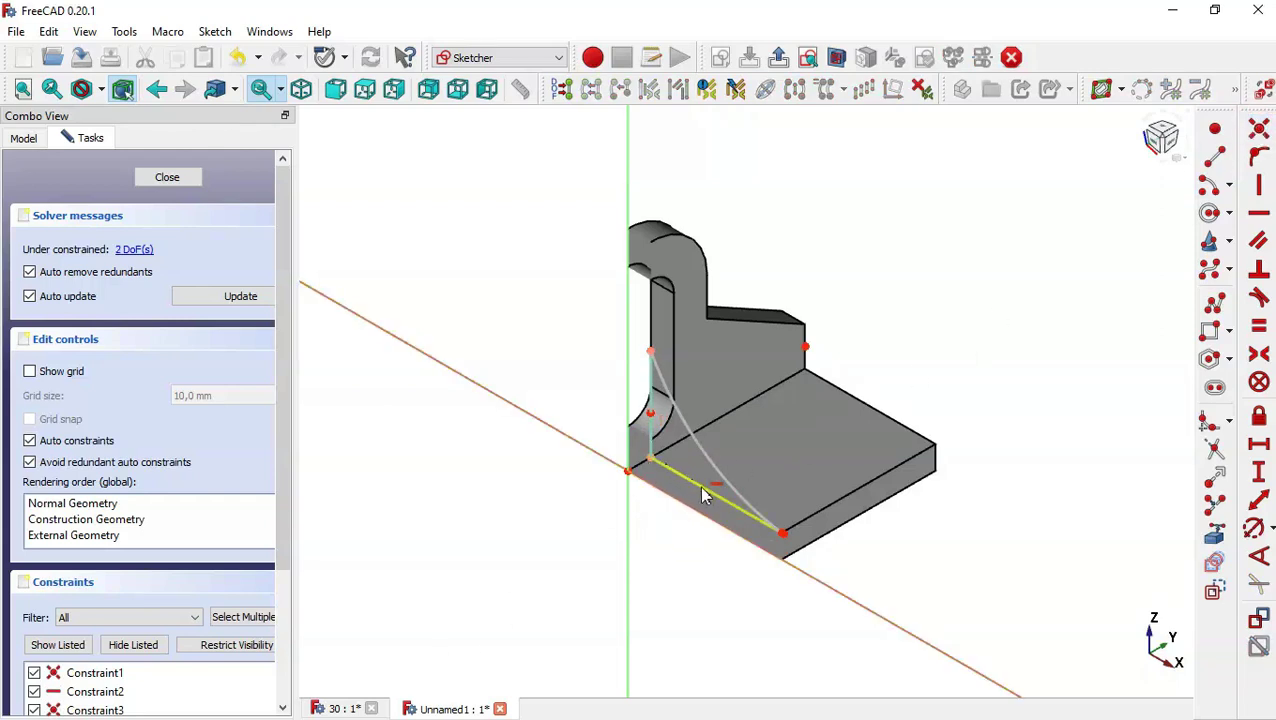
# Check the rib dimensions on the reference part and constrain the rib arc's radius to 45 mm
pyautogui.click(346, 710)
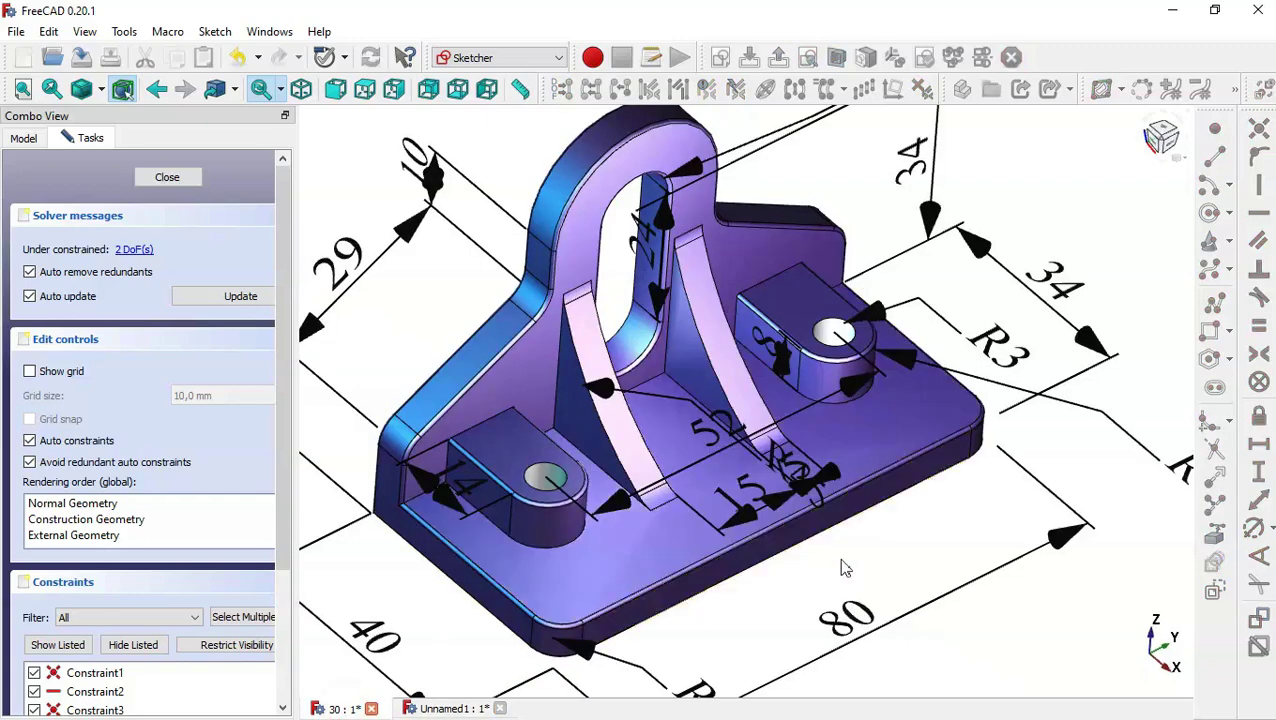
pyautogui.press('Home')
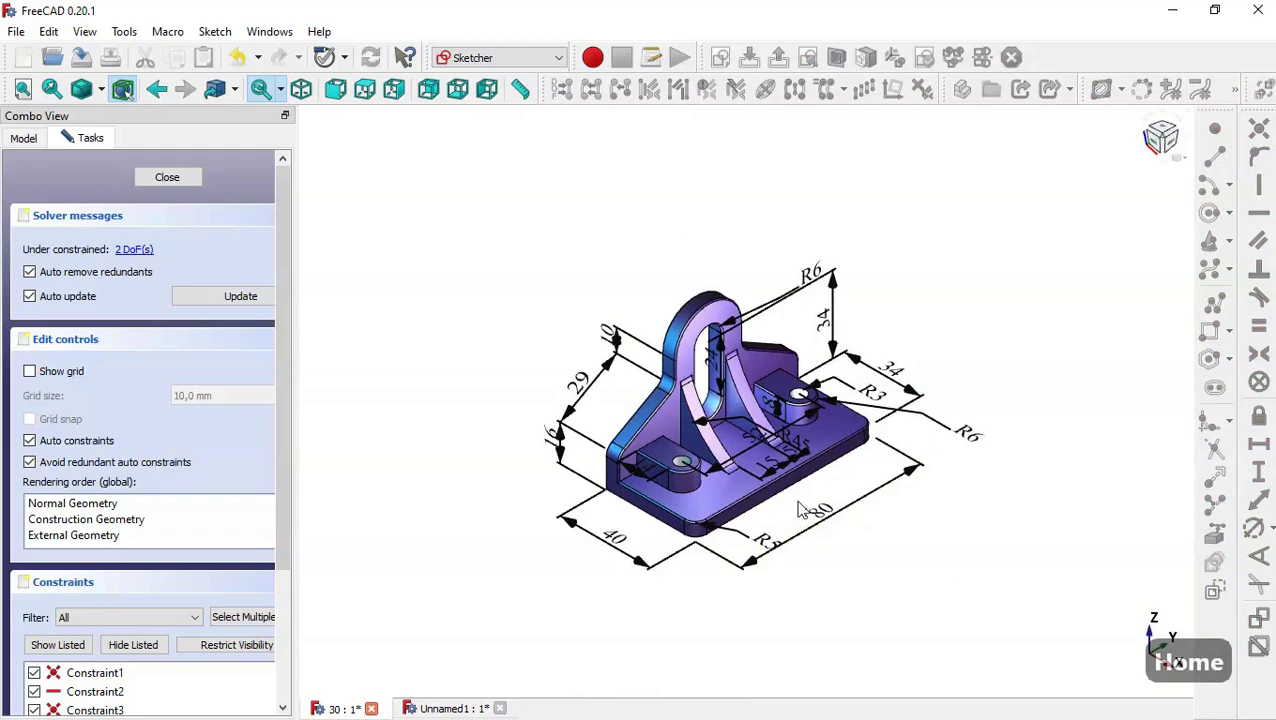
pyautogui.scroll(2, 803, 515)
pyautogui.scroll(1, 803, 515)
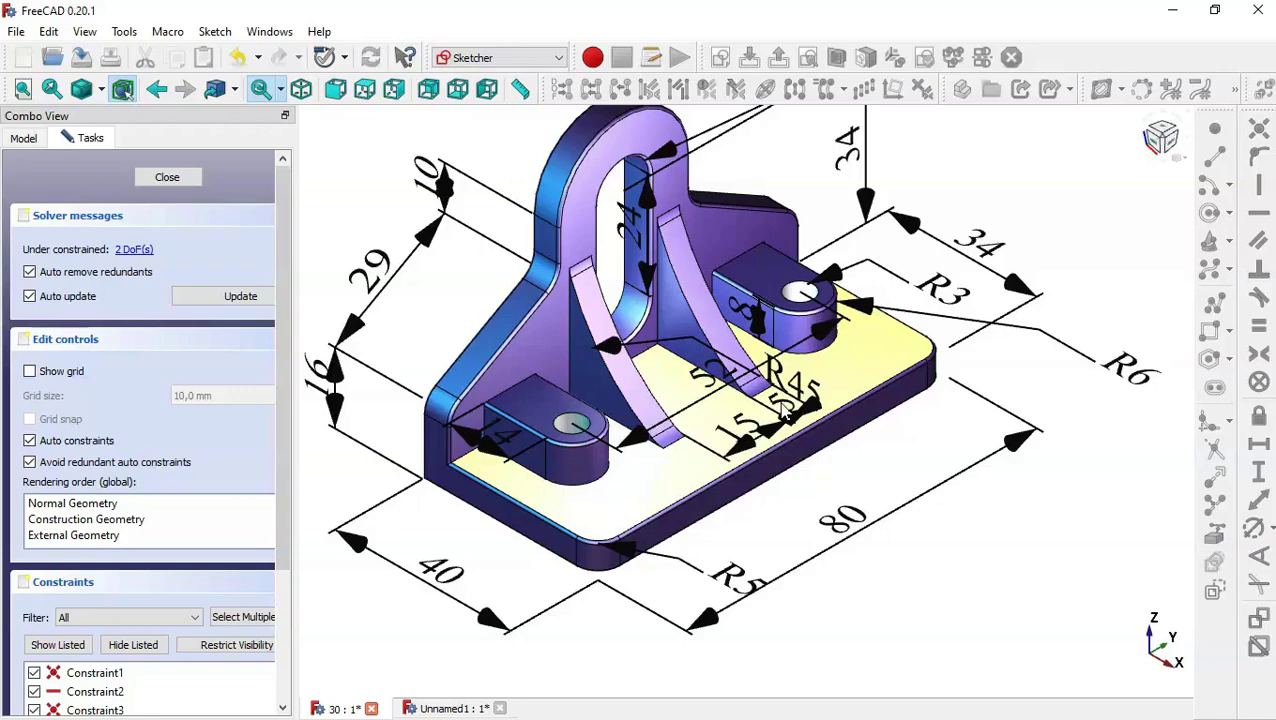
pyautogui.moveTo(789, 508); pyautogui.dragTo(620, 400, button='middle')
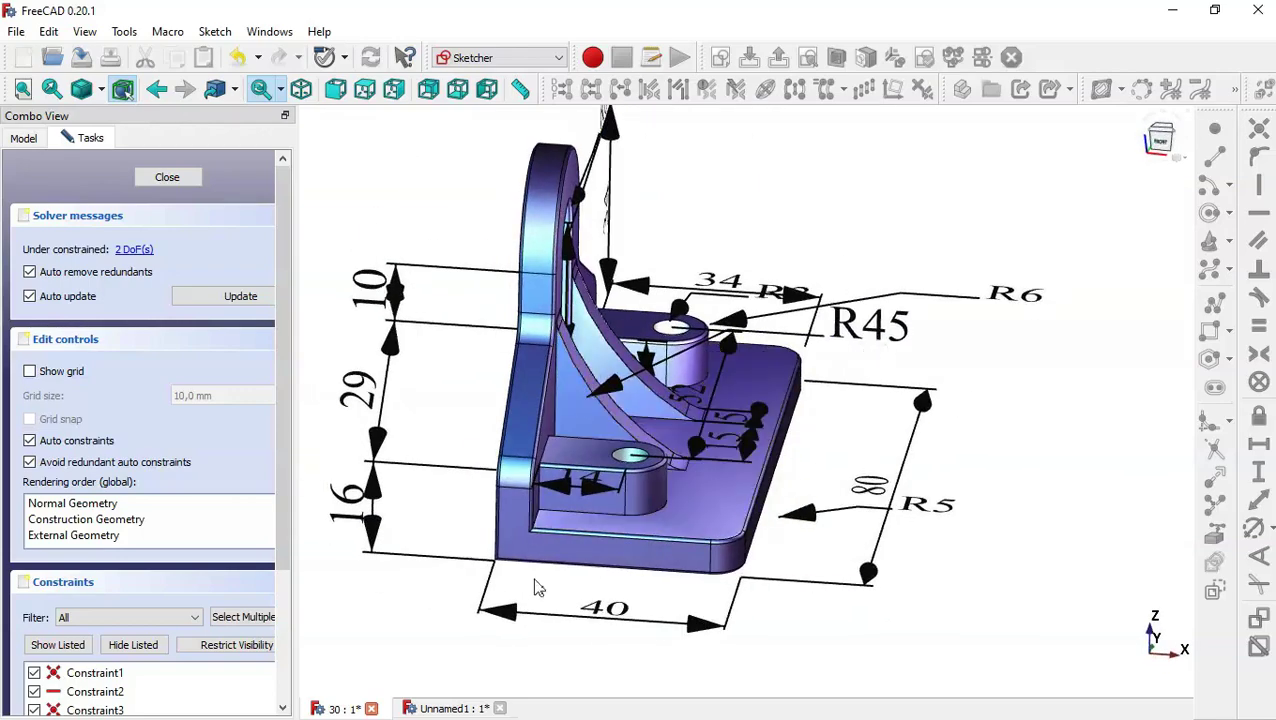
pyautogui.click(452, 708)
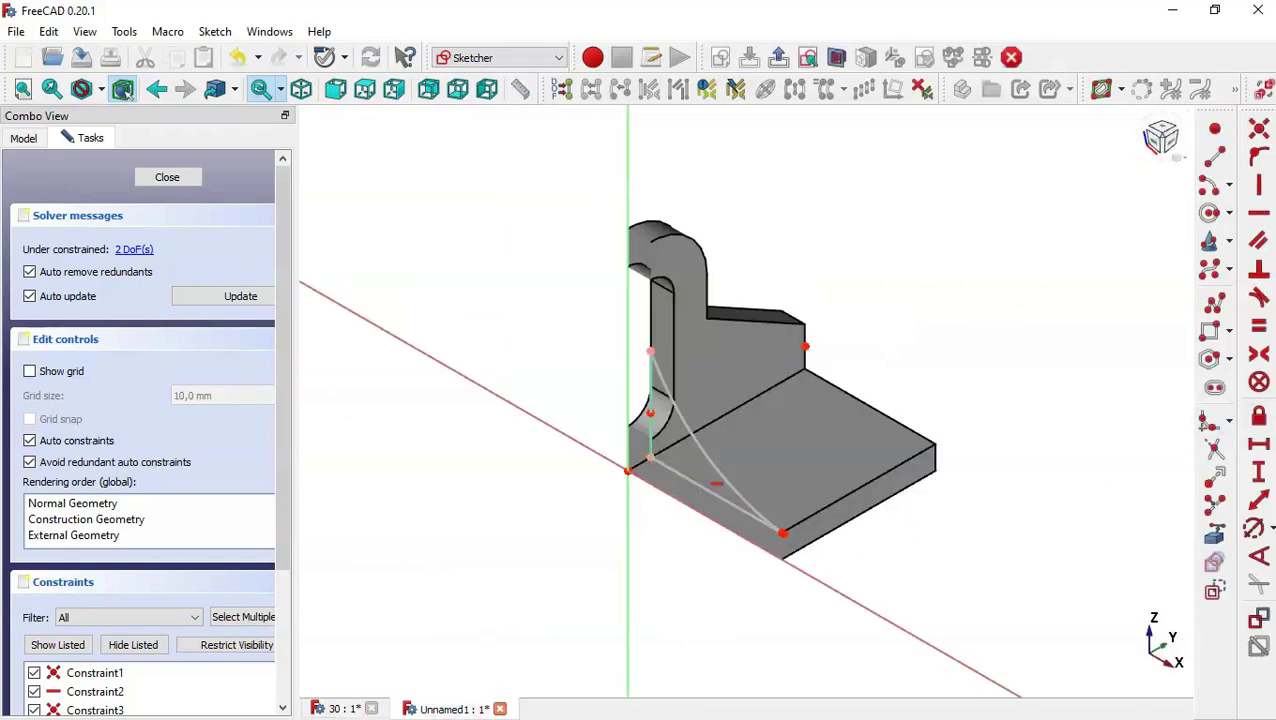
pyautogui.click(1253, 527)
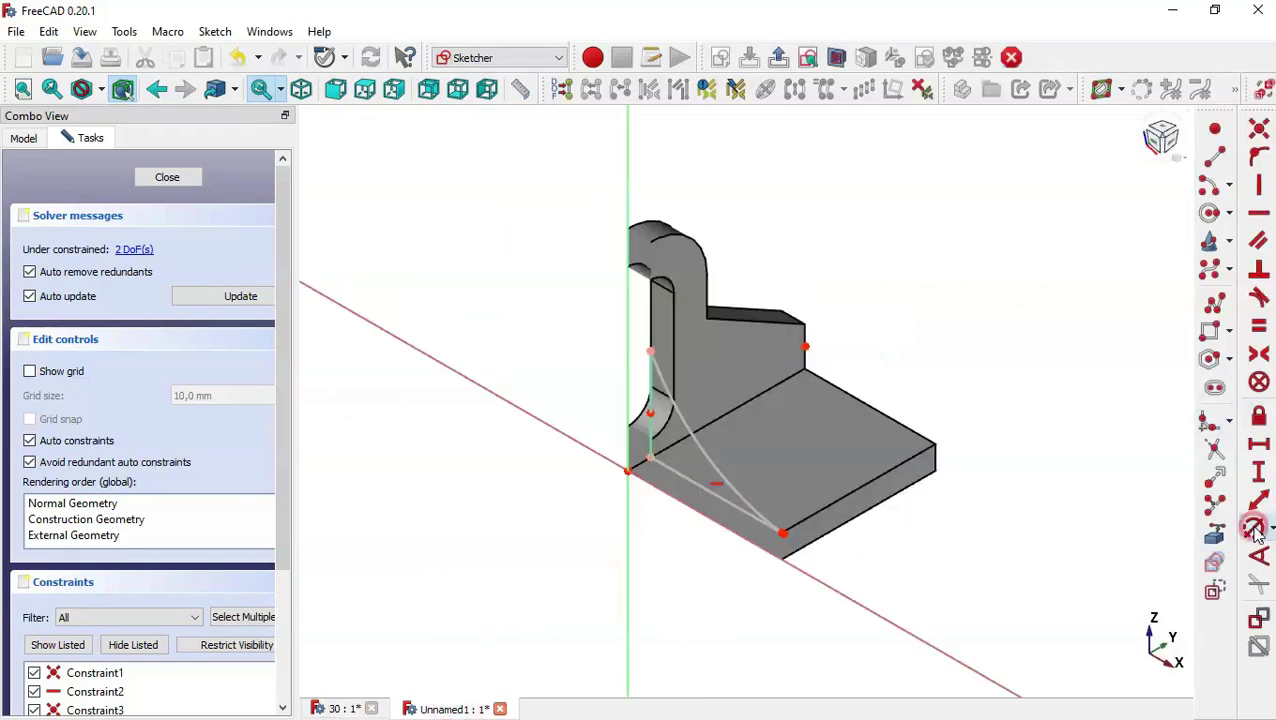
pyautogui.click(697, 436)
pyautogui.write('45')
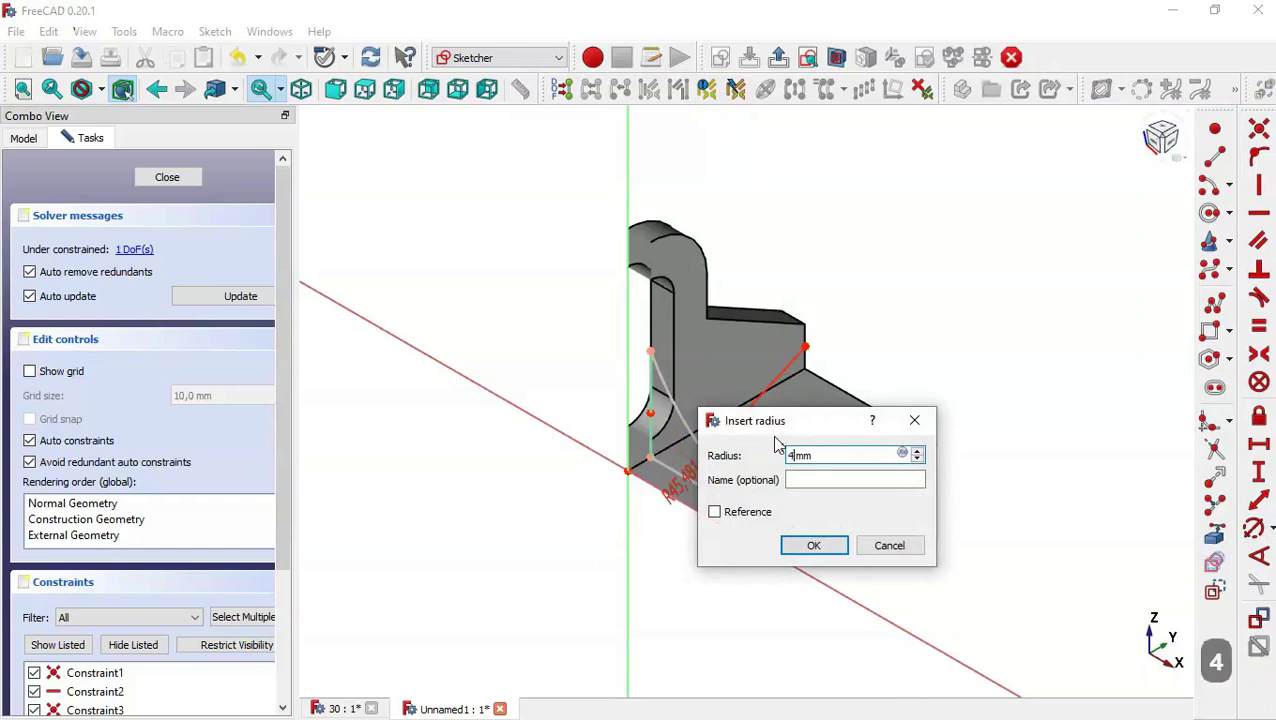
pyautogui.press('Return')
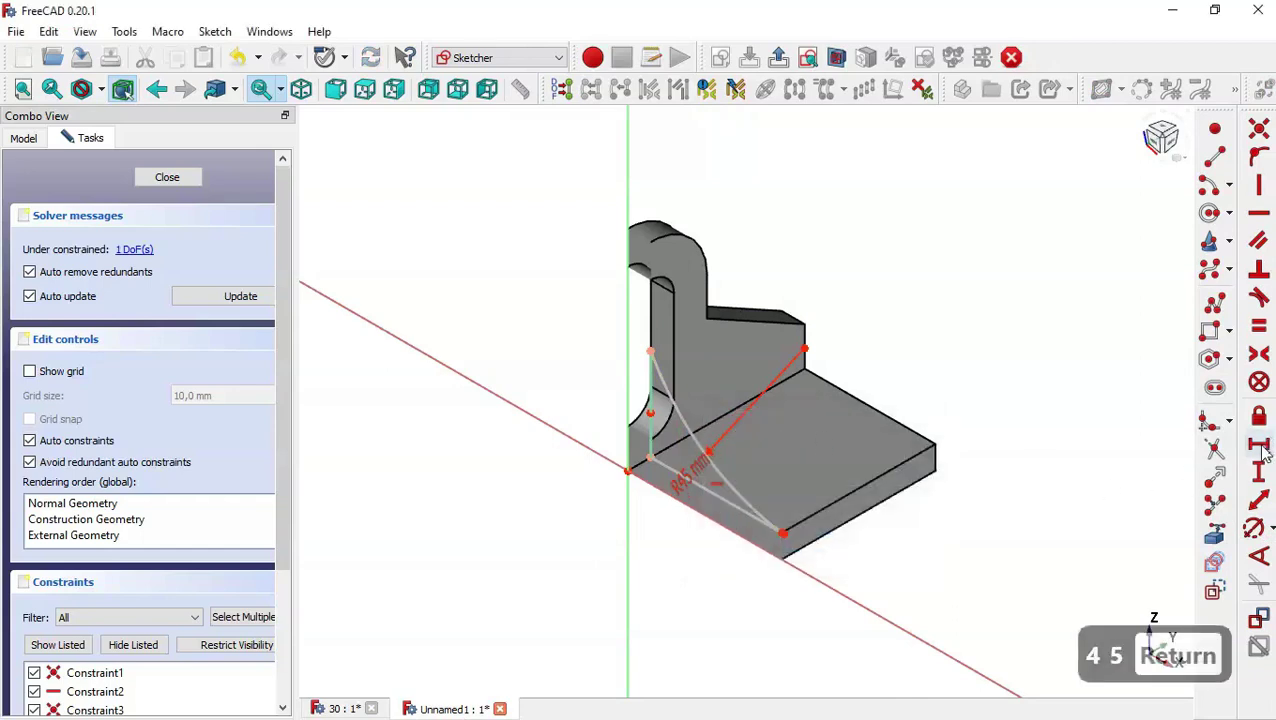
# Constrain the rib profile's bottom line to a horizontal length of 20 mm
pyautogui.click(1262, 448)
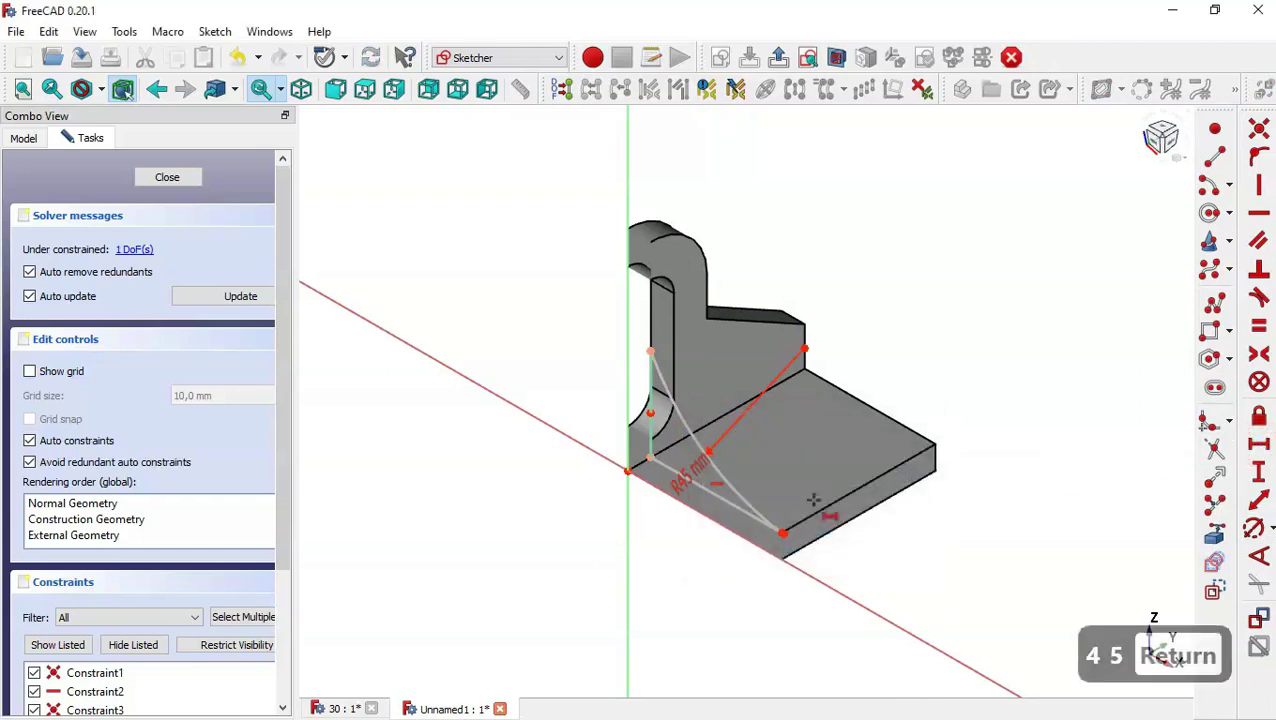
pyautogui.click(727, 500)
pyautogui.write('20')
pyautogui.press('Return')
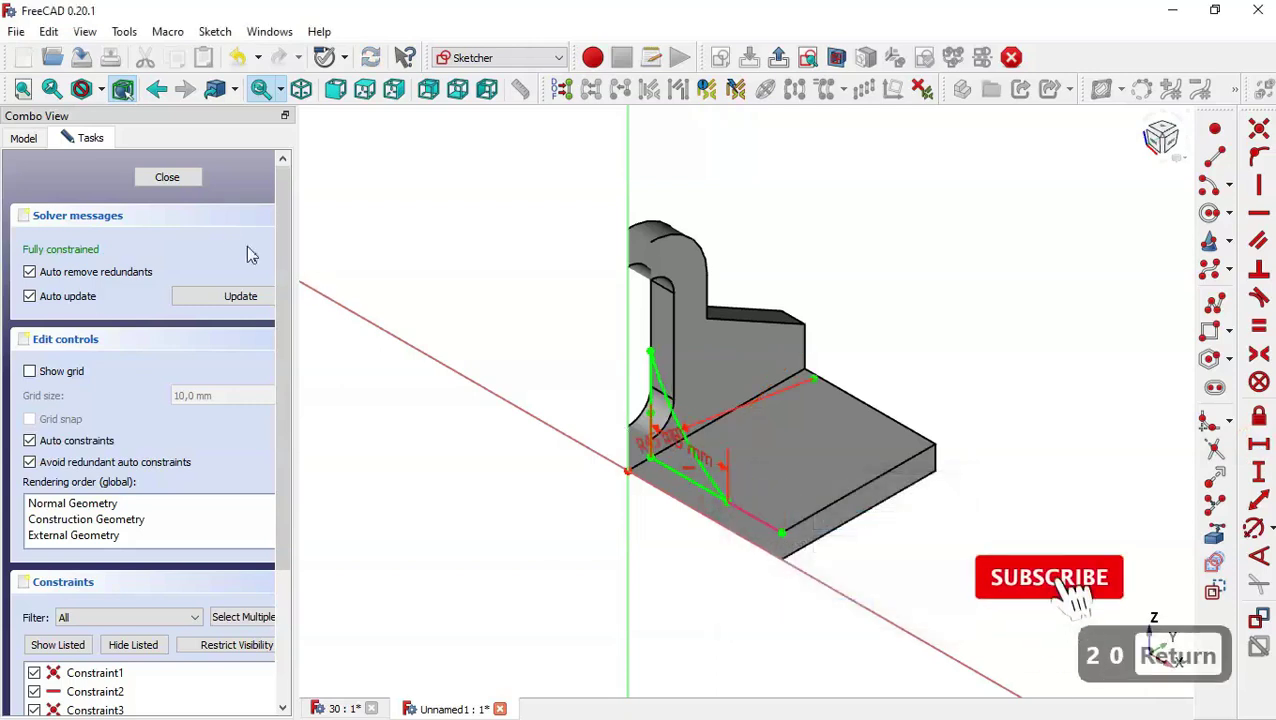
# Close the rib sketch and set its attachment offset in the z-direction to 7.5 mm
pyautogui.click(180, 178)
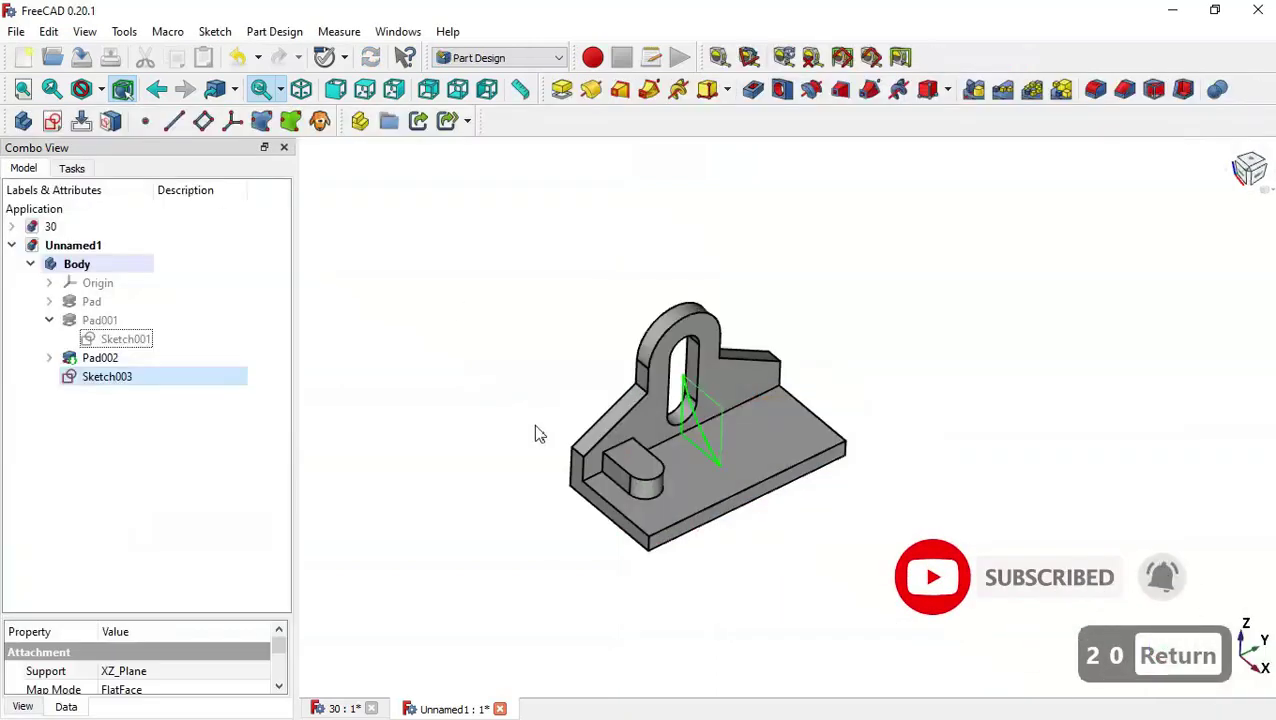
pyautogui.scroll(1, 533, 424)
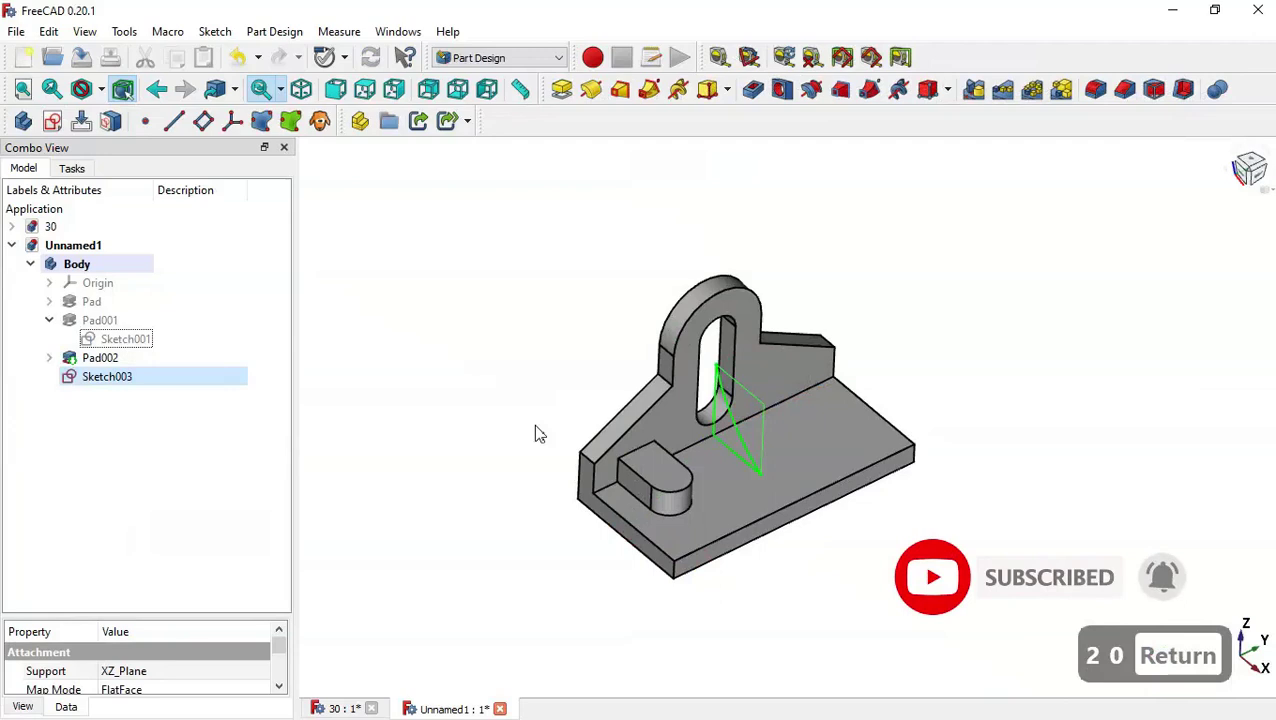
pyautogui.rightClick(213, 387)
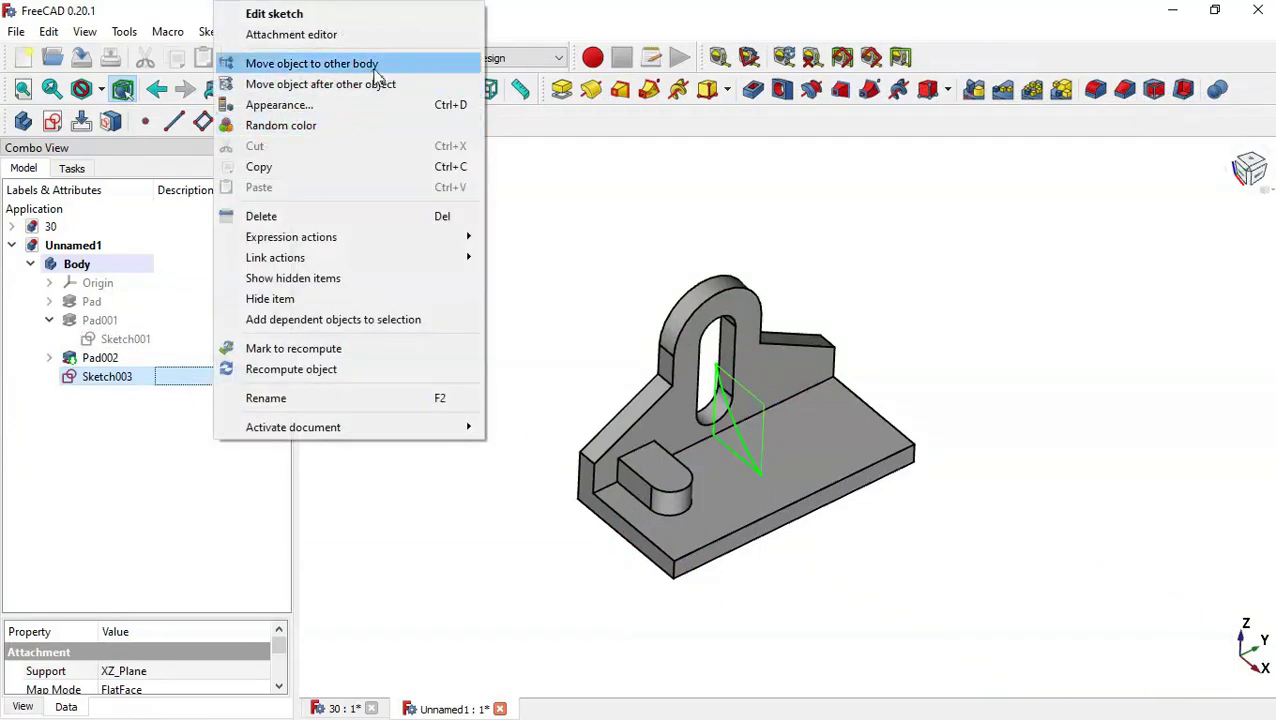
pyautogui.click(396, 34)
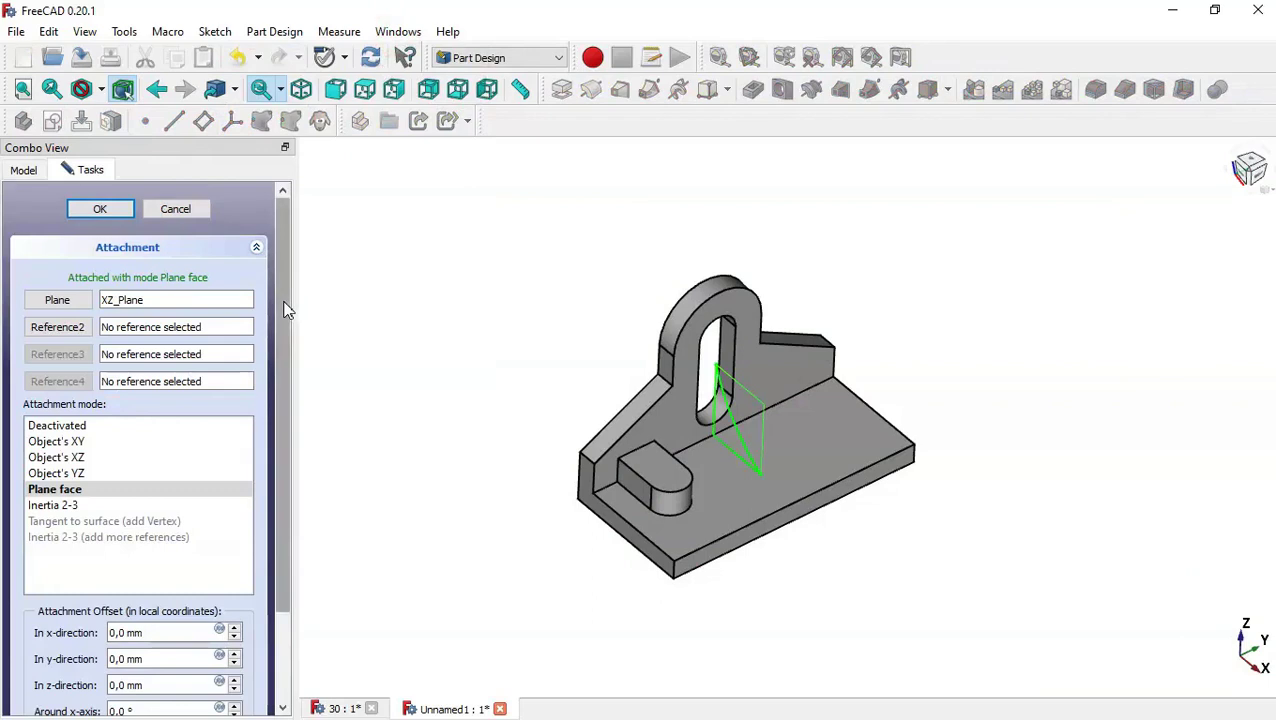
pyautogui.moveTo(285, 307); pyautogui.dragTo(296, 489)
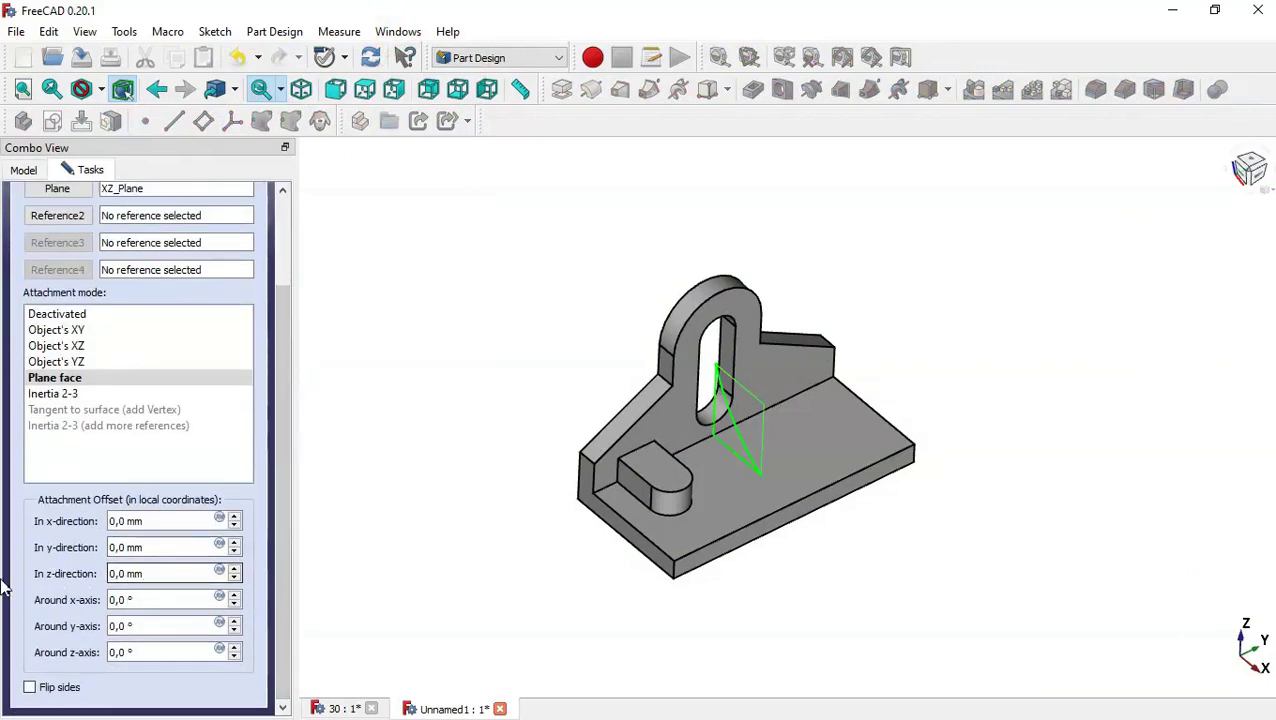
pyautogui.click(160, 575)
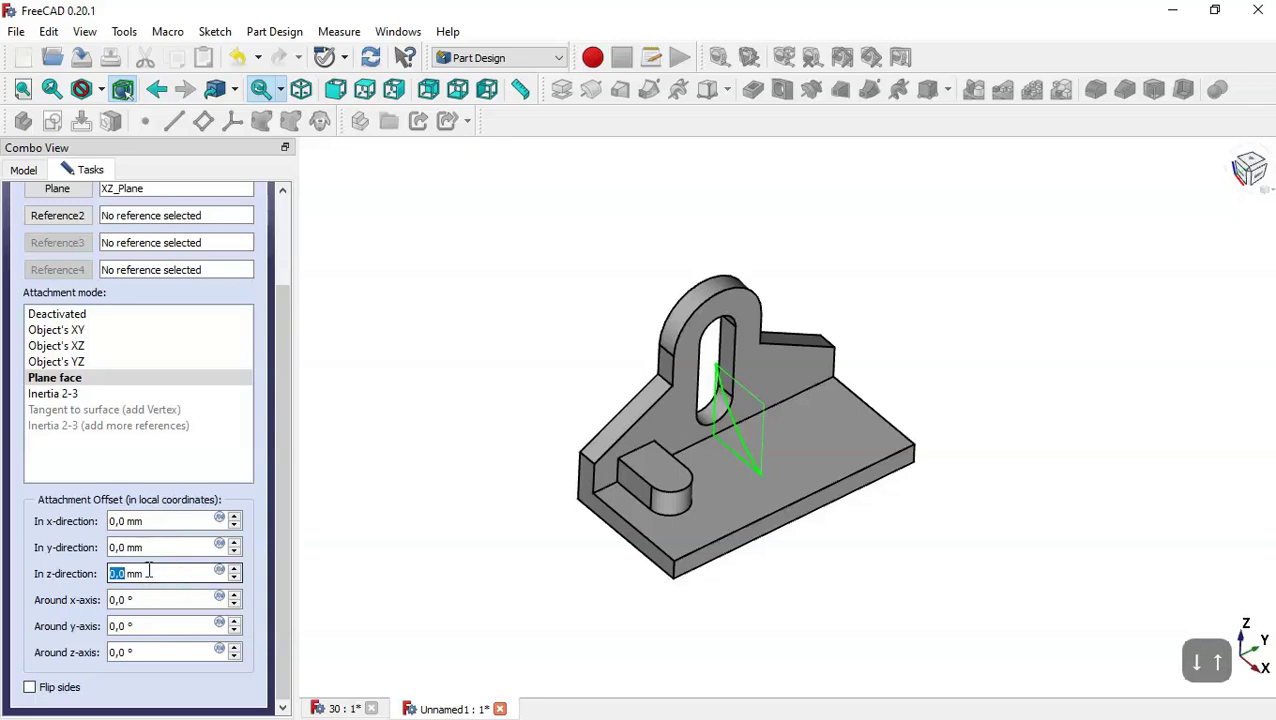
pyautogui.write('7,')
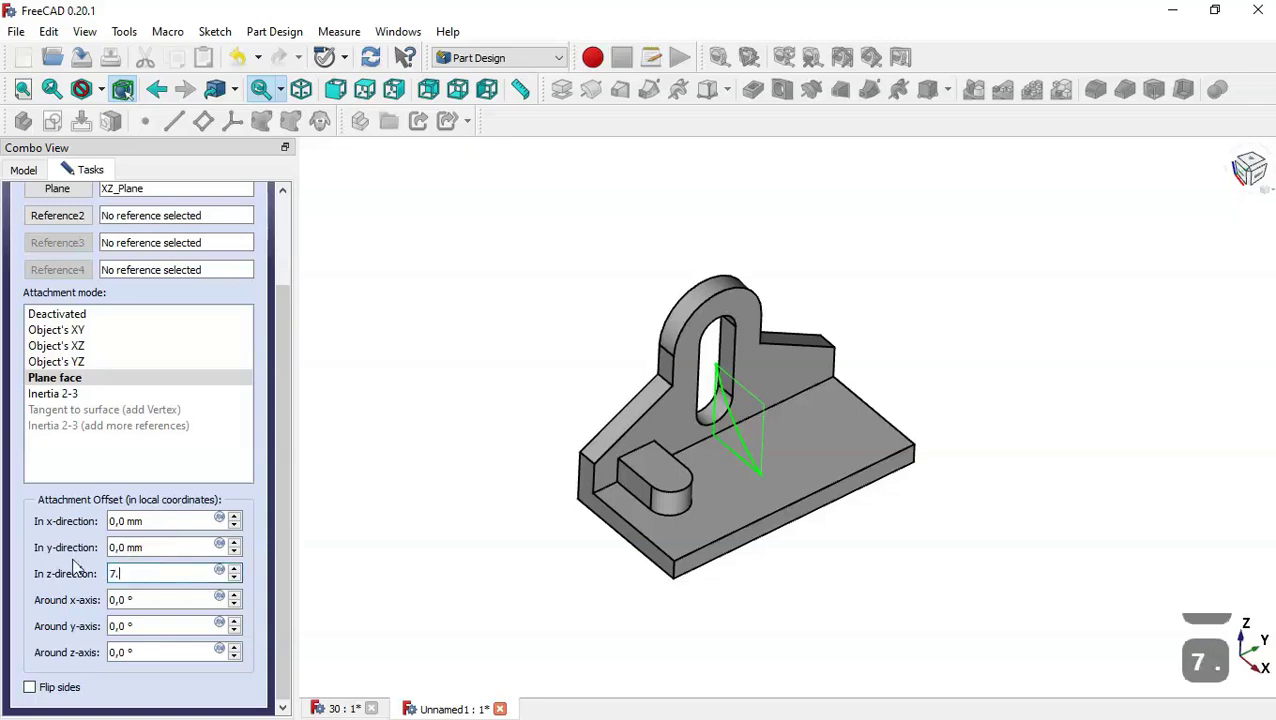
pyautogui.write('5')
pyautogui.click(517, 497)
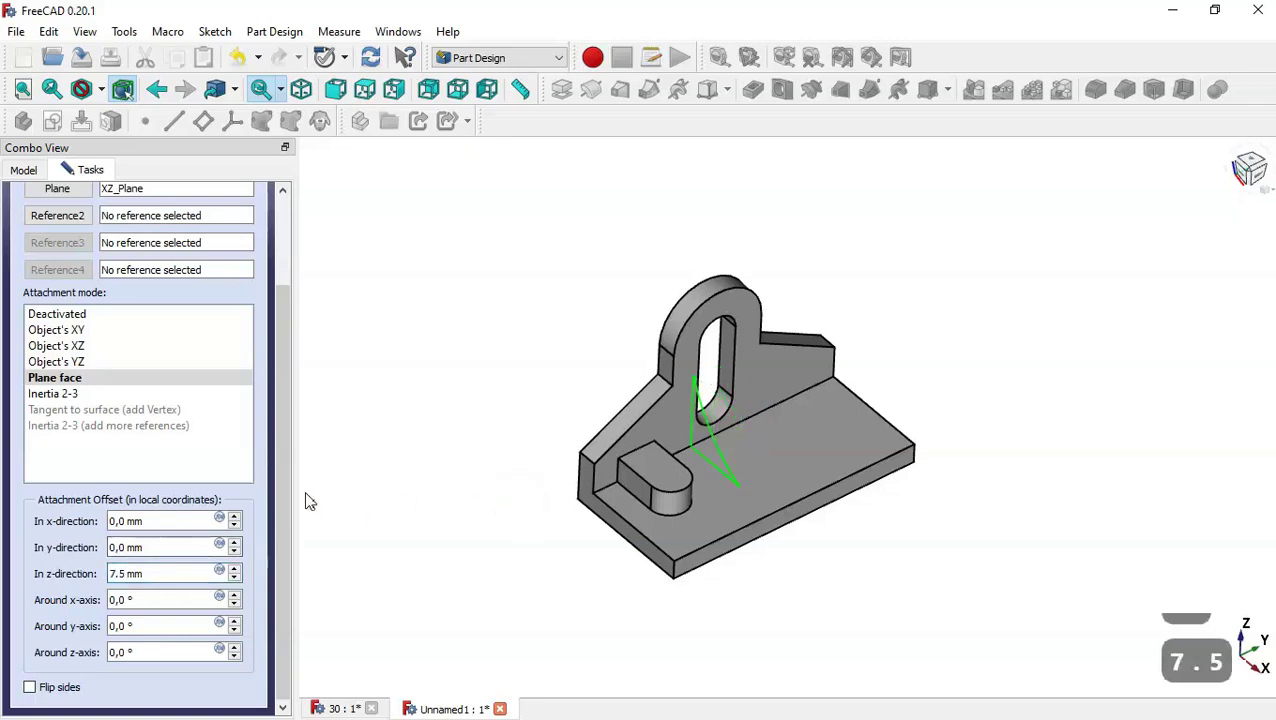
pyautogui.moveTo(284, 481); pyautogui.dragTo(294, 278)
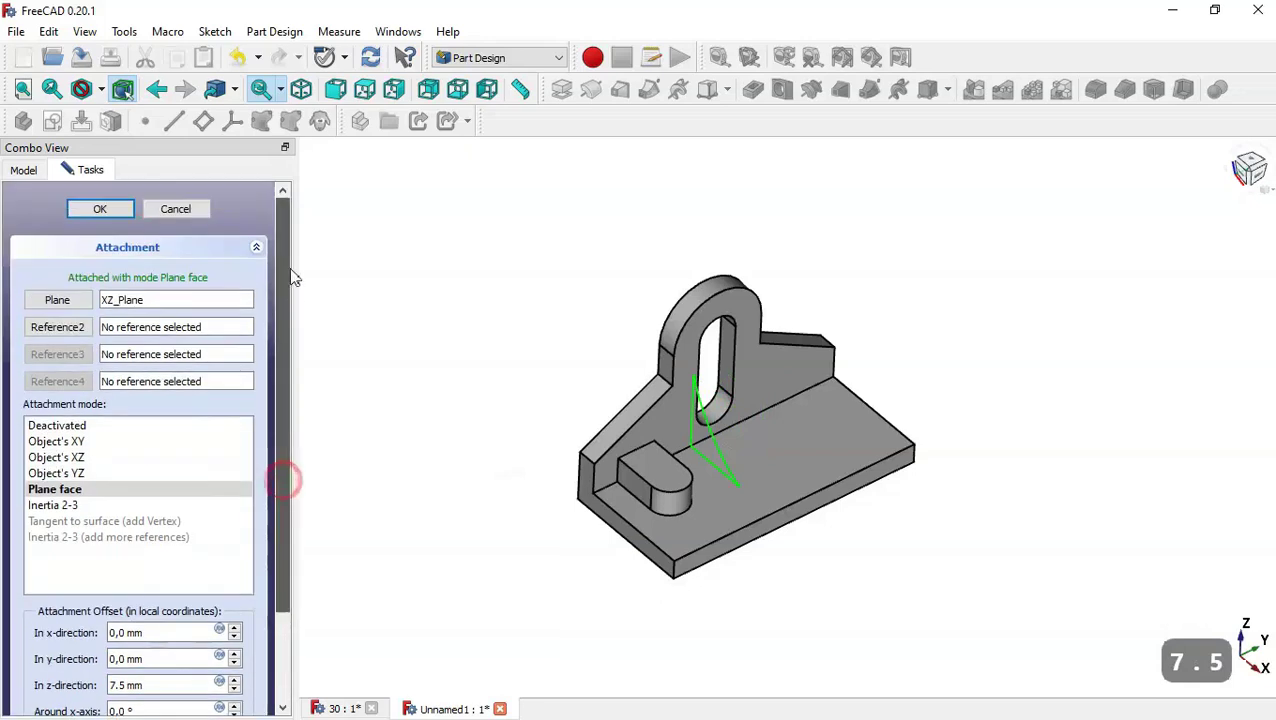
pyautogui.click(100, 208)
# Pad the offset rib sketch to a length of 6 mm along the sketch normal
pyautogui.click(198, 377)
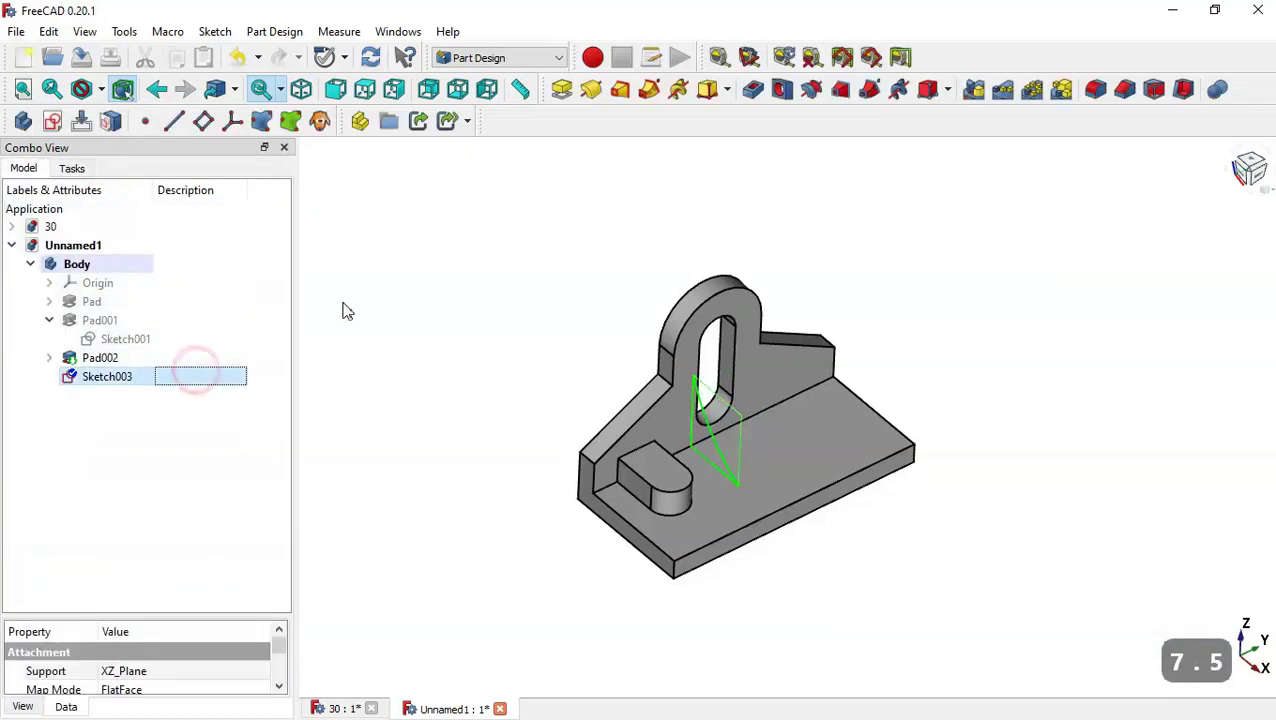
pyautogui.click(563, 90)
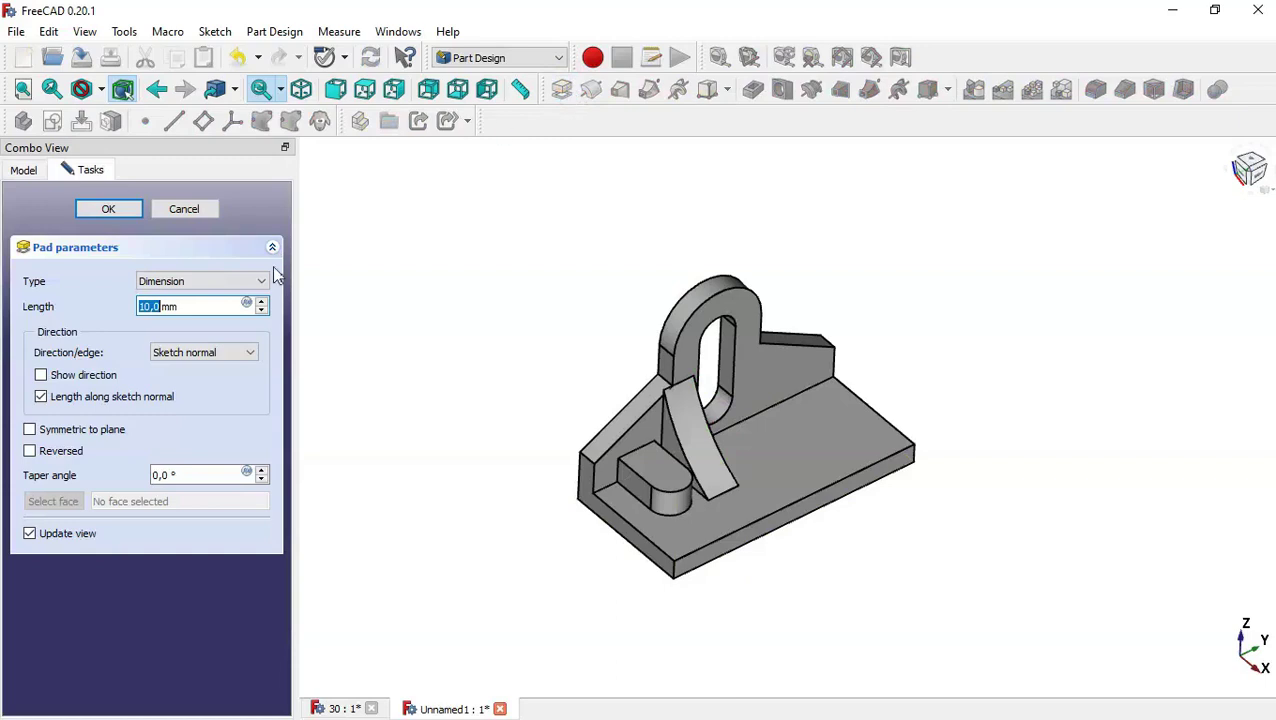
pyautogui.click(203, 307)
pyautogui.doubleClick(203, 307)
pyautogui.write('6')
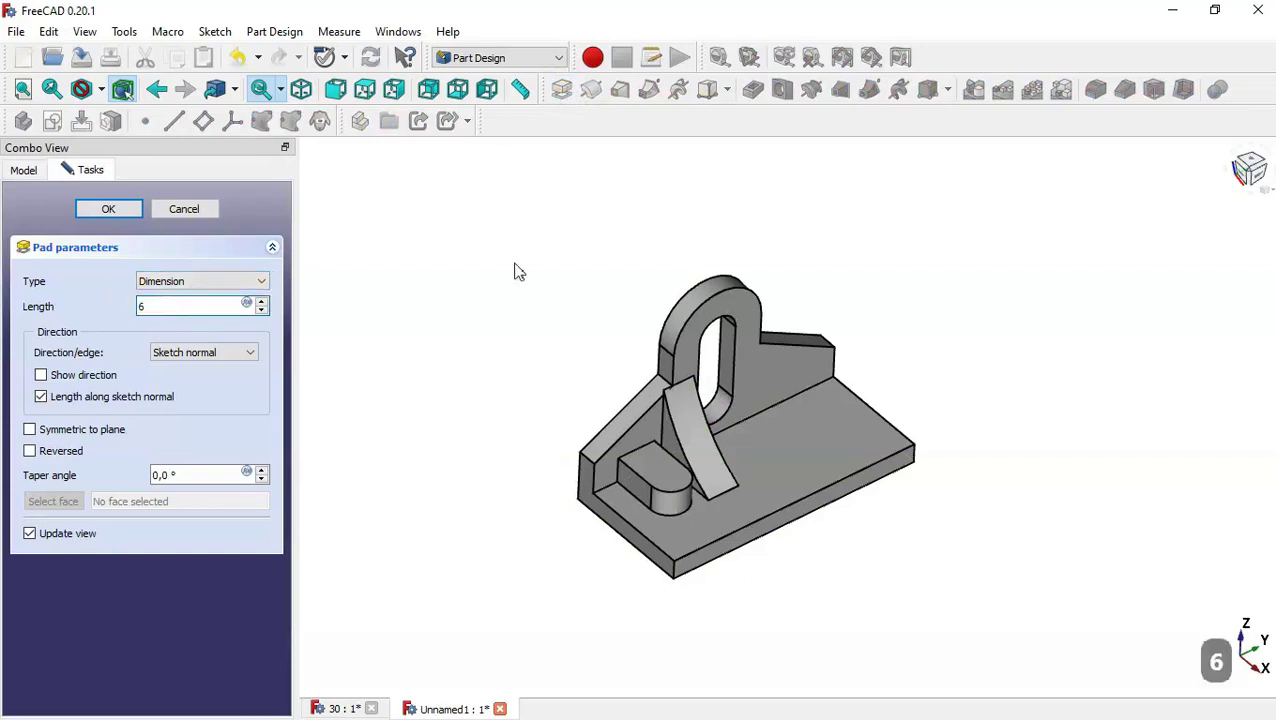
pyautogui.moveTo(460, 478); pyautogui.dragTo(353, 427, button='middle')
pyautogui.click(136, 213)
pyautogui.click(532, 409)
pyautogui.press('Home')
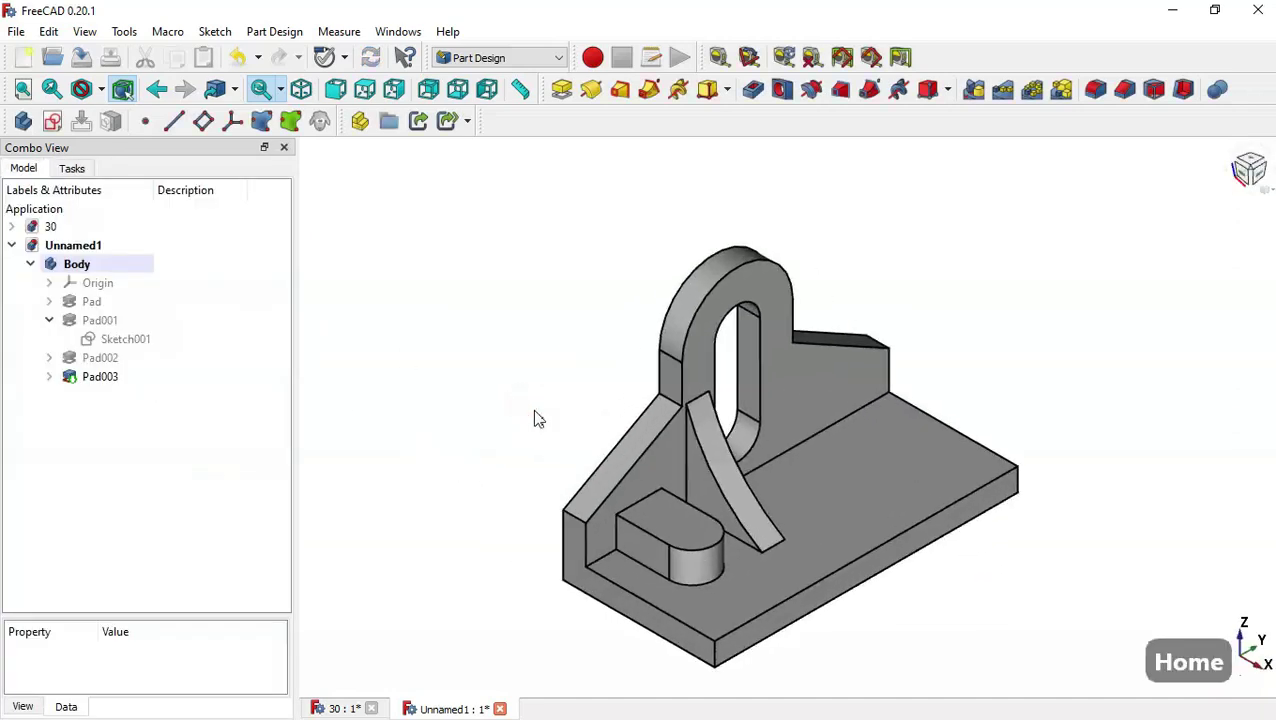
# Mirror the boss pad and the rib pad together about the base XZ plane
pyautogui.click(112, 358)
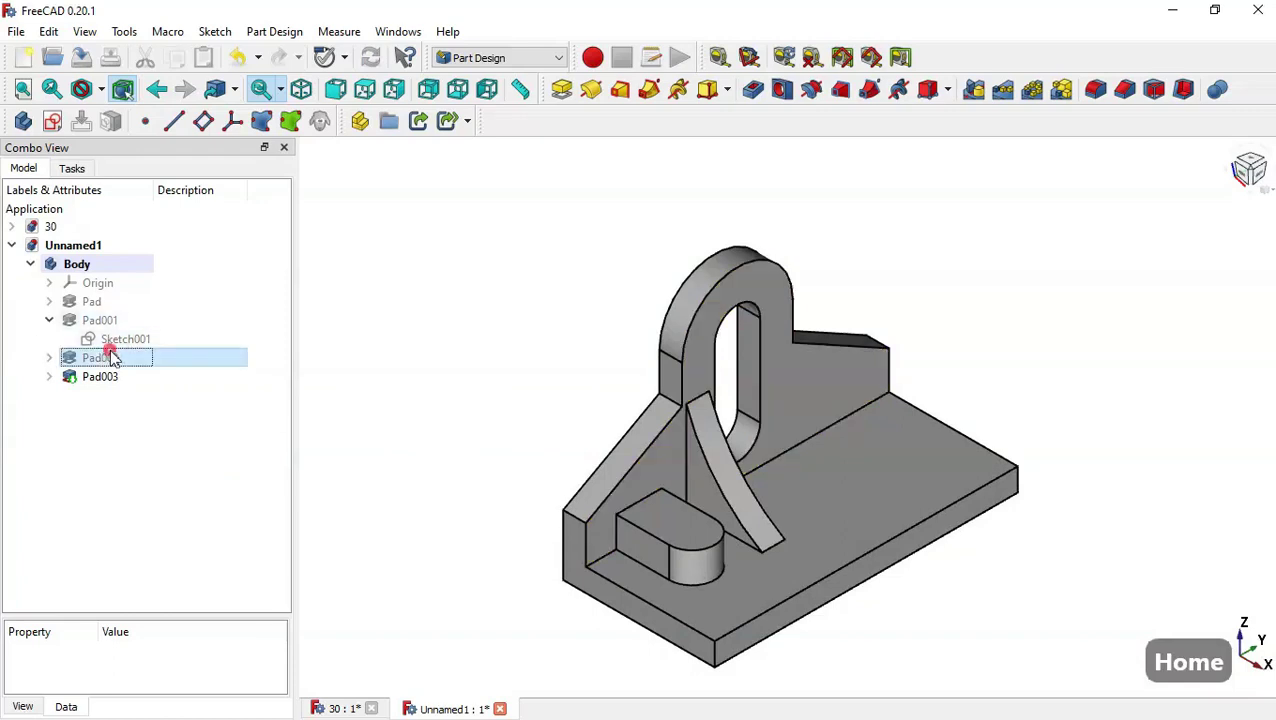
pyautogui.keyDown('ctrl'); pyautogui.click(166, 379); pyautogui.keyUp('ctrl')
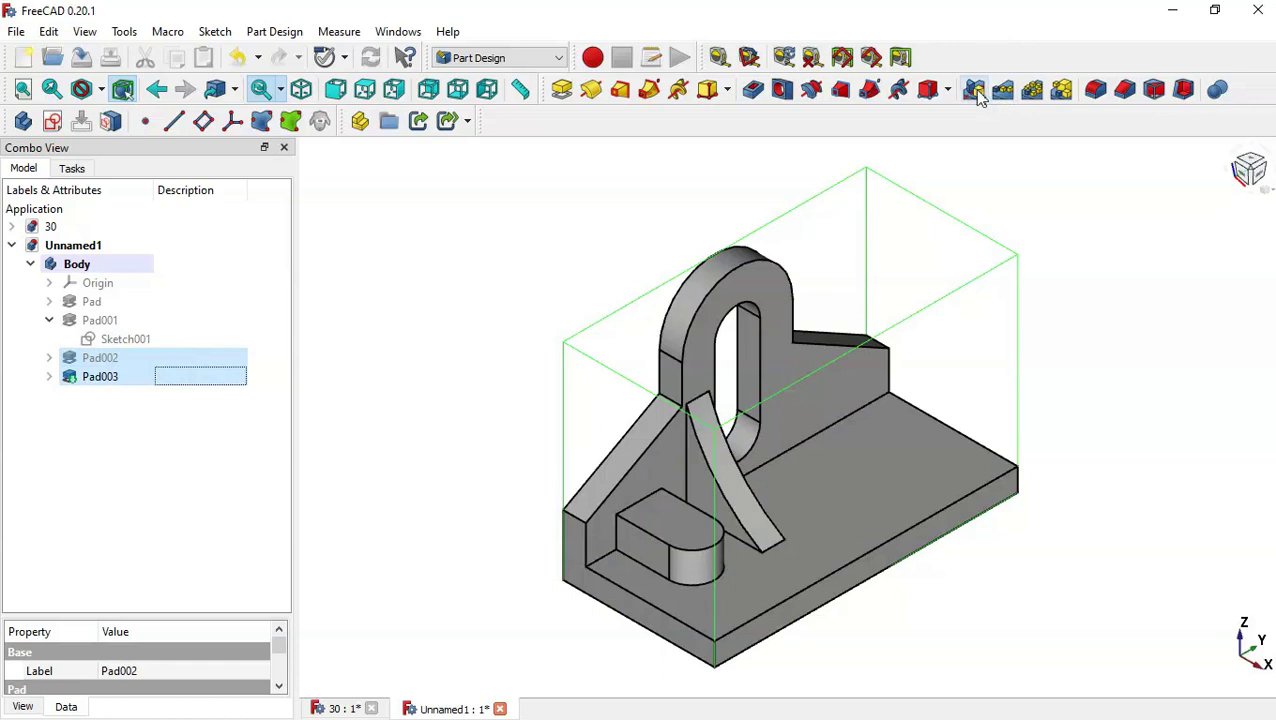
pyautogui.click(975, 90)
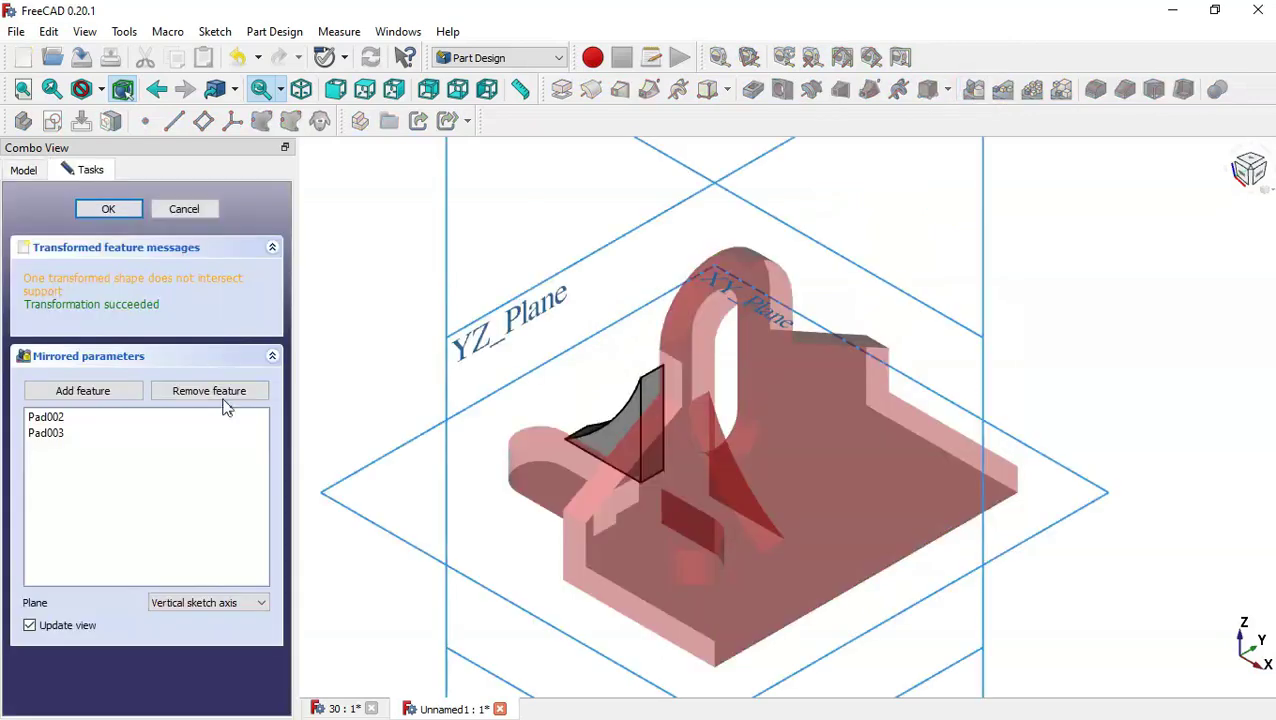
pyautogui.click(246, 603)
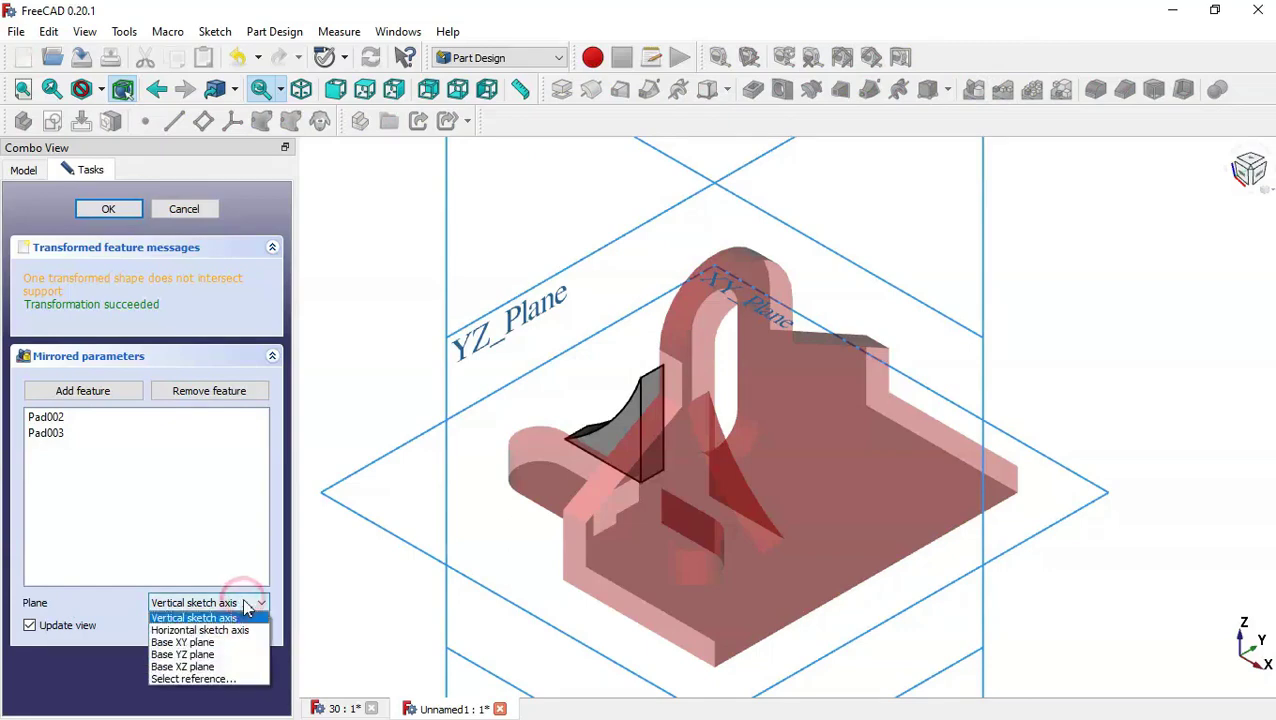
pyautogui.click(207, 667)
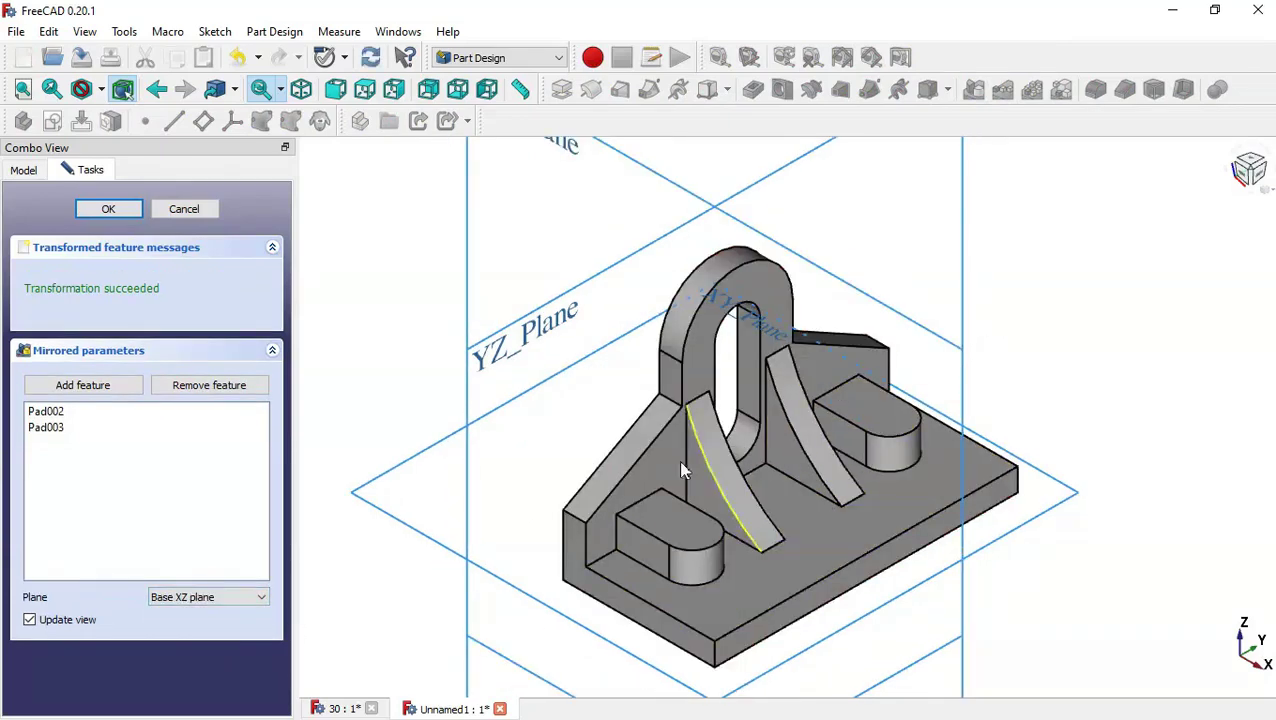
pyautogui.click(121, 209)
pyautogui.press('Home')
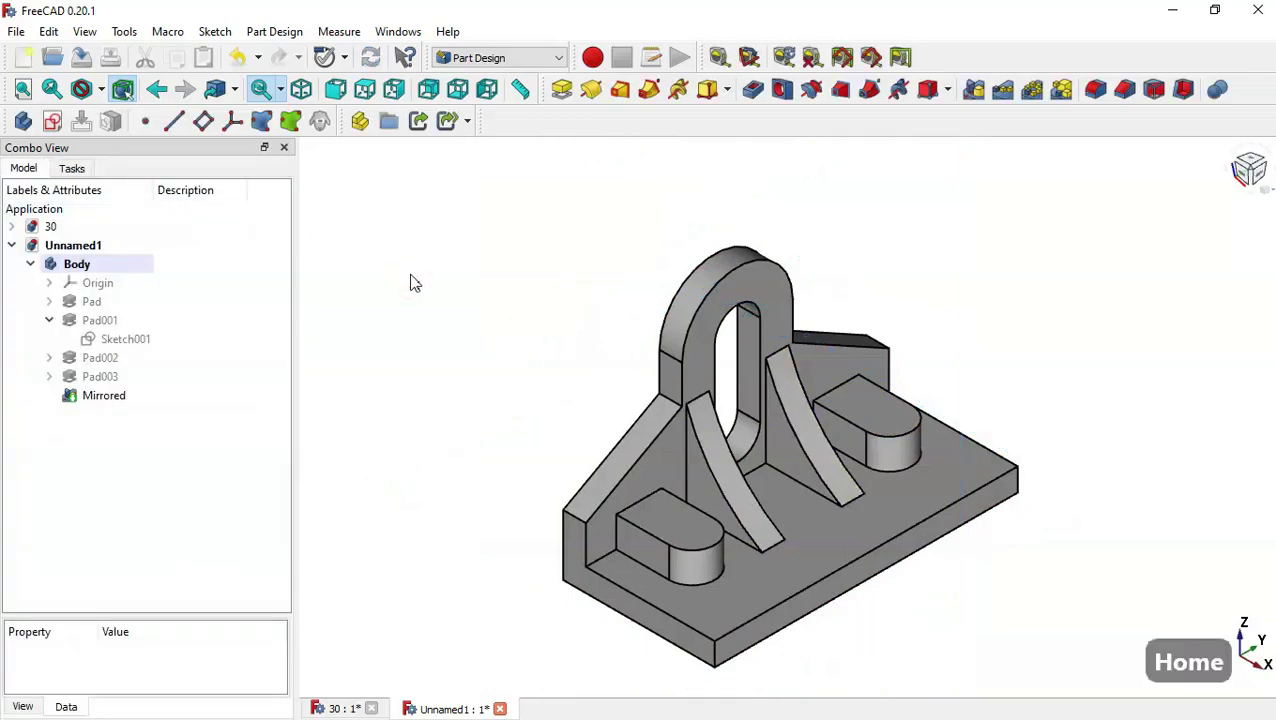
# Check the boss holes on the reference part and cut 6 mm diameter through-all holes concentric with both bosses' rounded ends
pyautogui.moveTo(994, 416); pyautogui.dragTo(1034, 476, button='middle')
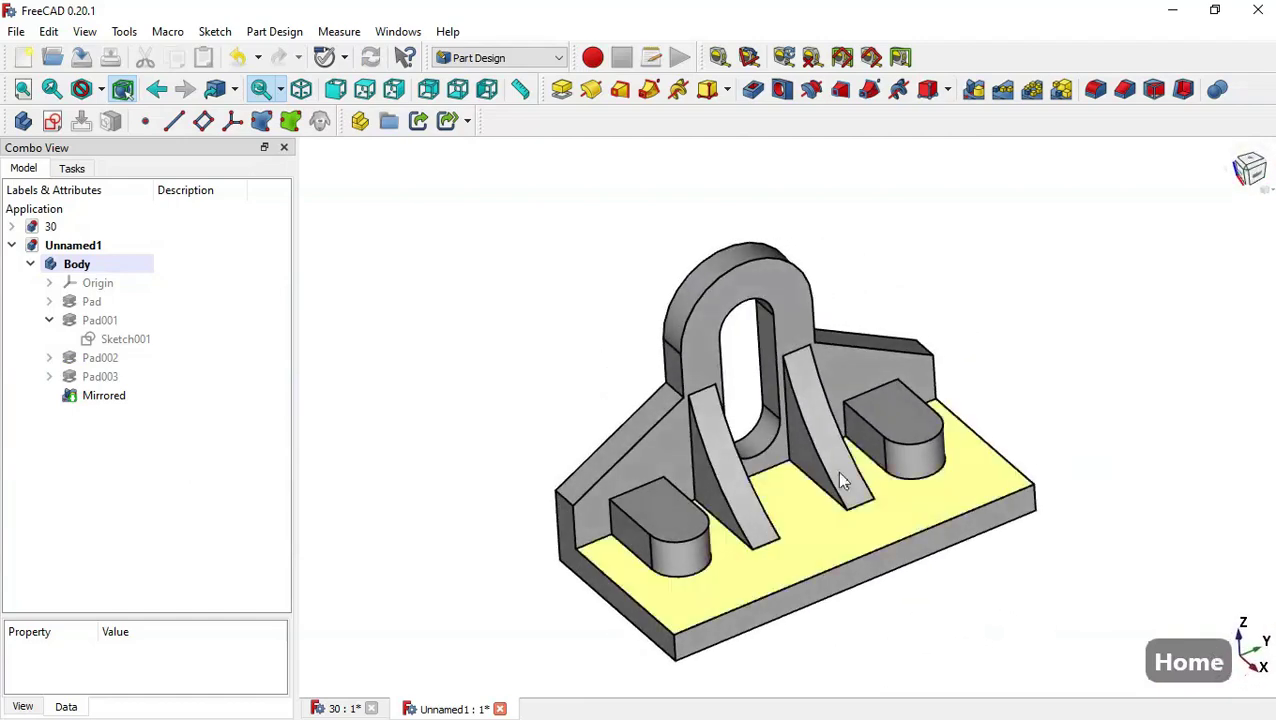
pyautogui.click(353, 709)
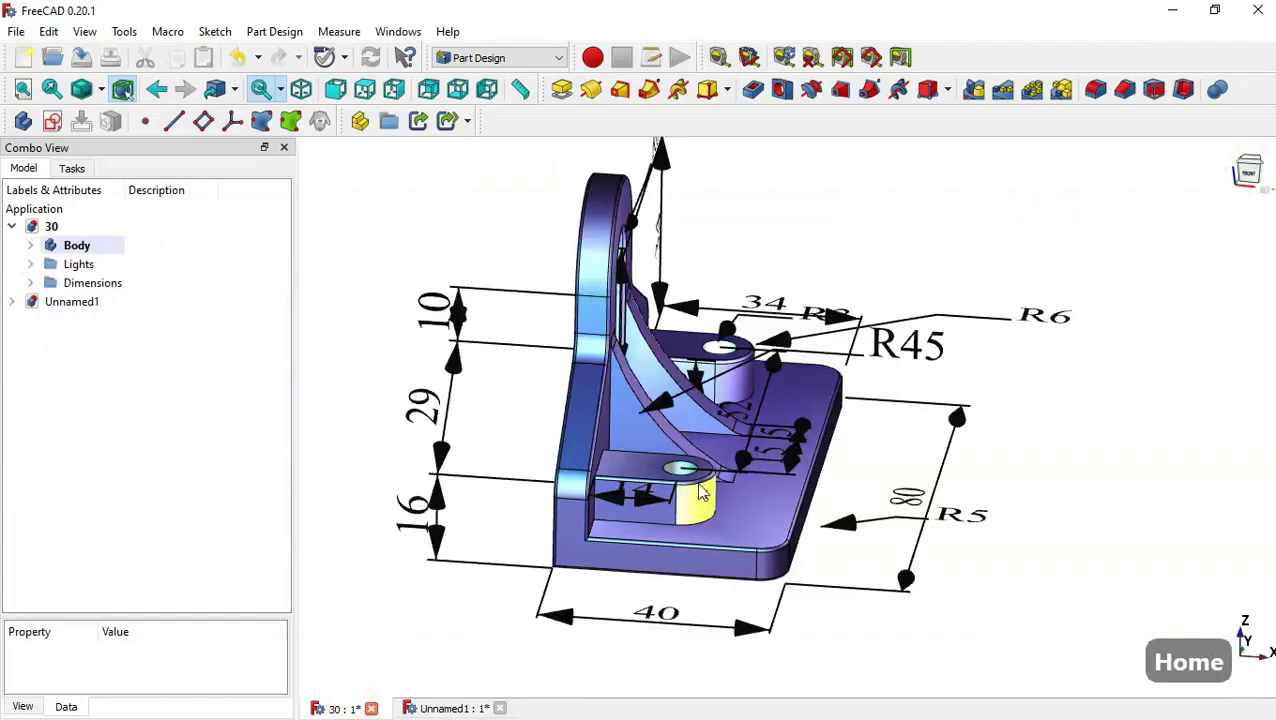
pyautogui.press('0')
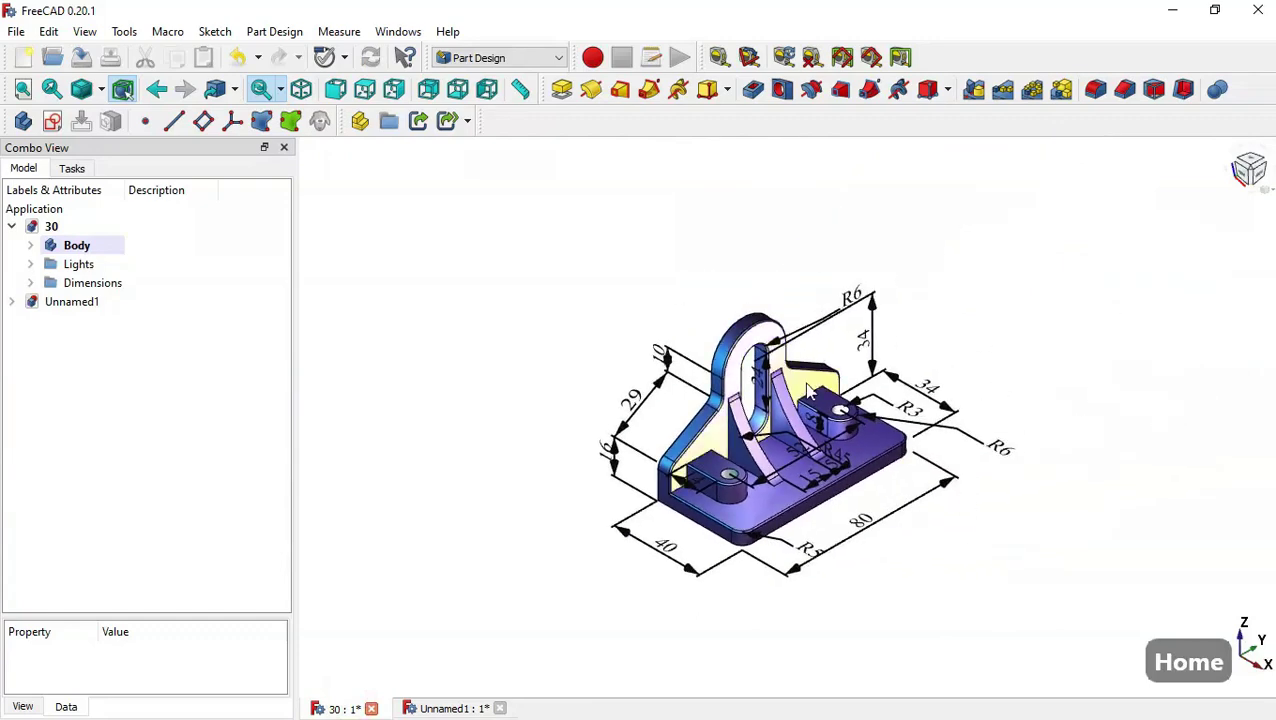
pyautogui.scroll(4, 815, 400)
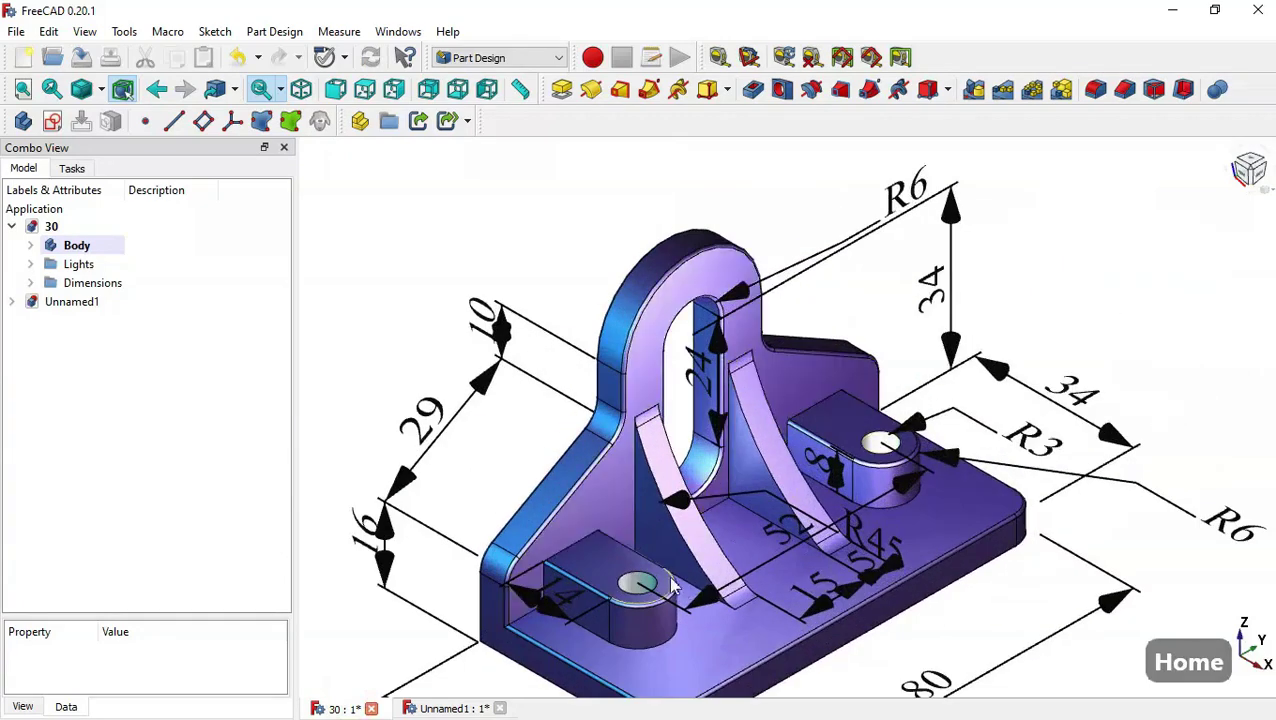
pyautogui.click(440, 708)
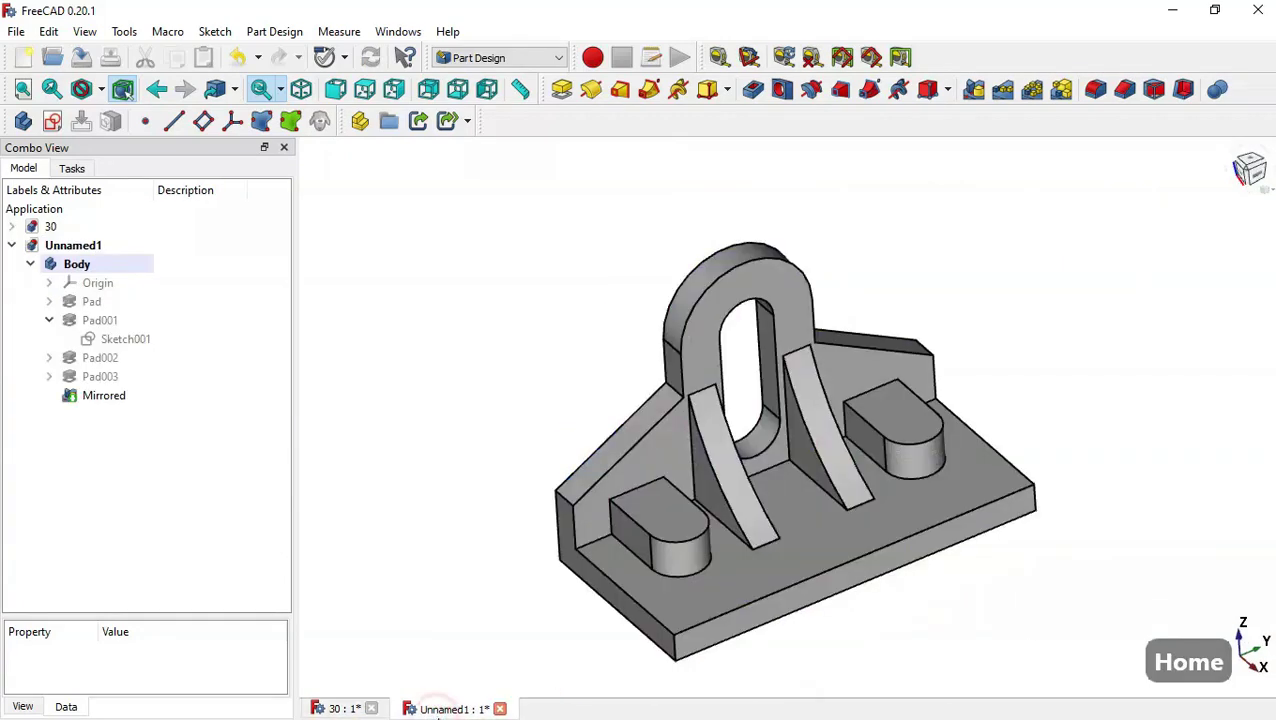
pyautogui.click(672, 528)
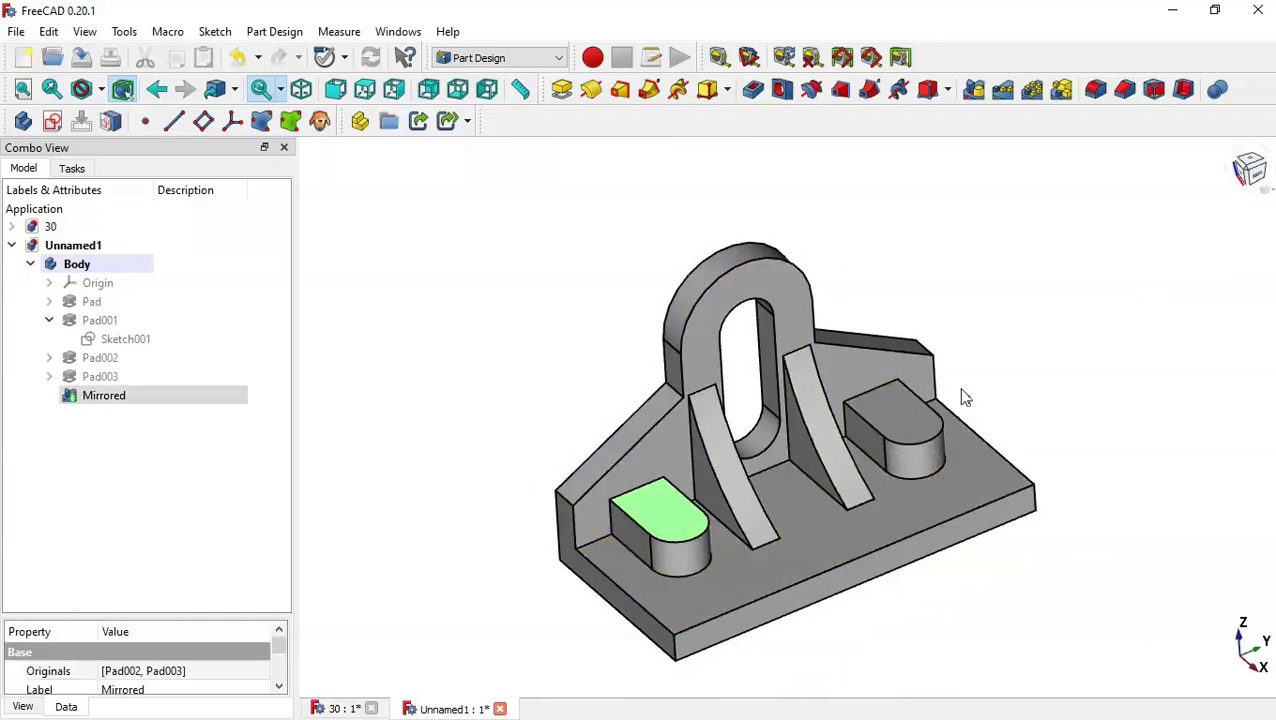
pyautogui.keyDown('ctrl'); pyautogui.click(893, 422); pyautogui.keyUp('ctrl')
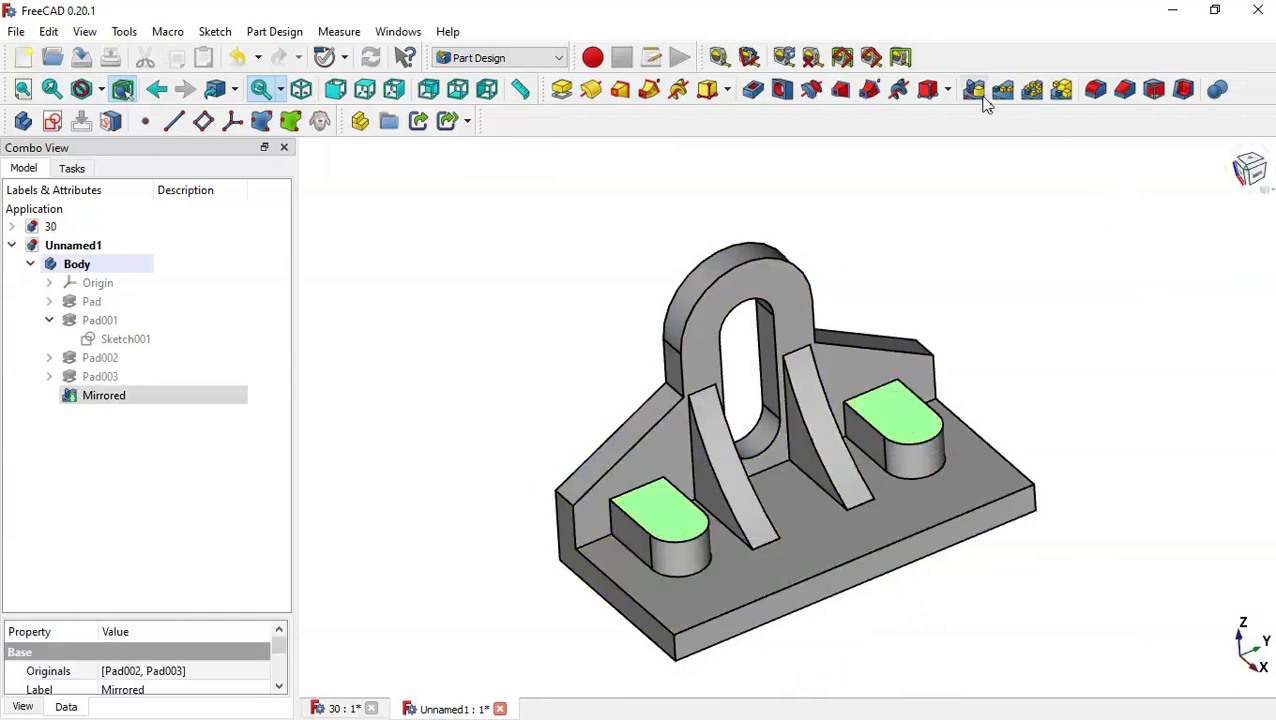
pyautogui.click(782, 89)
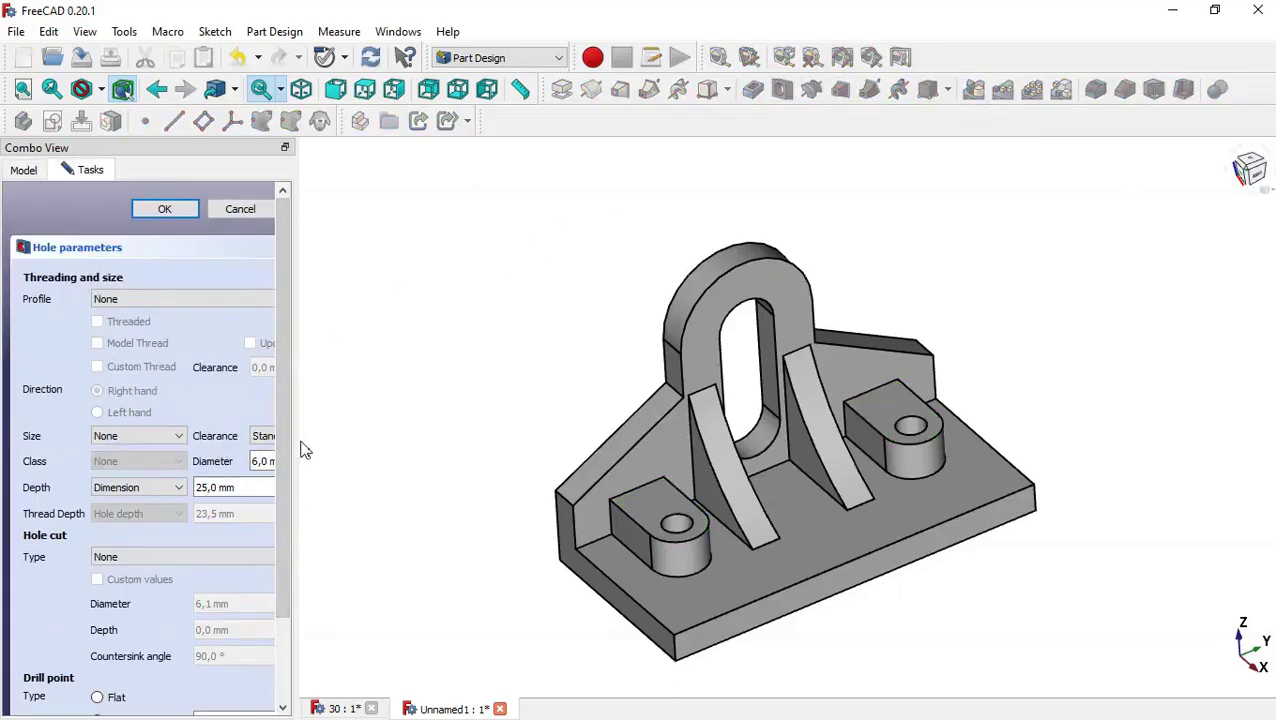
pyautogui.moveTo(298, 438); pyautogui.dragTo(386, 438)
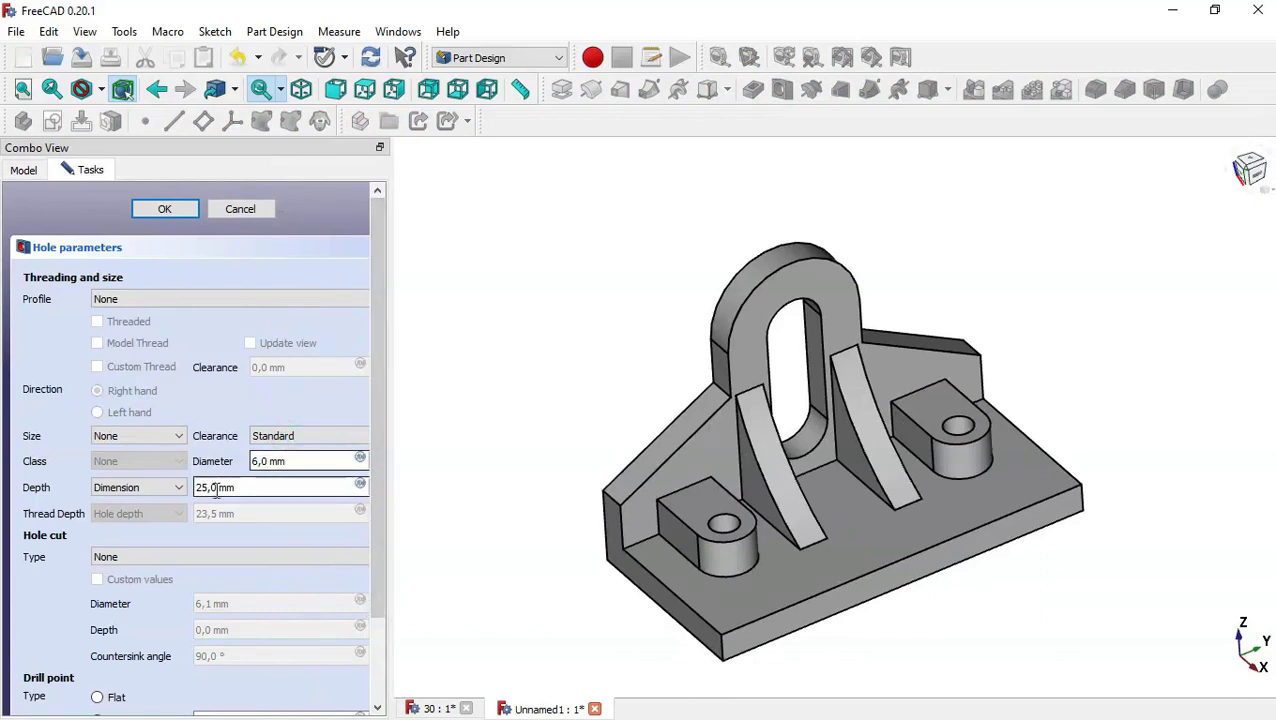
pyautogui.click(157, 490)
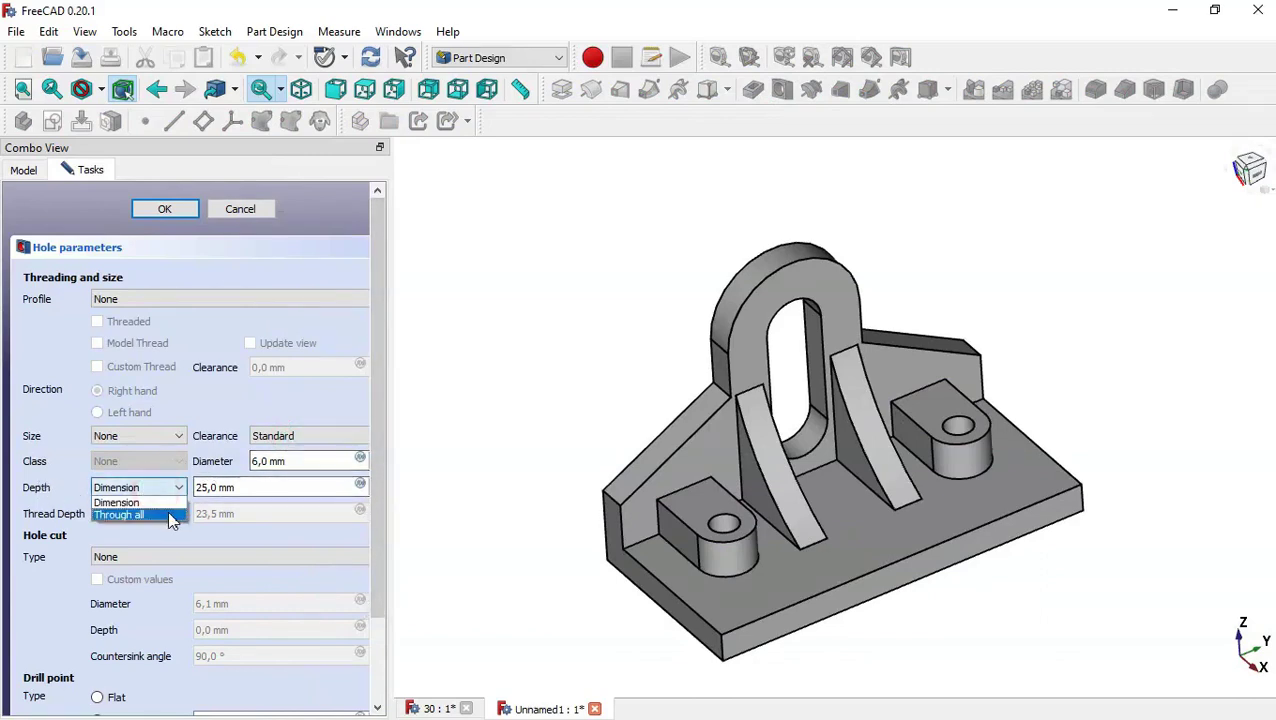
pyautogui.click(172, 516)
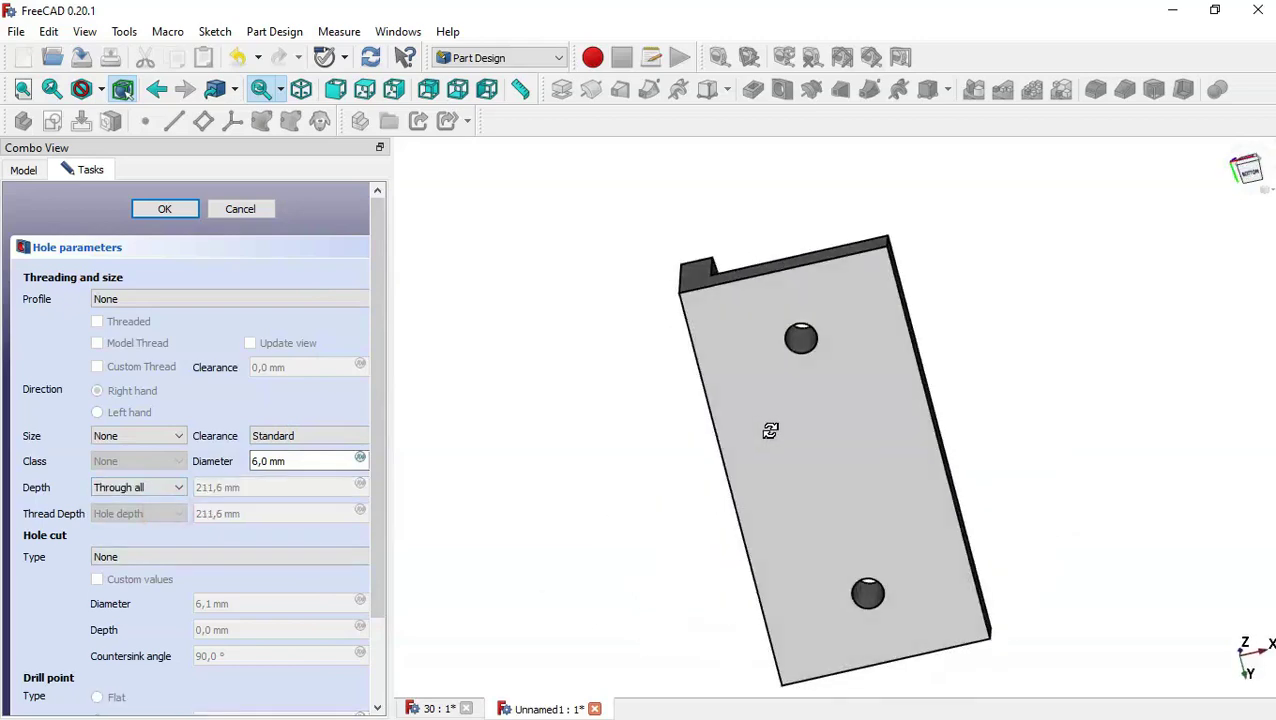
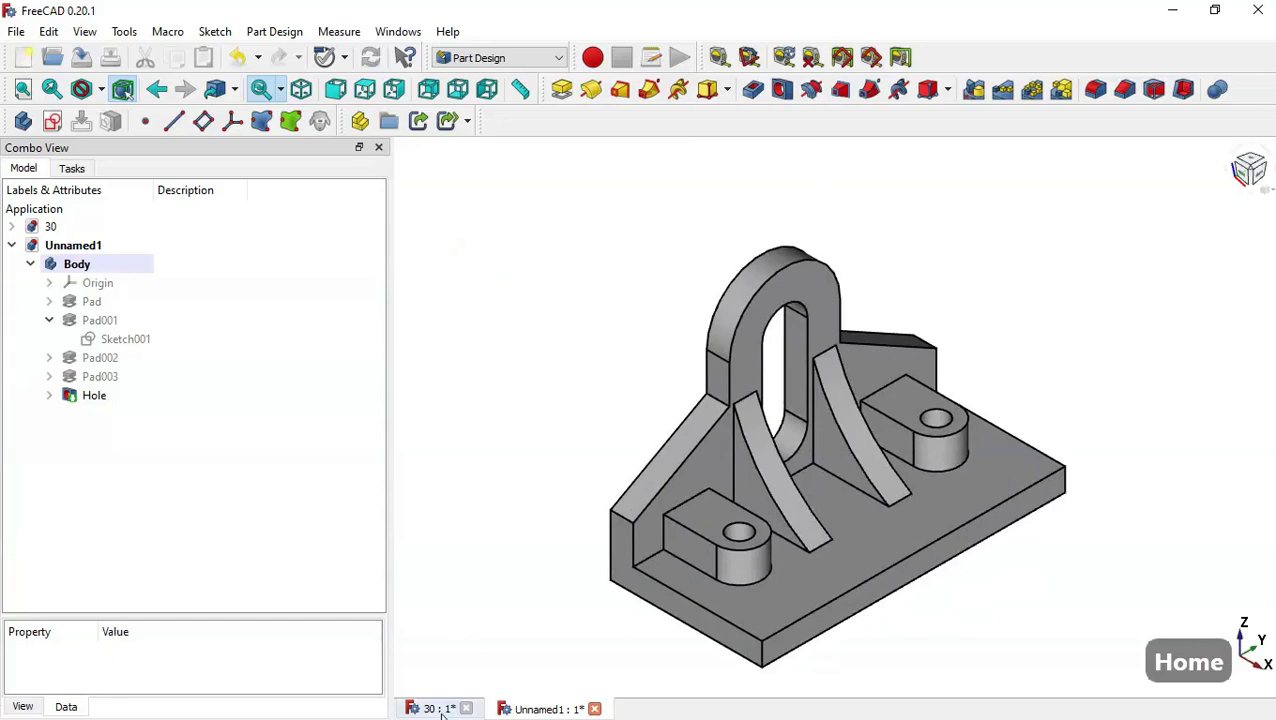
# Check the corner radii on the reference part and start a 5 mm fillet on the base plate's nearest vertical corner edge
pyautogui.click(438, 709)
pyautogui.scroll(-3, 773, 637)
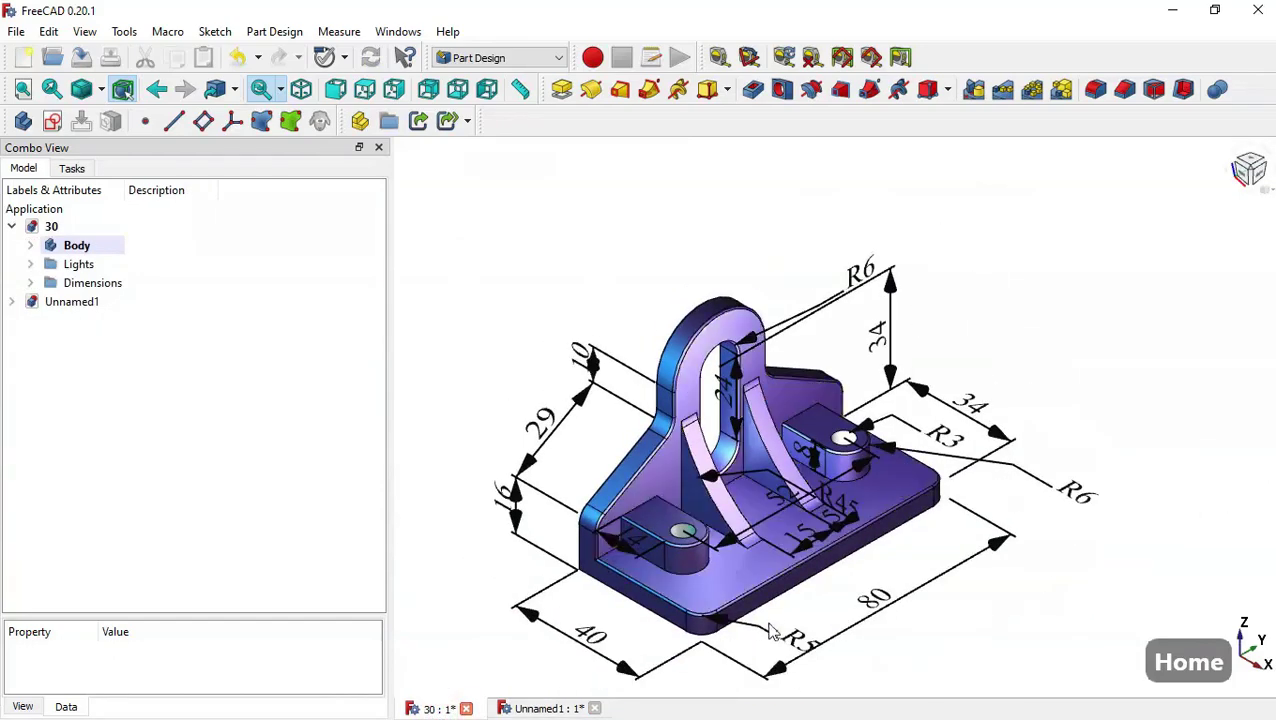
pyautogui.scroll(2, 773, 637)
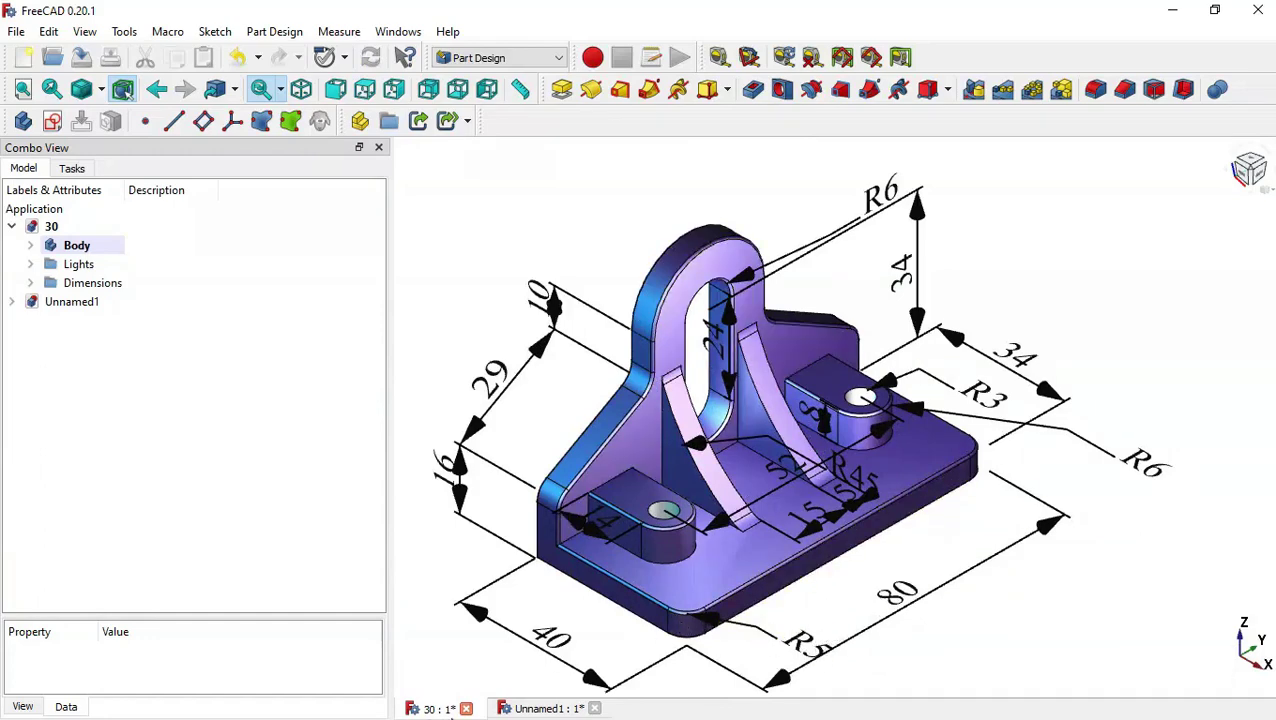
pyautogui.click(543, 709)
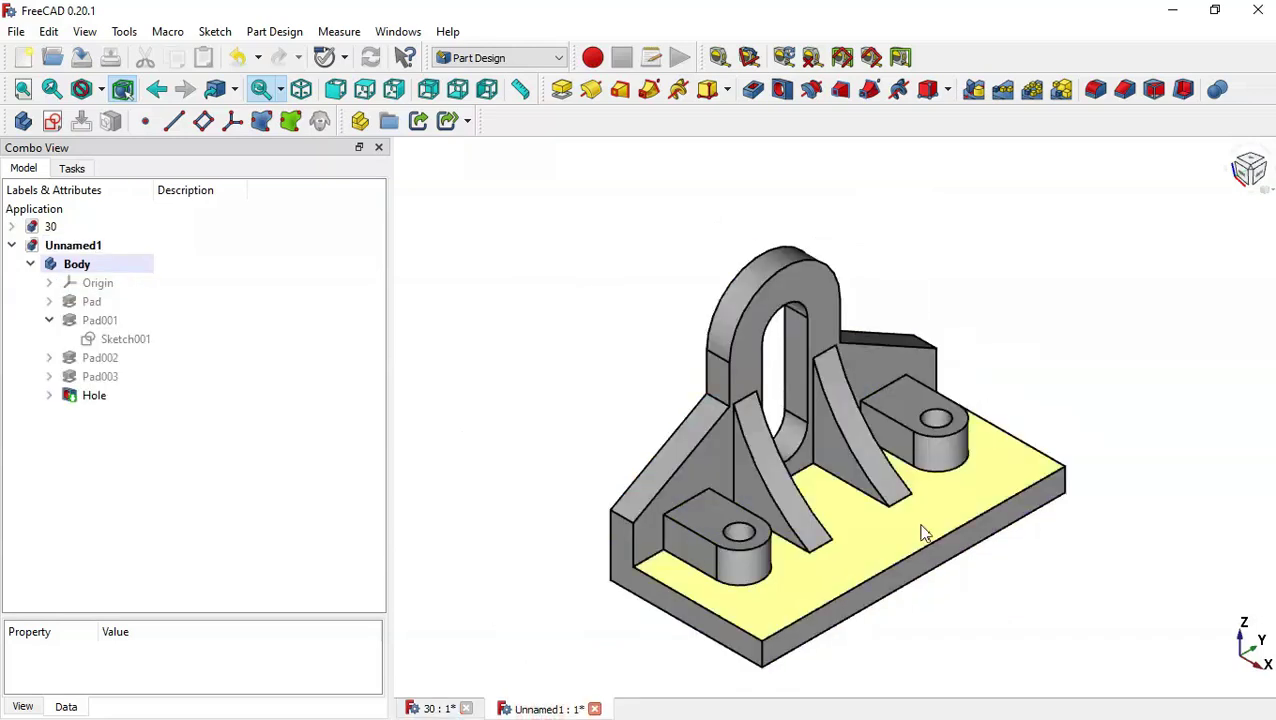
pyautogui.click(763, 653)
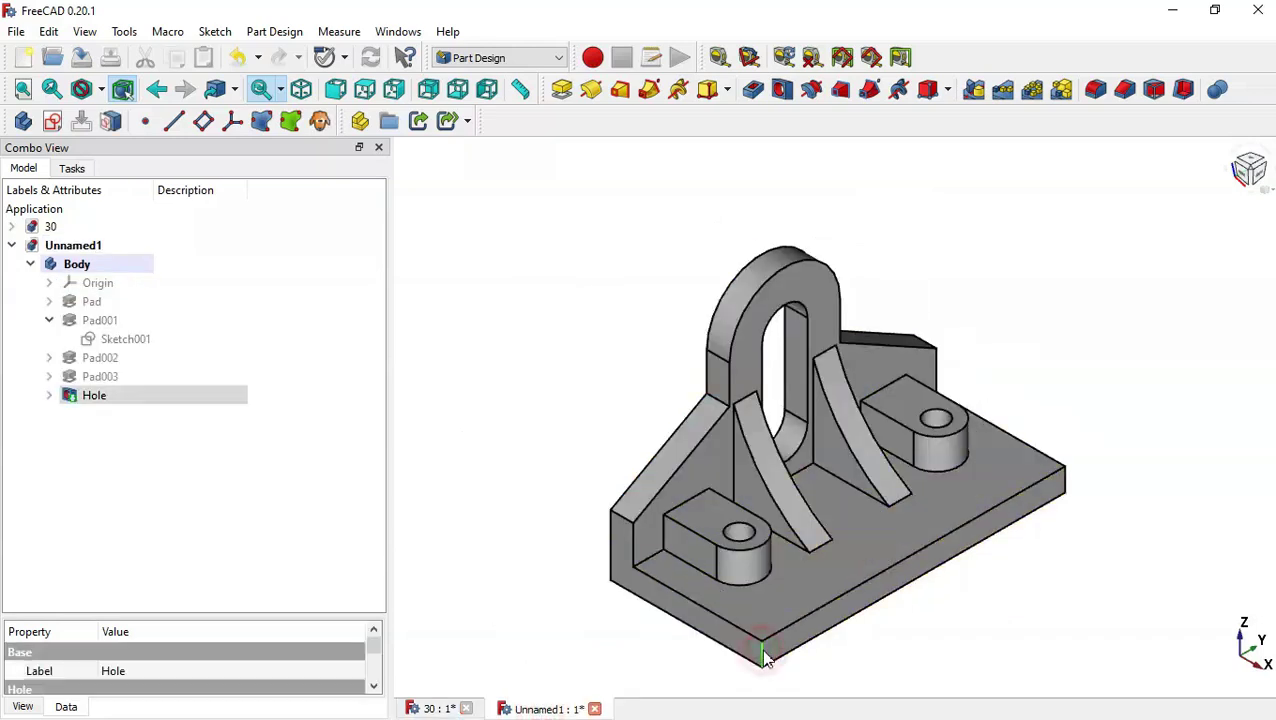
pyautogui.click(1098, 92)
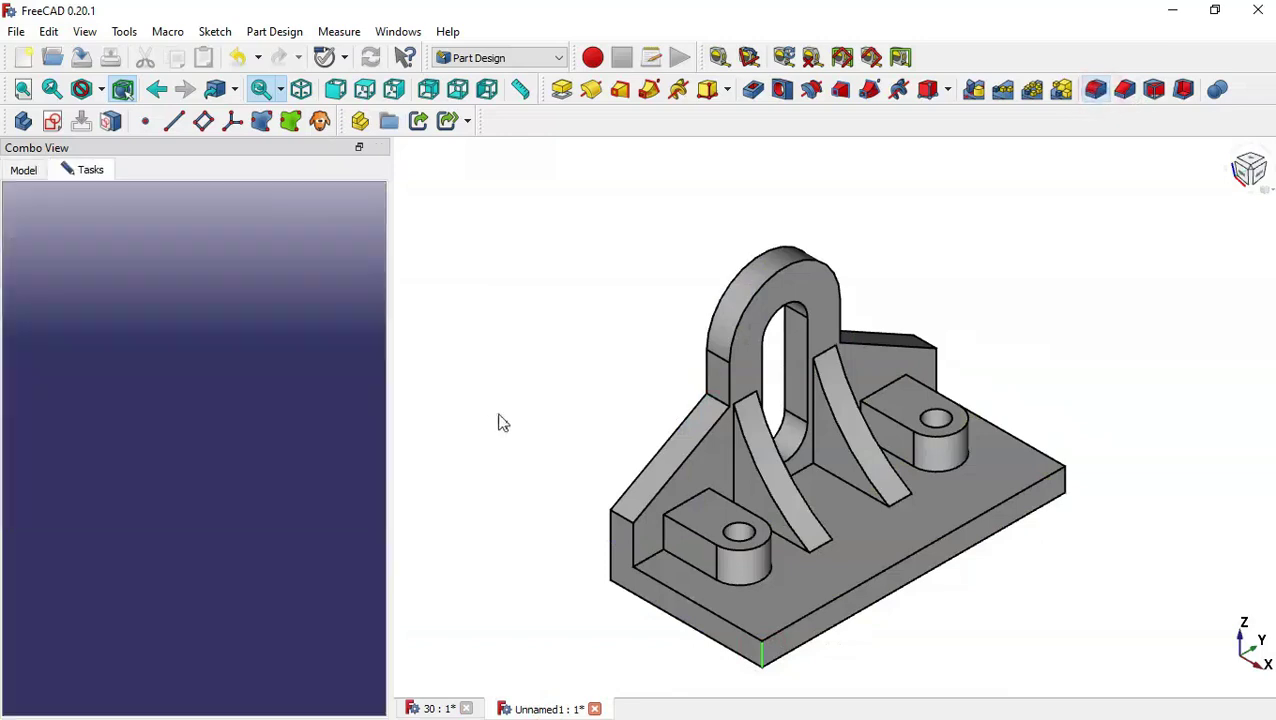
pyautogui.tripleClick(275, 488)
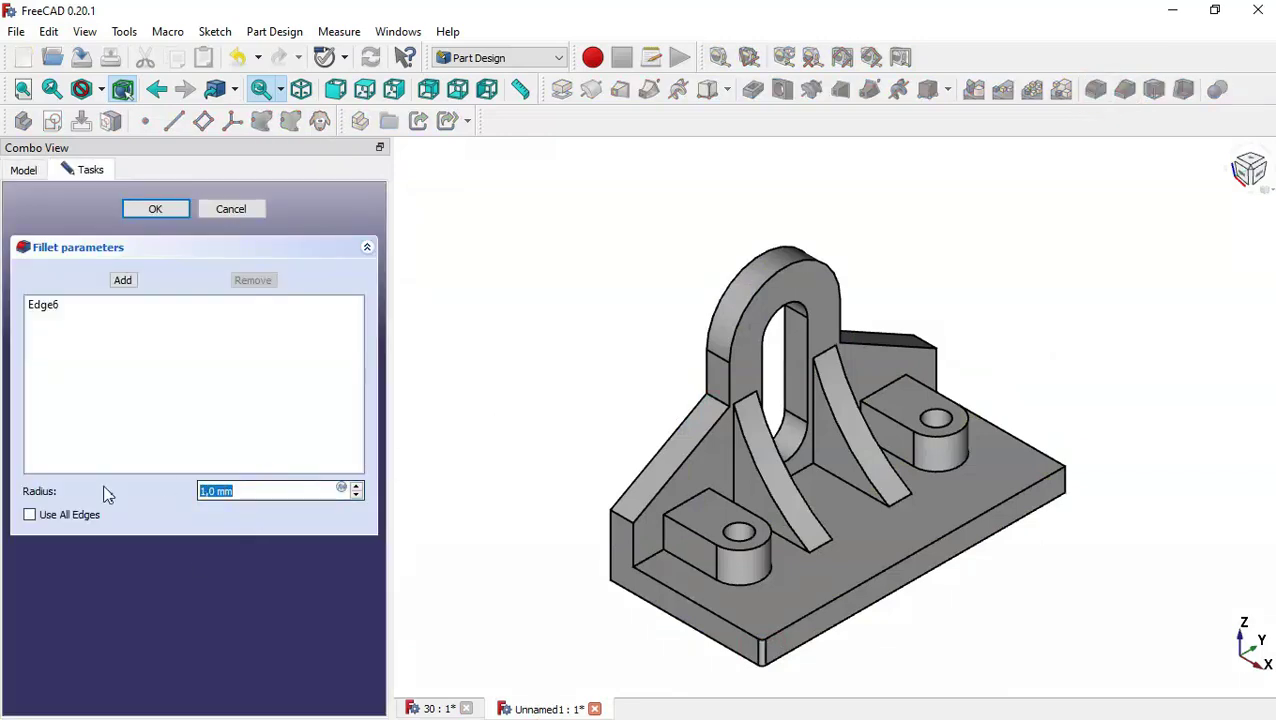
pyautogui.write('5')
pyautogui.click(134, 284)
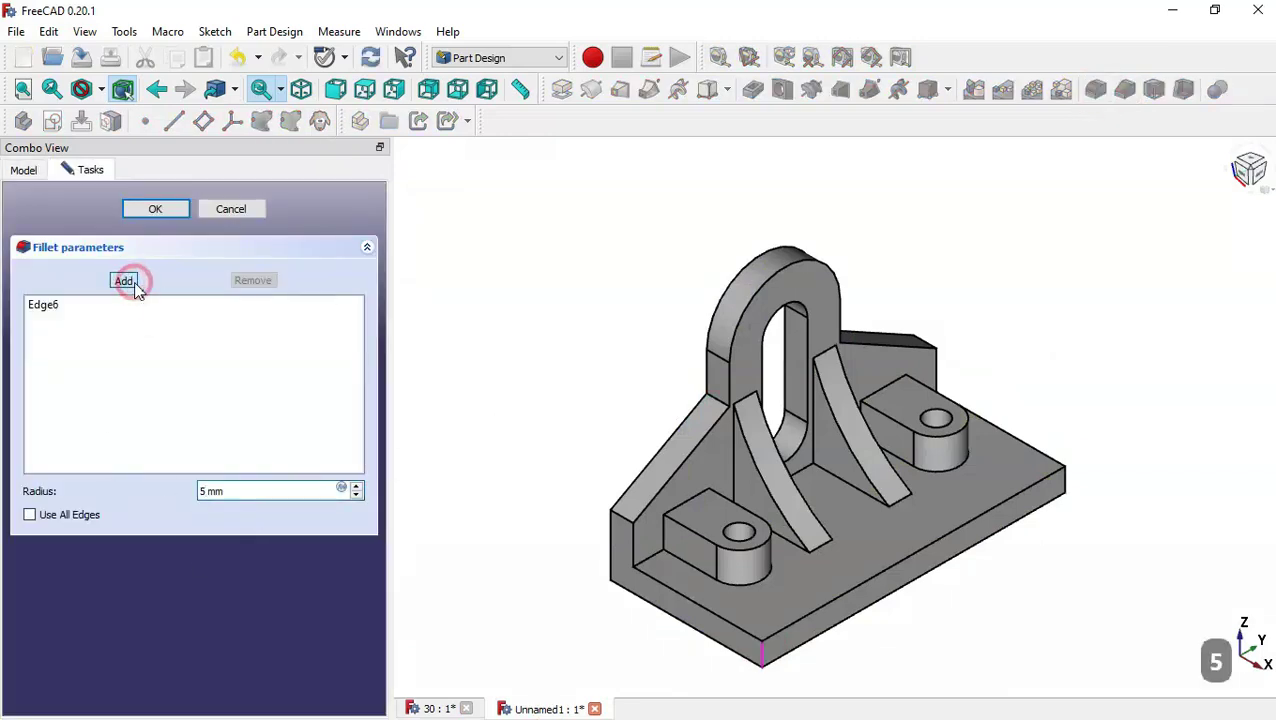
# Switch the display to wireframe and add the base plate's other front corner and the back plate's four shoulder edges to the fillet
pyautogui.click(102, 90)
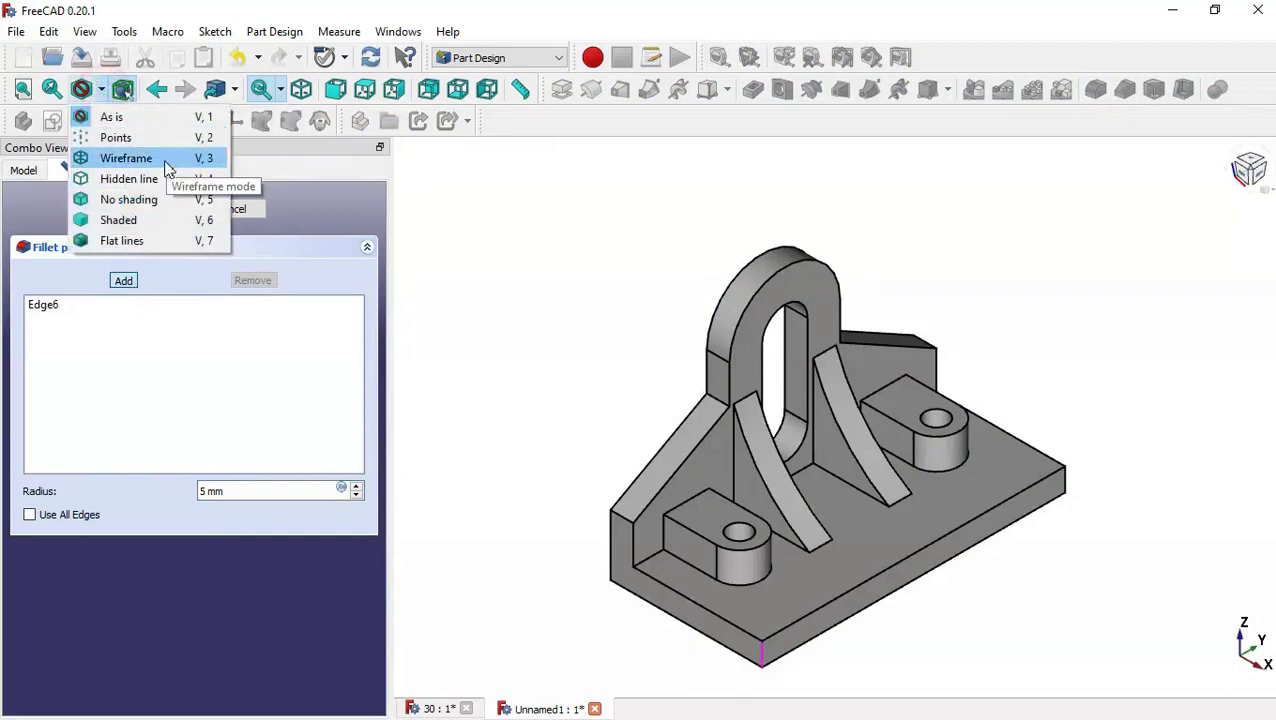
pyautogui.click(127, 158)
pyautogui.click(625, 518)
pyautogui.click(713, 400)
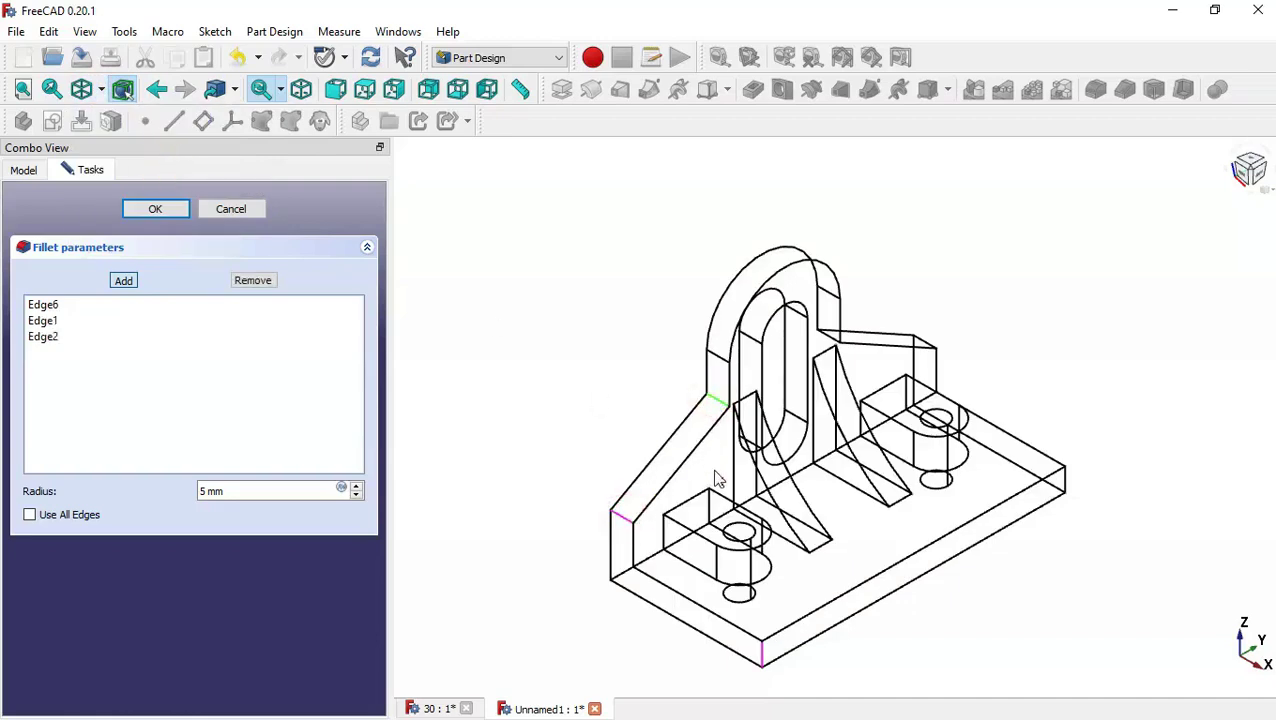
pyautogui.click(1063, 488)
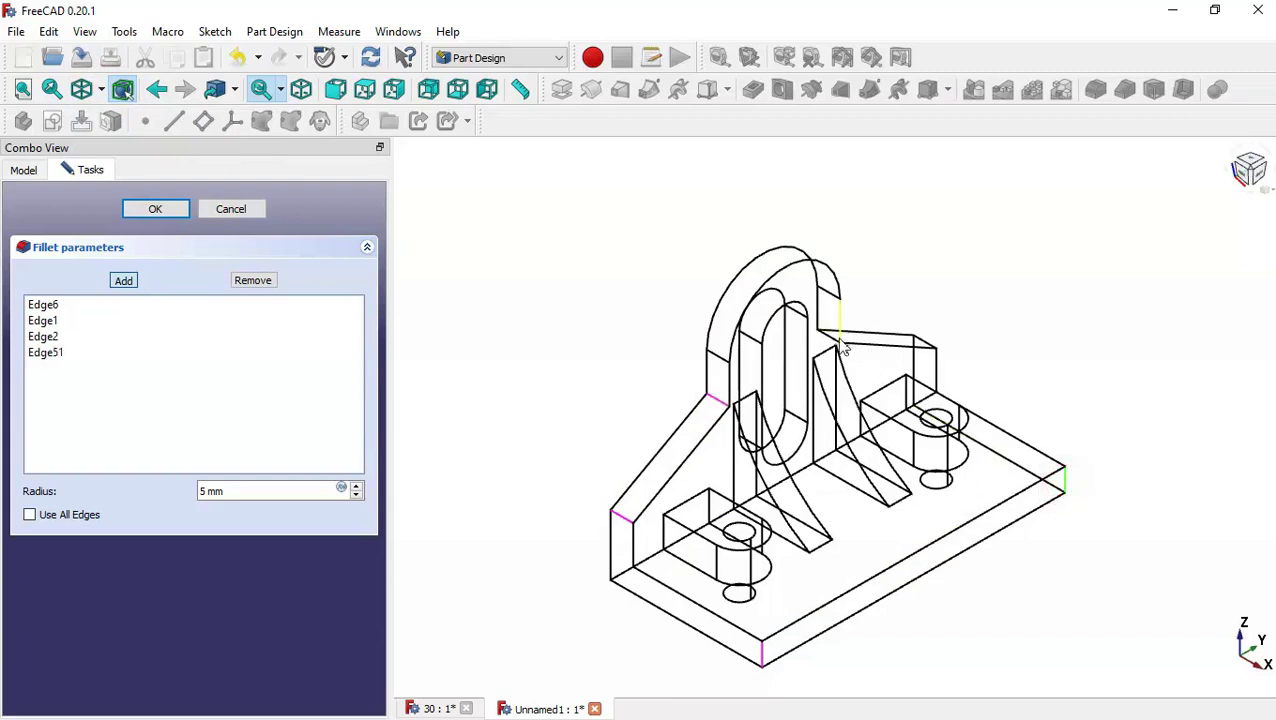
pyautogui.click(903, 337)
pyautogui.click(924, 344)
# Add the upper and lower end edges of both ribs to the 5 mm fillet and apply it
pyautogui.click(826, 352)
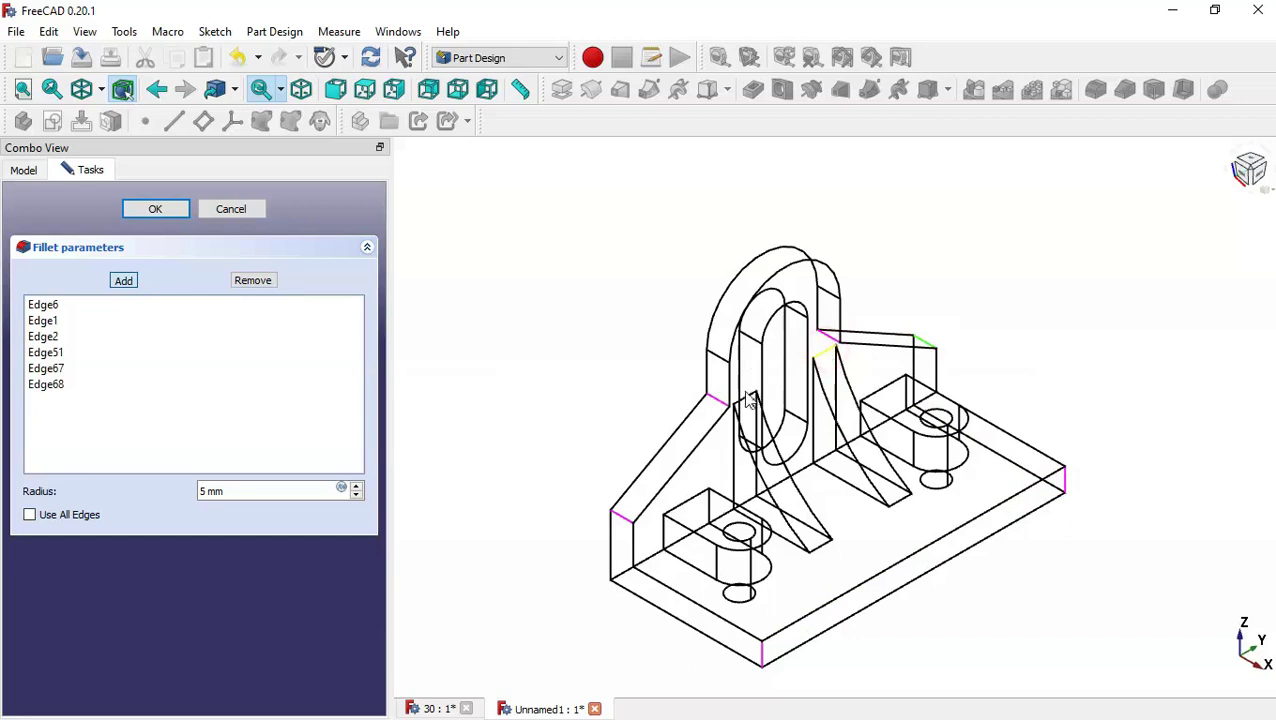
pyautogui.click(746, 400)
pyautogui.click(819, 548)
pyautogui.click(900, 508)
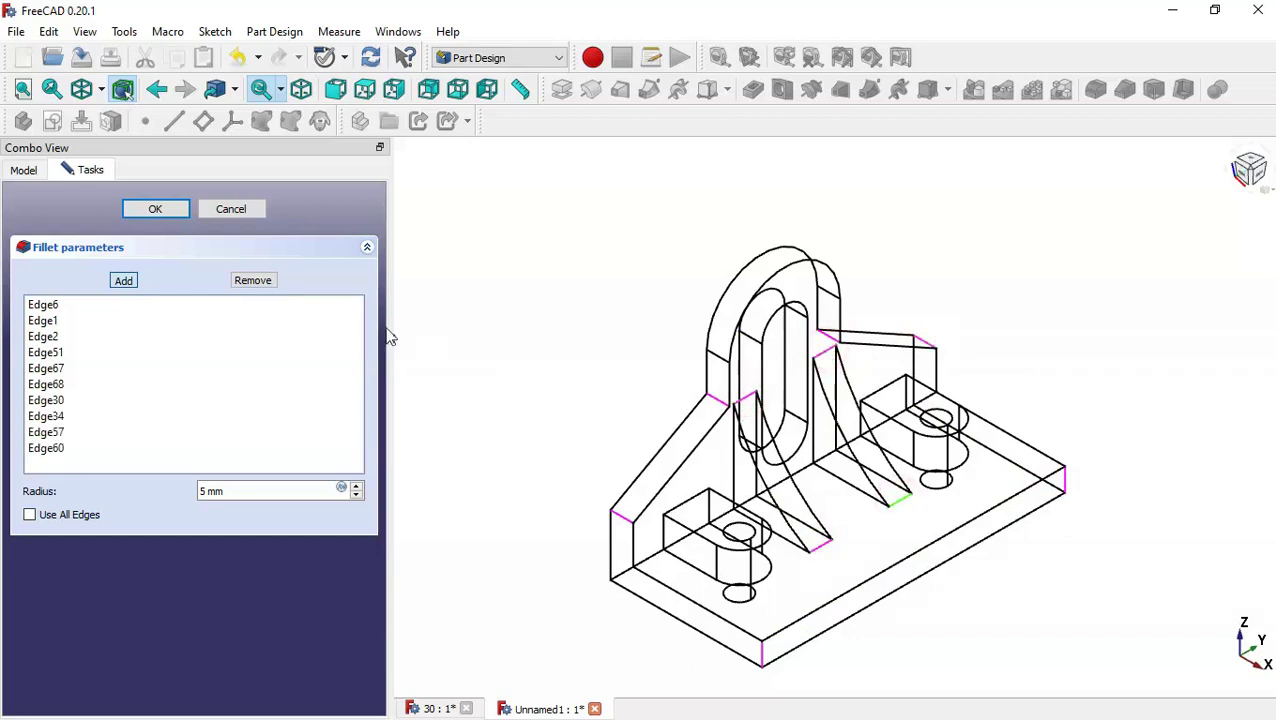
pyautogui.click(126, 282)
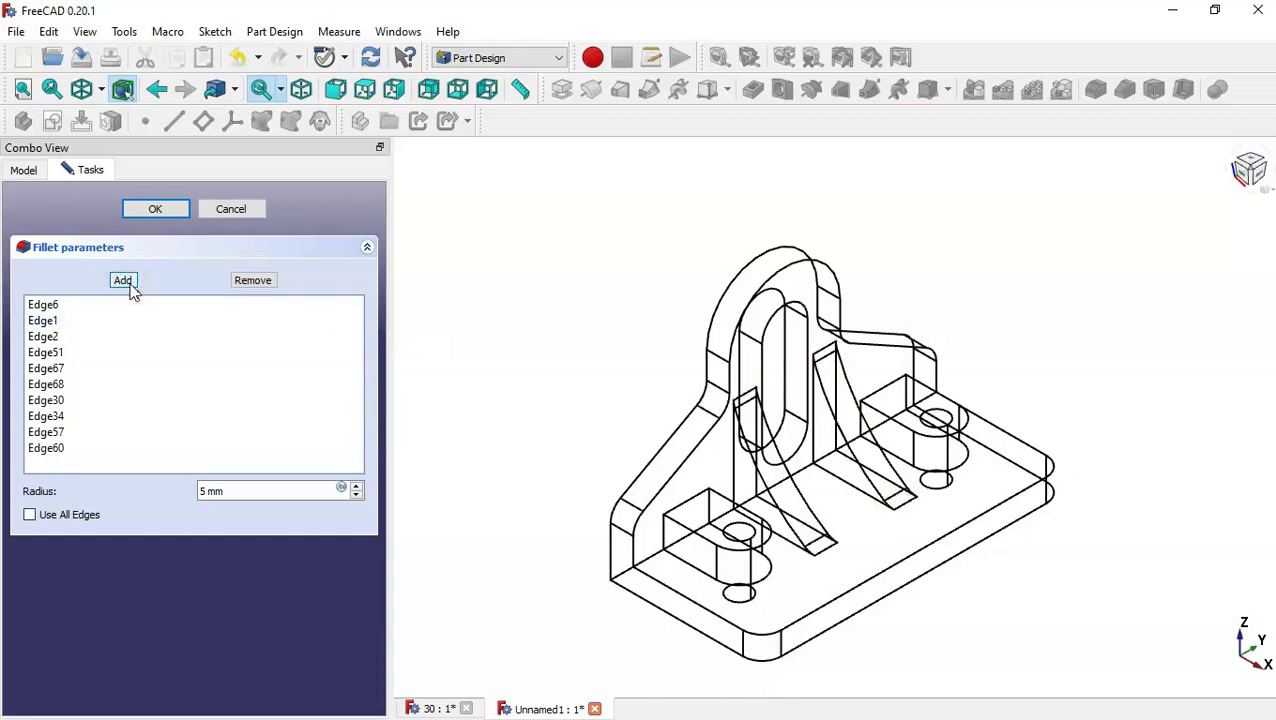
pyautogui.click(156, 209)
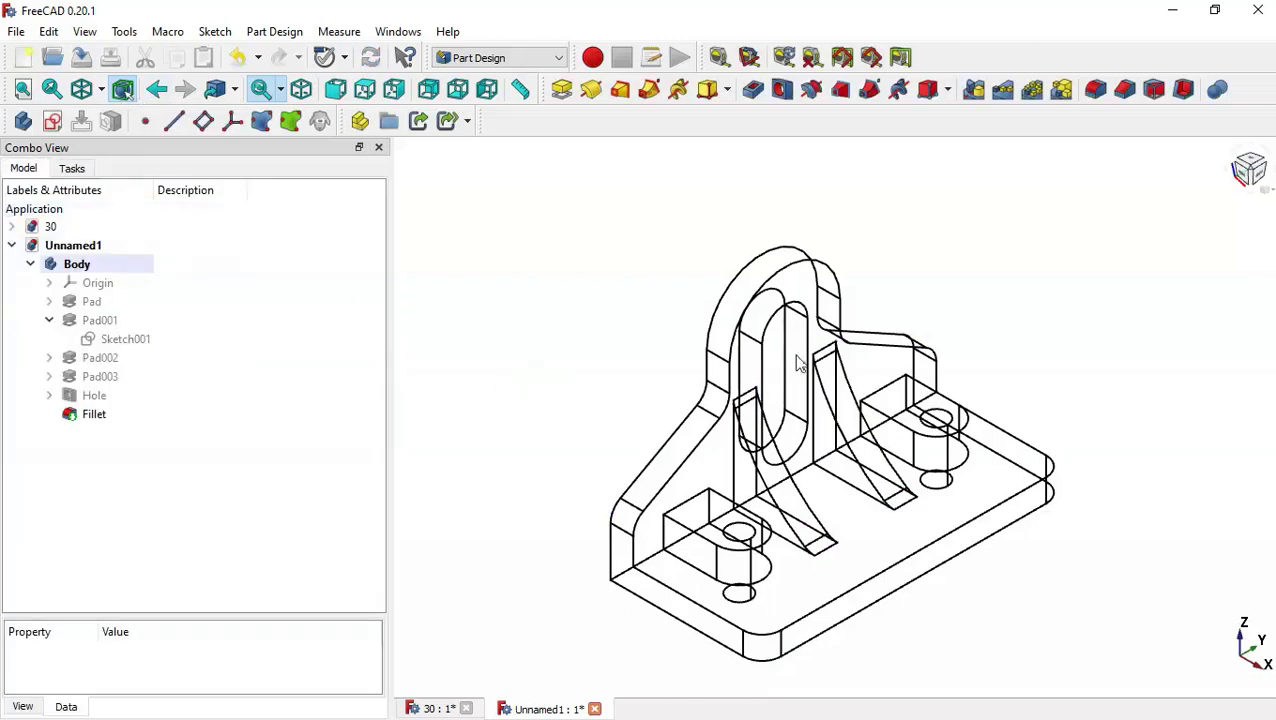
# Start a second fillet of 0.5 mm radius on the front arc edge of the back plate's rounded top
pyautogui.click(773, 289)
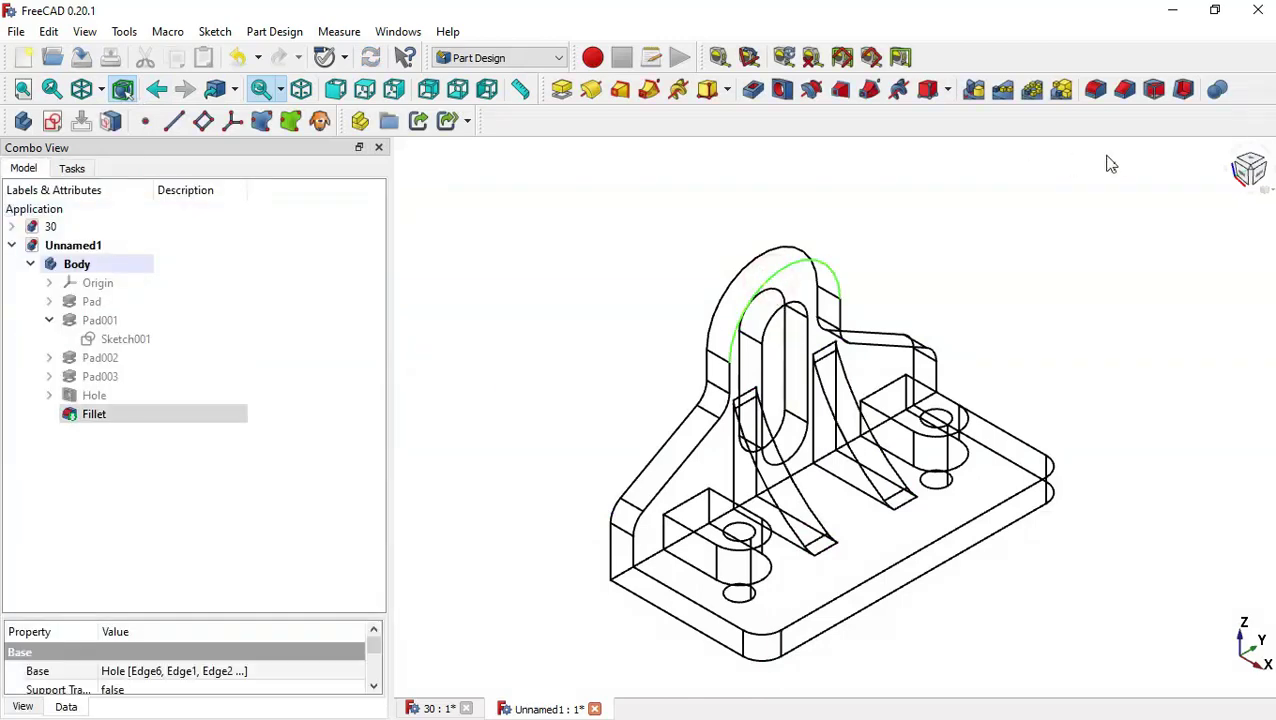
pyautogui.click(1098, 90)
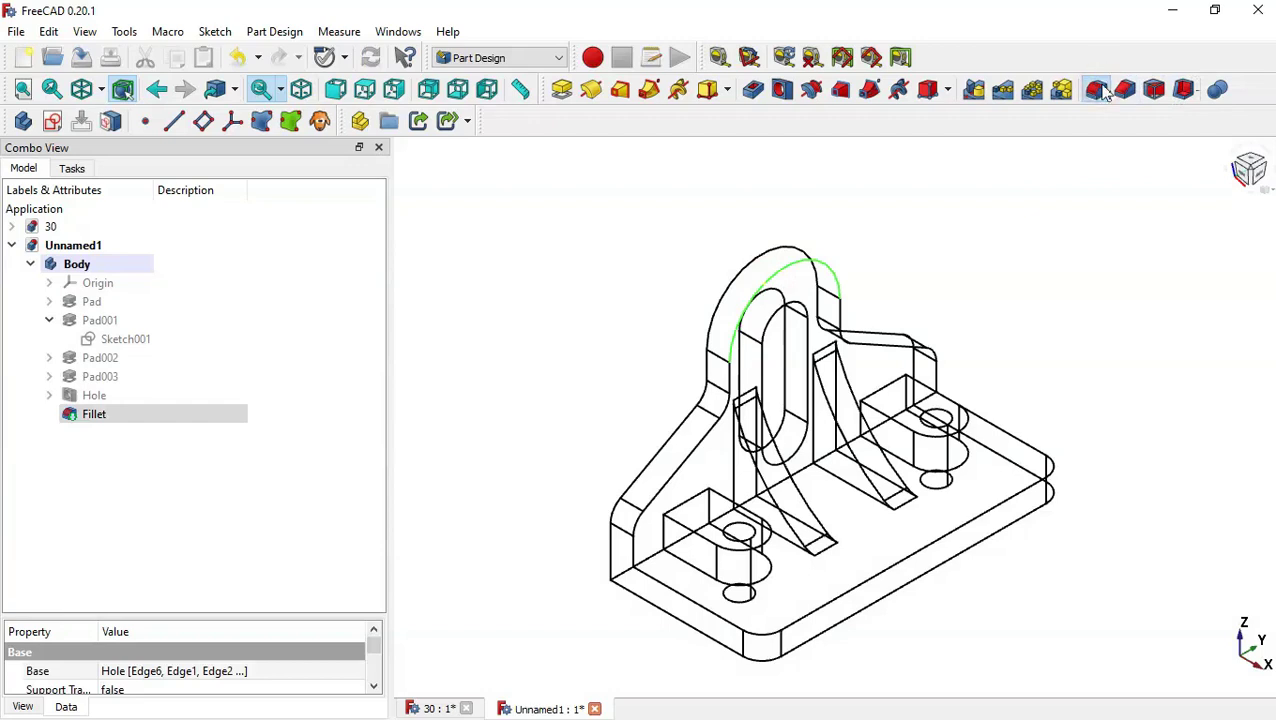
pyautogui.tripleClick(256, 490)
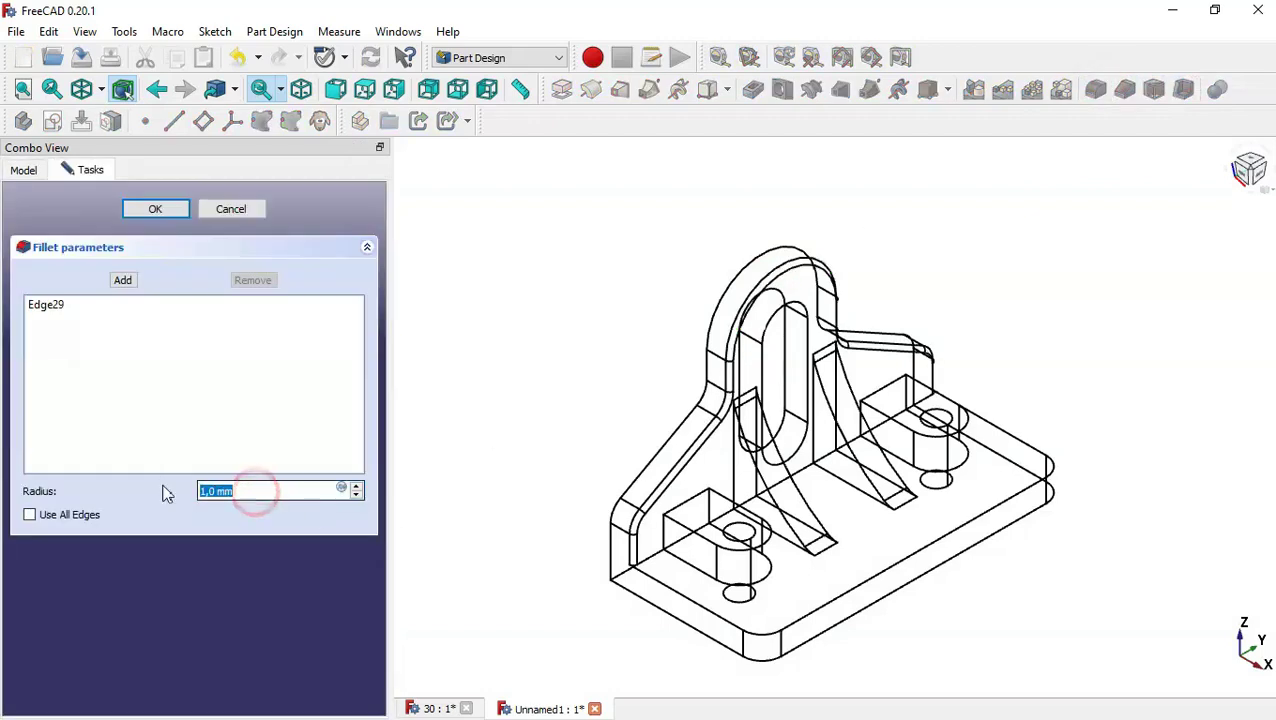
pyautogui.write('0.5')
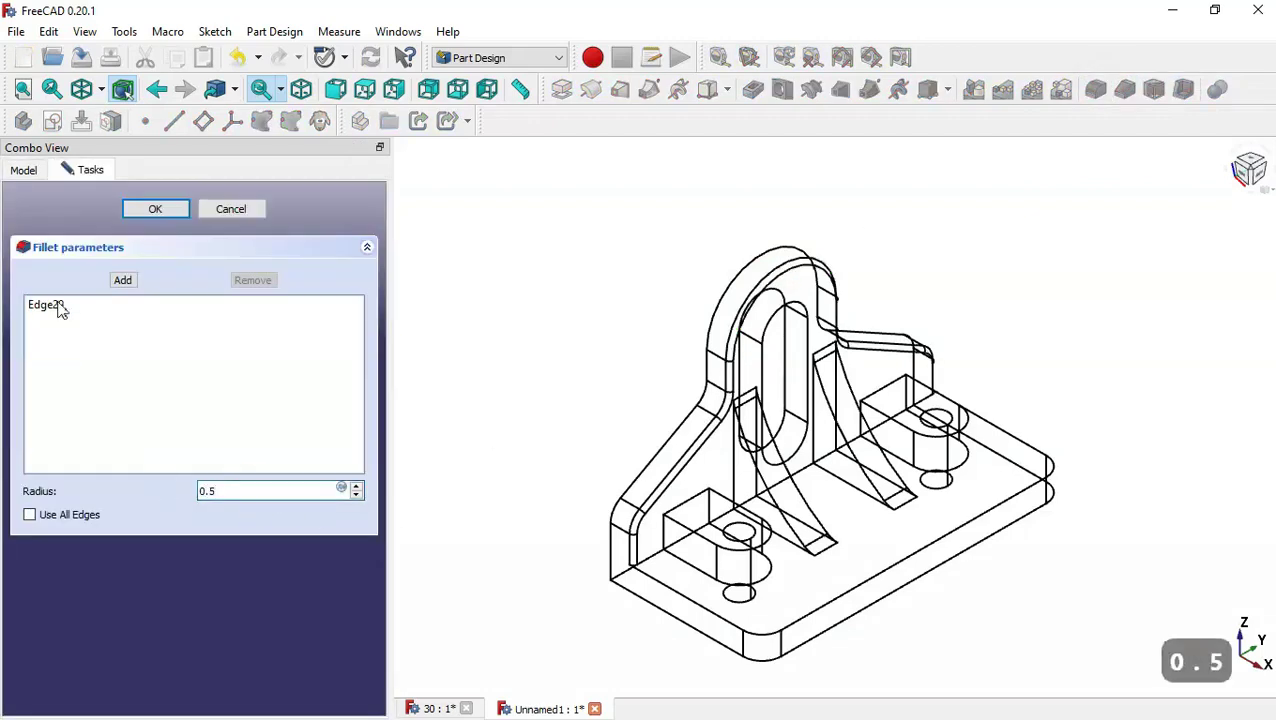
pyautogui.click(122, 281)
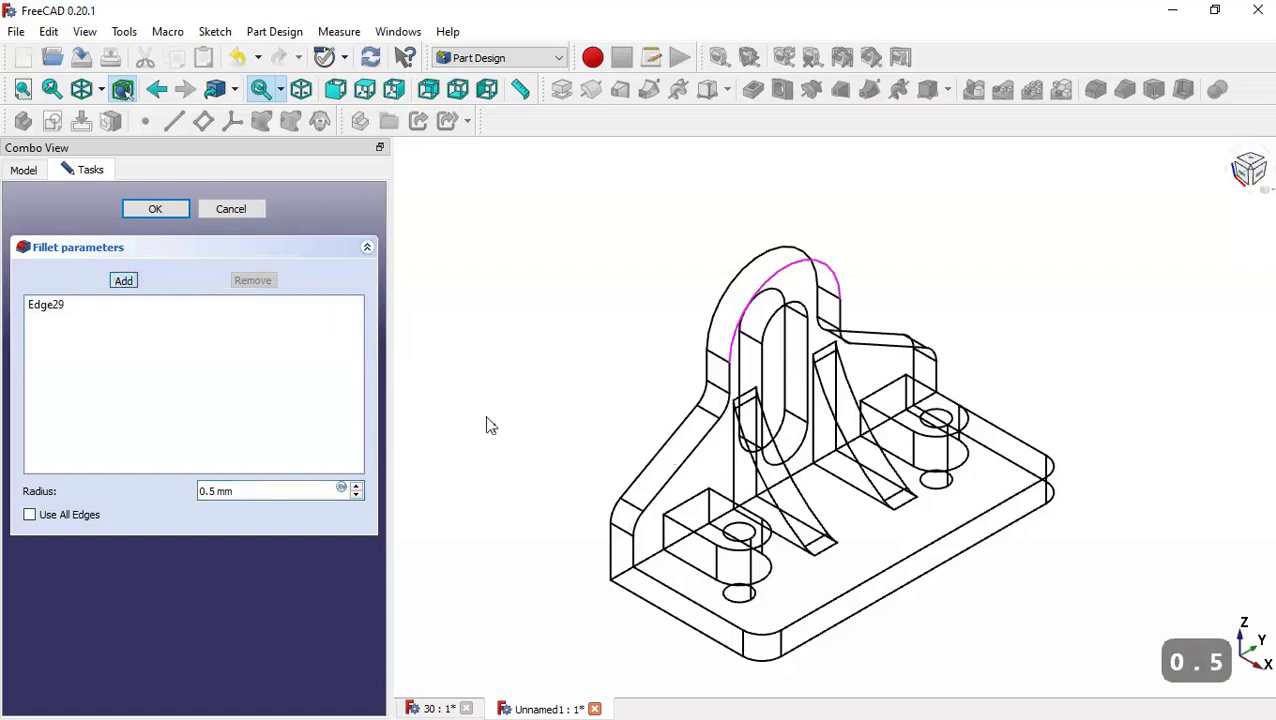
# Add the back plate's rear arc, the base corner's upper and lower arcs, both bosses' rounded top edges and the slot's lower arc, and apply the fillet
pyautogui.click(718, 306)
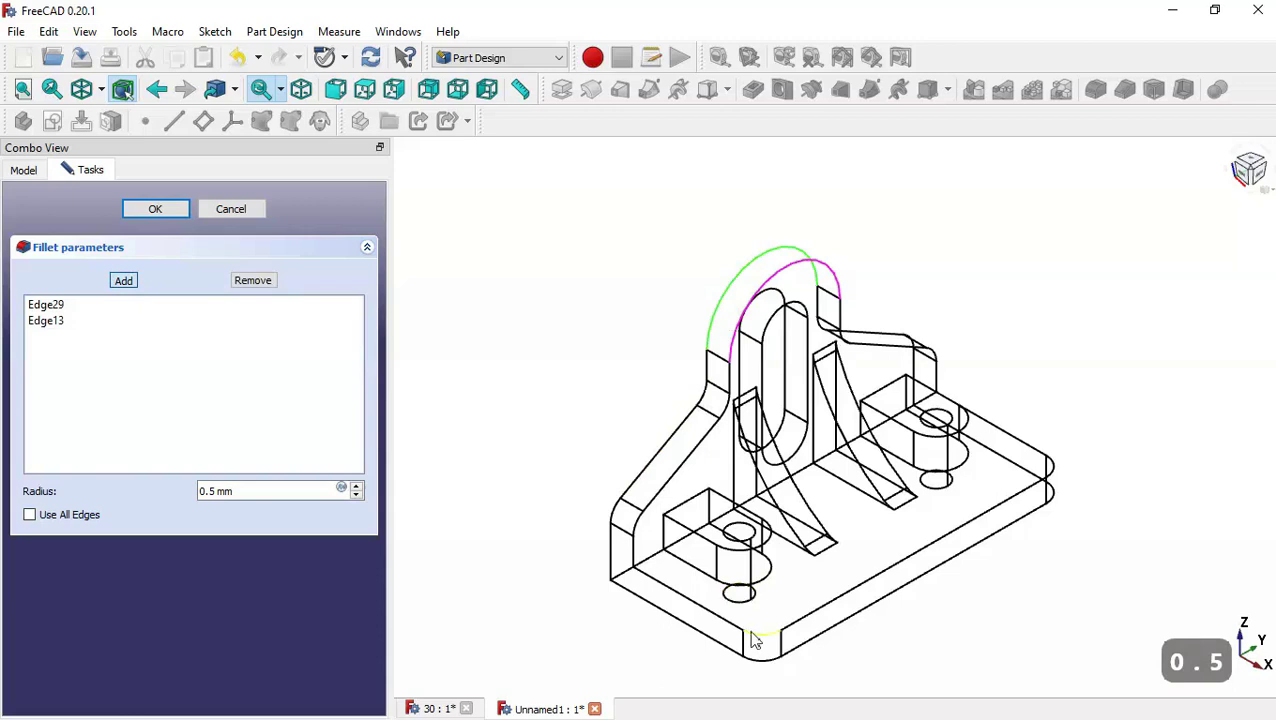
pyautogui.click(772, 672)
pyautogui.click(768, 661)
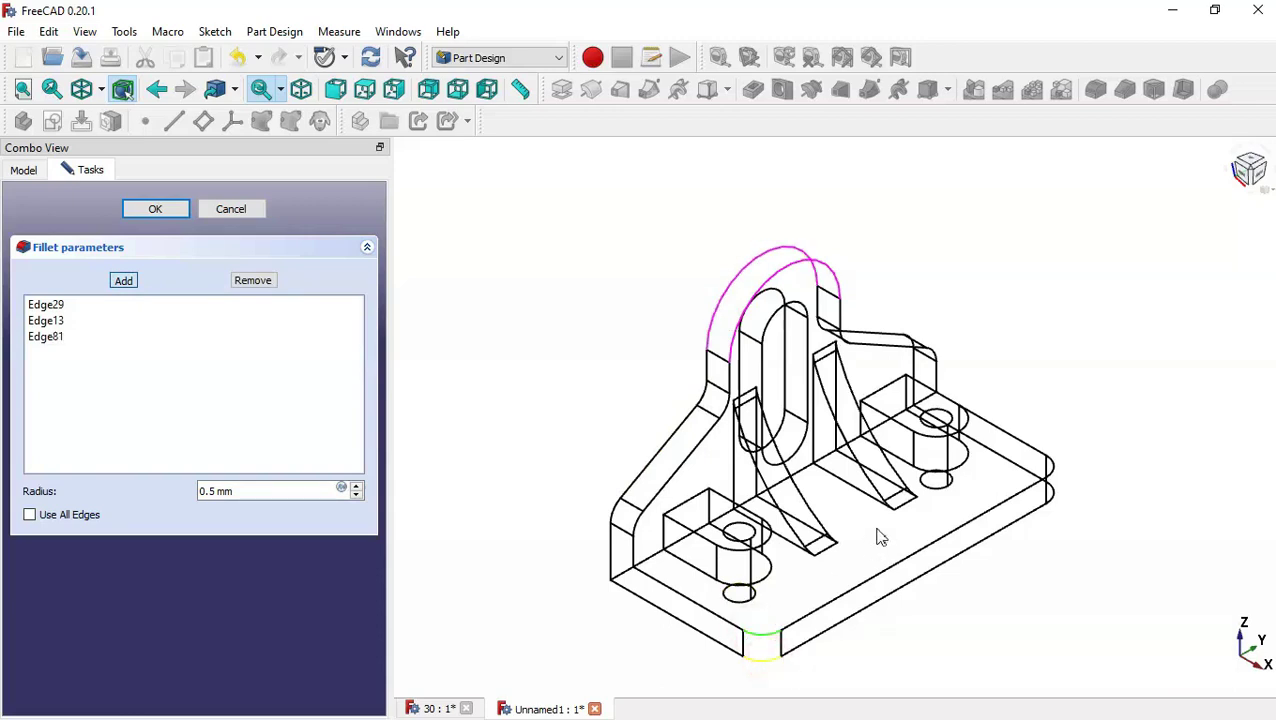
pyautogui.click(768, 543)
pyautogui.click(928, 444)
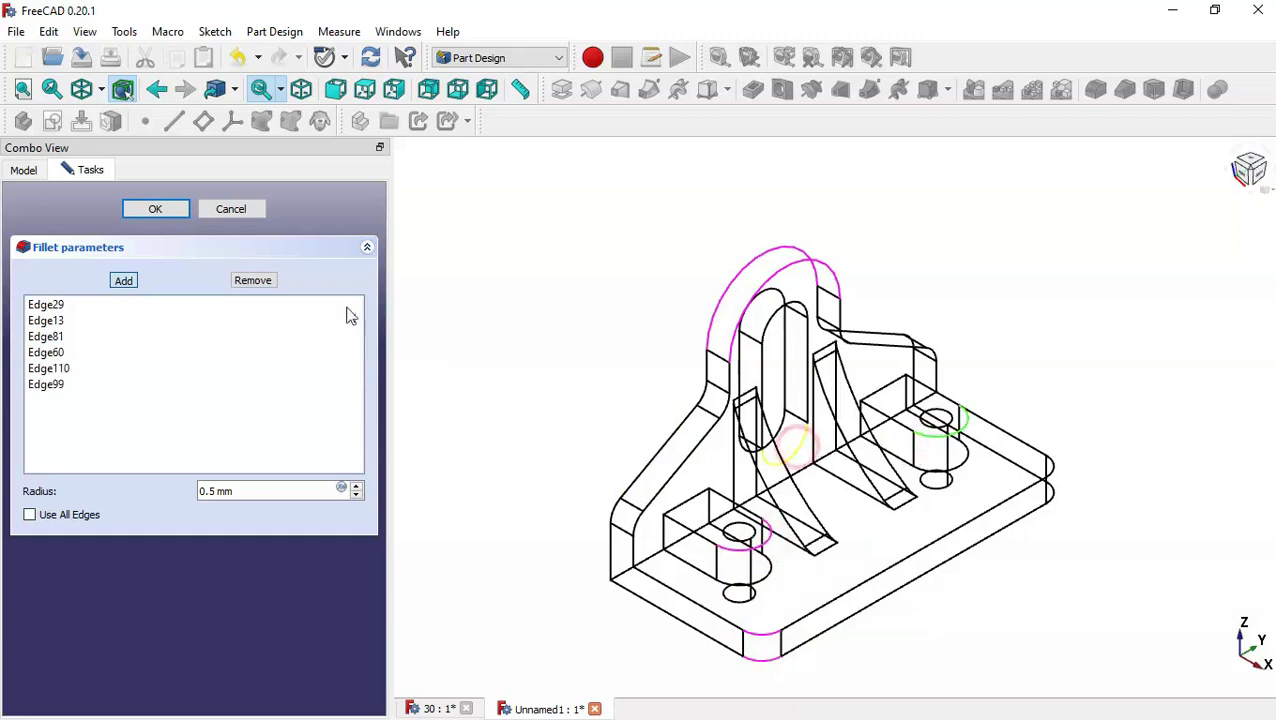
pyautogui.click(139, 212)
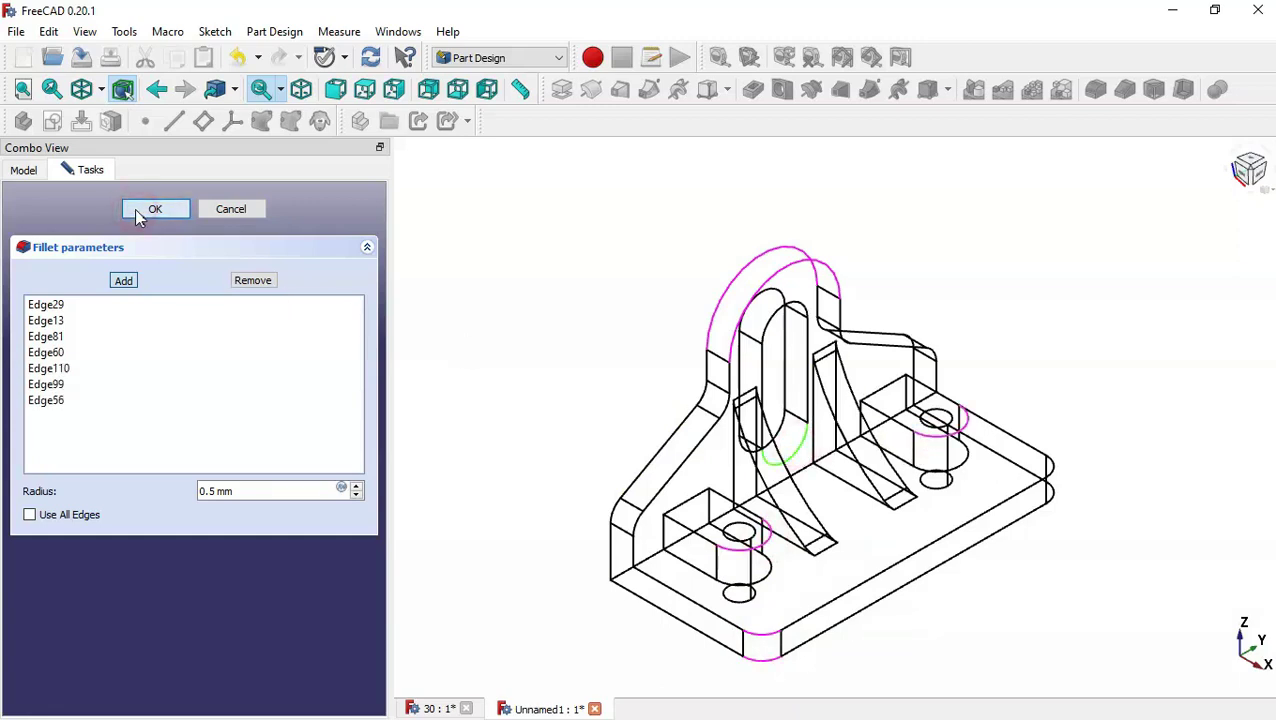
# Set the display style to flat lines and inspect the filleted bracket from several sides, including its underside
pyautogui.click(102, 91)
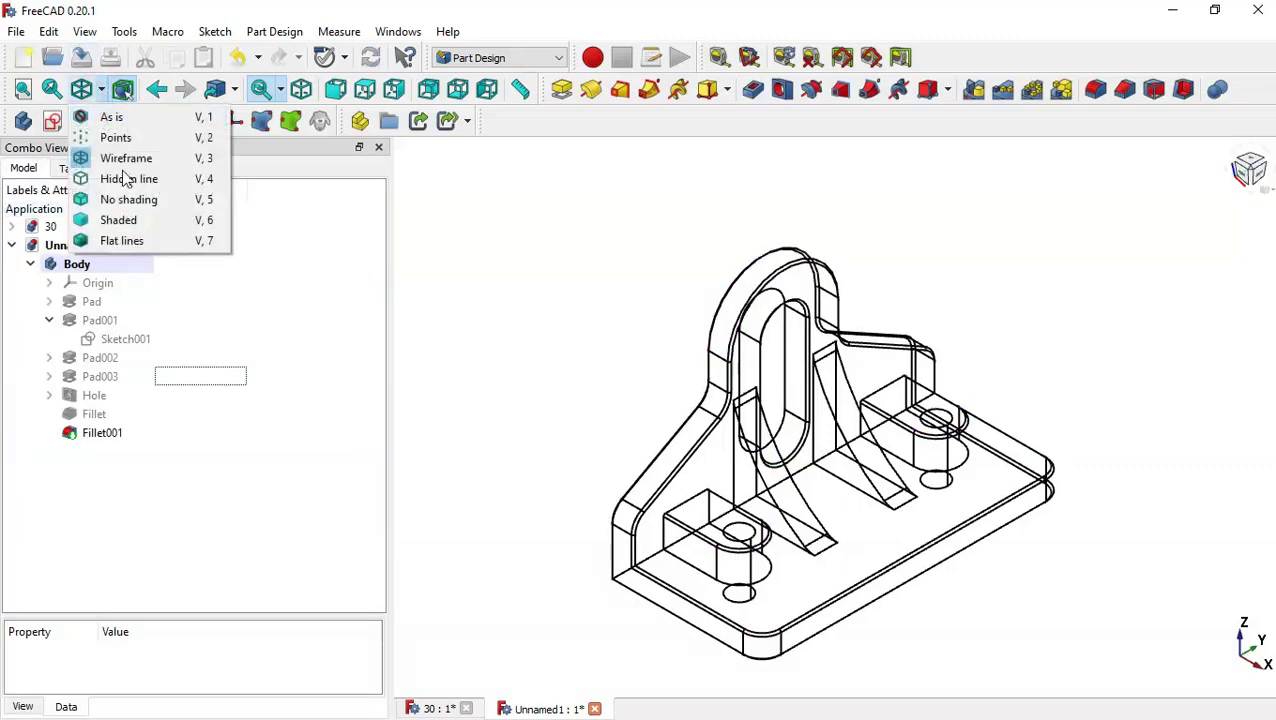
pyautogui.click(190, 242)
pyautogui.click(513, 311)
pyautogui.moveTo(1065, 546); pyautogui.dragTo(942, 516, button='middle')
pyautogui.press('Home')
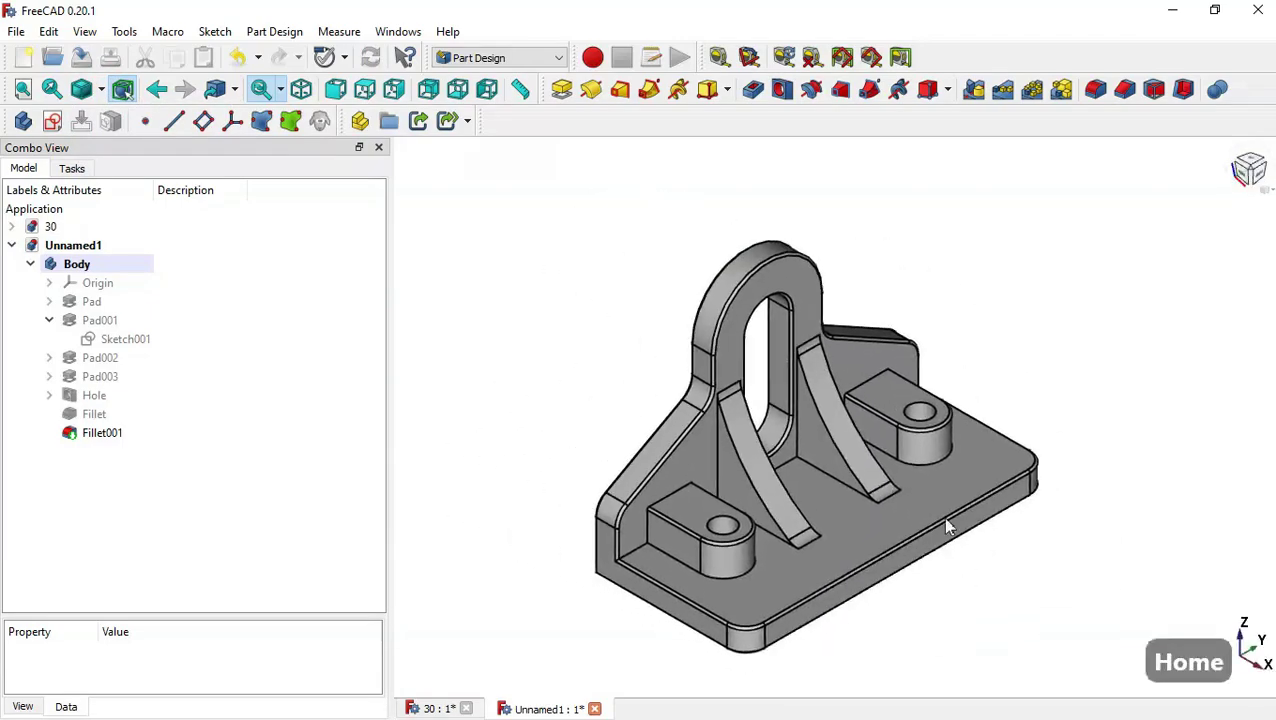
pyautogui.click(933, 626)
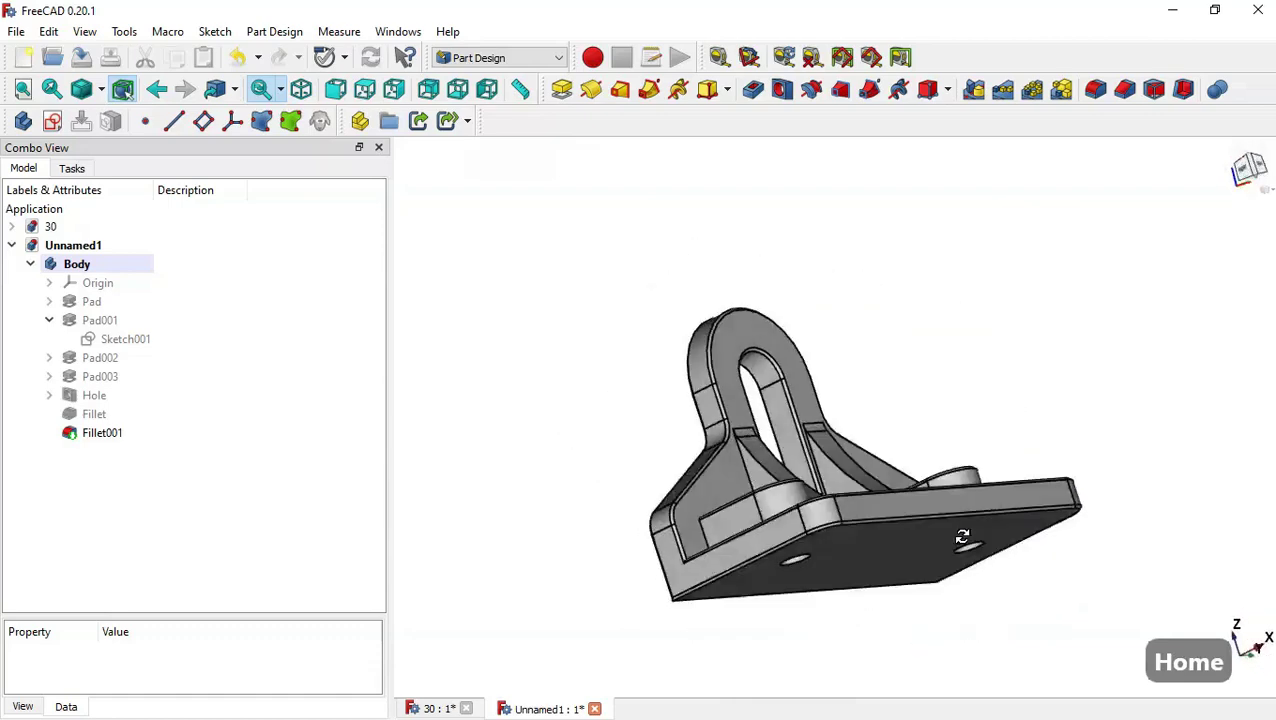